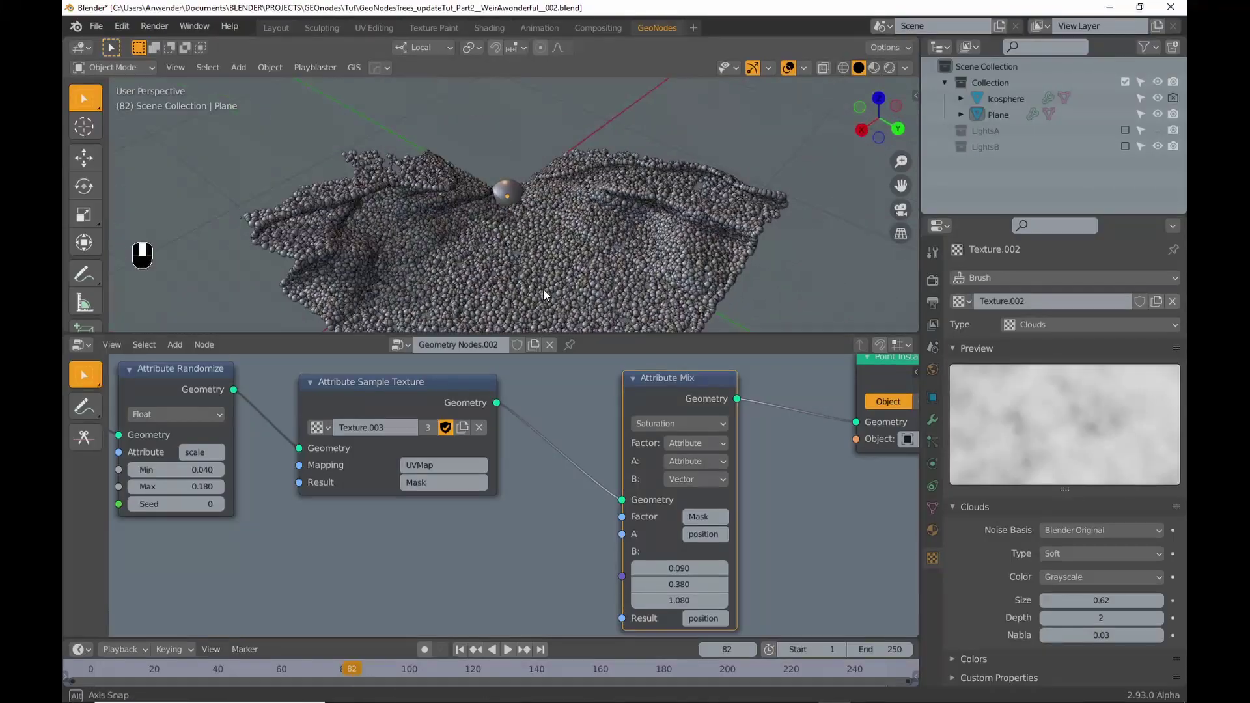
- Adjust the Attribute Mix node's B vector, setting Z to 0.310 and varying X and Y to reshape the scattered spheres
{"action": "left_click_drag", "start_coordinate": [567, 334], "coordinate": [571, 472]}
{"action": "middle_click_drag", "start_coordinate": [573, 456], "coordinate": [470, 339]}
{"action": "left_click_drag", "start_coordinate": [664, 589], "coordinate": [614, 589], "text": "shift"}
{"action": "middle_click_drag", "start_coordinate": [570, 357], "coordinate": [533, 377]}
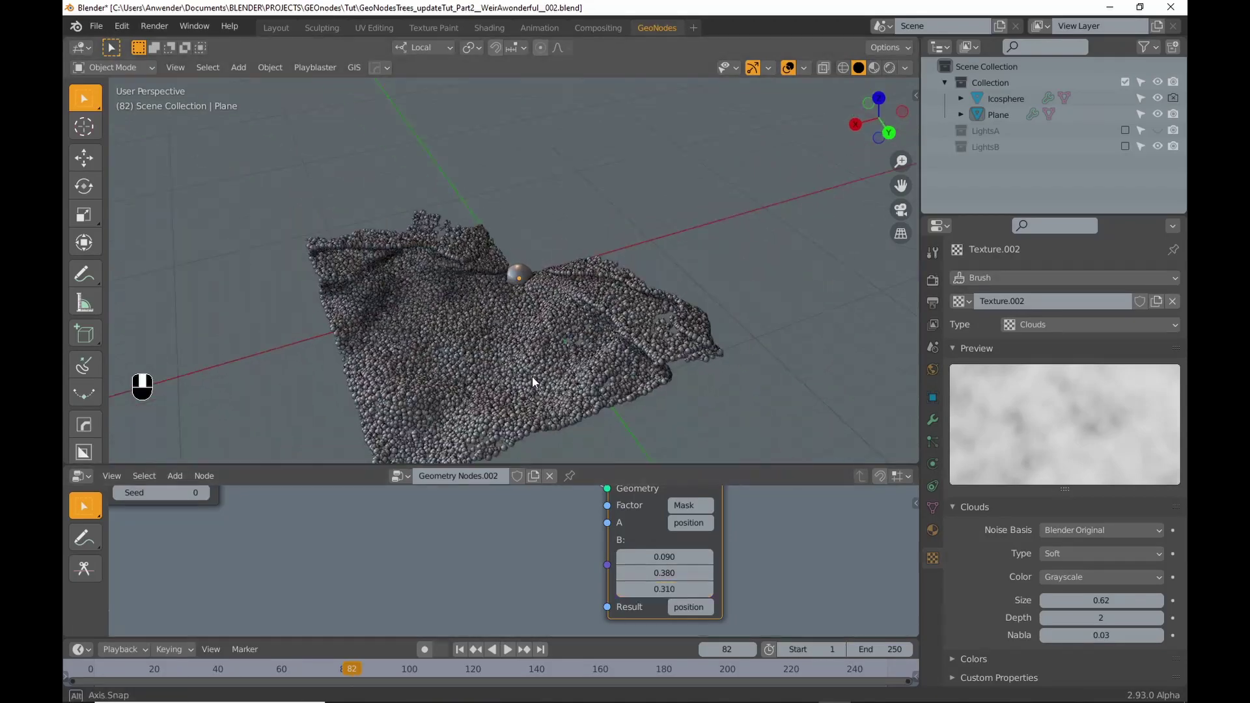
{"action": "mouse_move", "coordinate": [664, 557]}
{"action": "left_mouse_down", "text": "shift"}
{"action": "mouse_move", "coordinate": [703, 557]}
{"action": "mouse_move", "coordinate": [652, 556]}
{"action": "left_mouse_up", "text": "shift"}
{"action": "middle_click_drag", "start_coordinate": [567, 397], "coordinate": [692, 393]}
{"action": "left_click_drag", "start_coordinate": [665, 573], "coordinate": [762, 573], "text": "shift"}
{"action": "middle_click_drag", "start_coordinate": [599, 312], "coordinate": [477, 281]}
{"action": "left_click_drag", "start_coordinate": [664, 557], "coordinate": [660, 557], "text": "shift"}
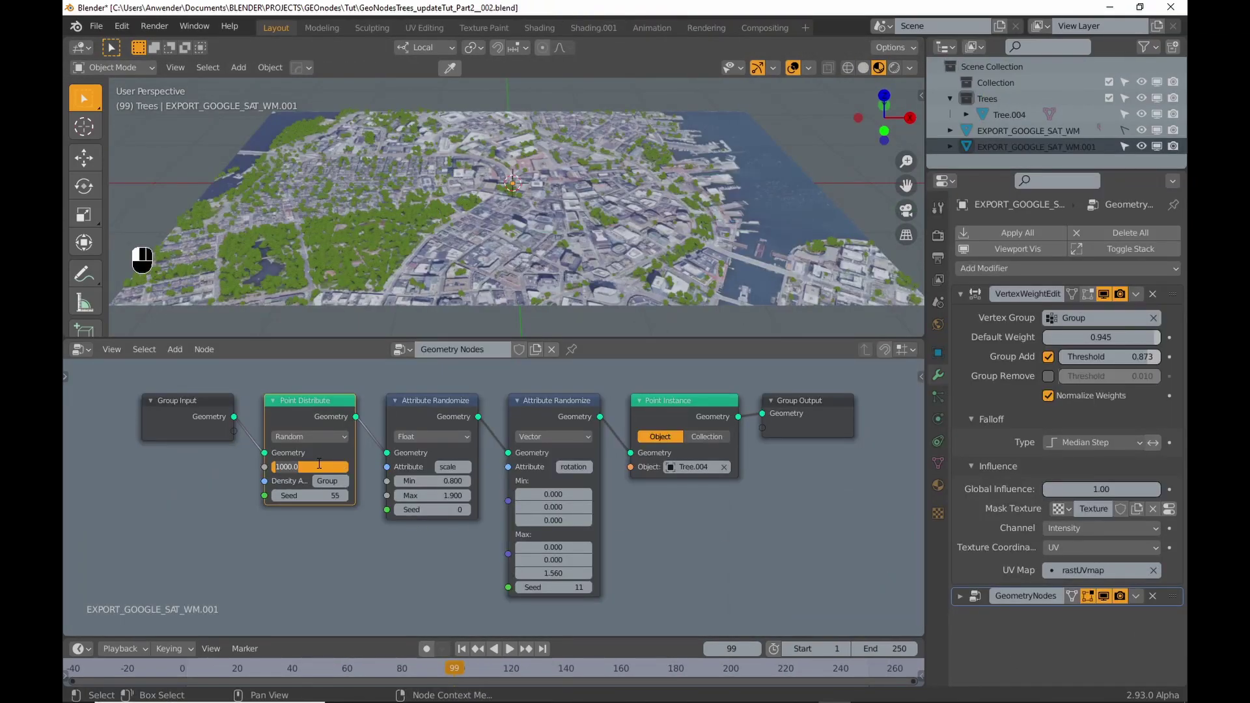
- Set the Point Distribute node's density to 200, then raise it to 543.6
{"action": "key", "text": "Return"}
{"action": "scroll", "coordinate": [412, 234], "scroll_direction": "up", "scroll_amount": 6}
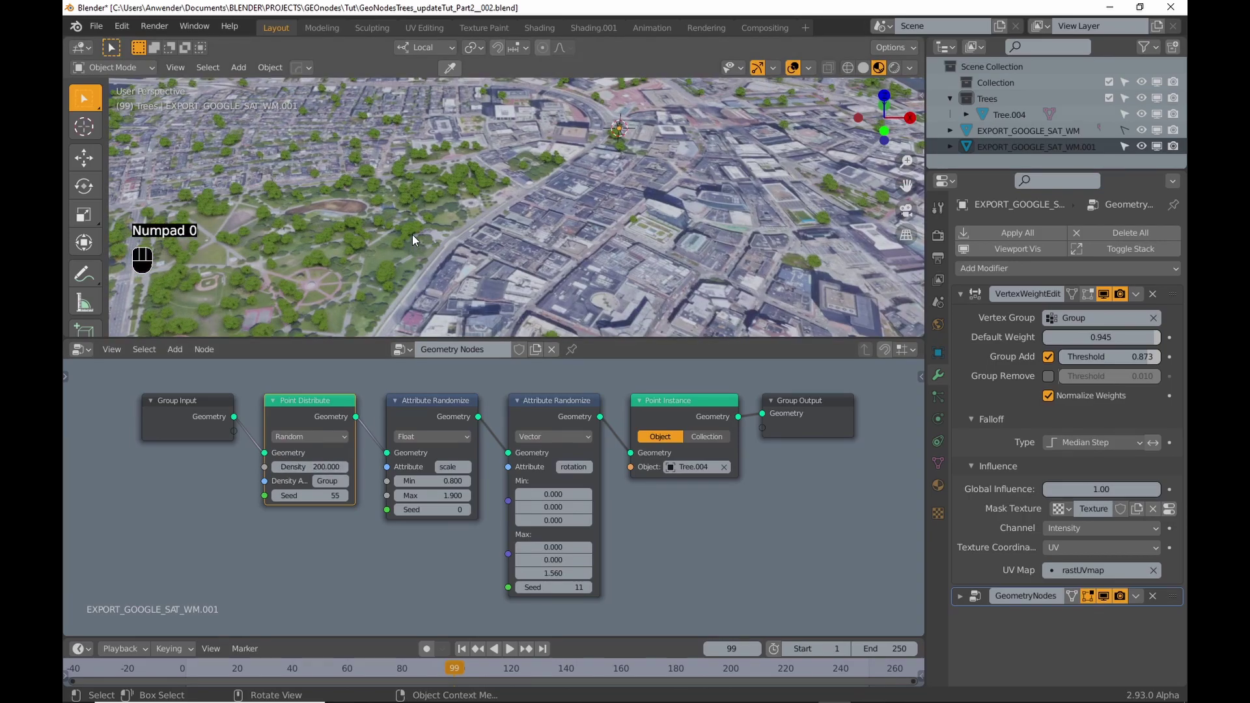
{"action": "left_click_drag", "start_coordinate": [310, 466], "coordinate": [356, 467]}
- Set the scale randomization of the trees to a minimum of 0.860 and a maximum of 1.520
{"action": "scroll", "coordinate": [416, 427], "scroll_direction": "up", "scroll_amount": 2}
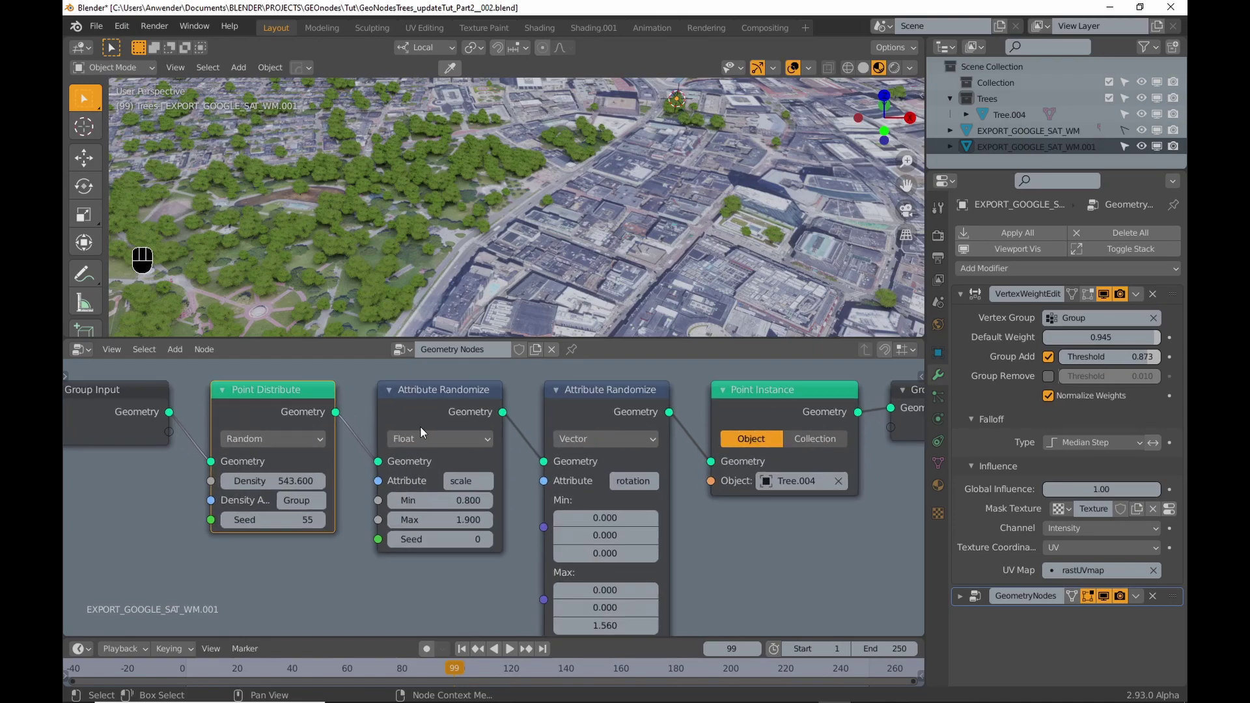
{"action": "left_click_drag", "start_coordinate": [441, 527], "coordinate": [407, 526]}
{"action": "left_click_drag", "start_coordinate": [441, 506], "coordinate": [445, 506]}
- Raise the maximum Z rotation in the vector Attribute Randomize node to 21.180
{"action": "middle_click_drag", "start_coordinate": [560, 586], "coordinate": [533, 495]}
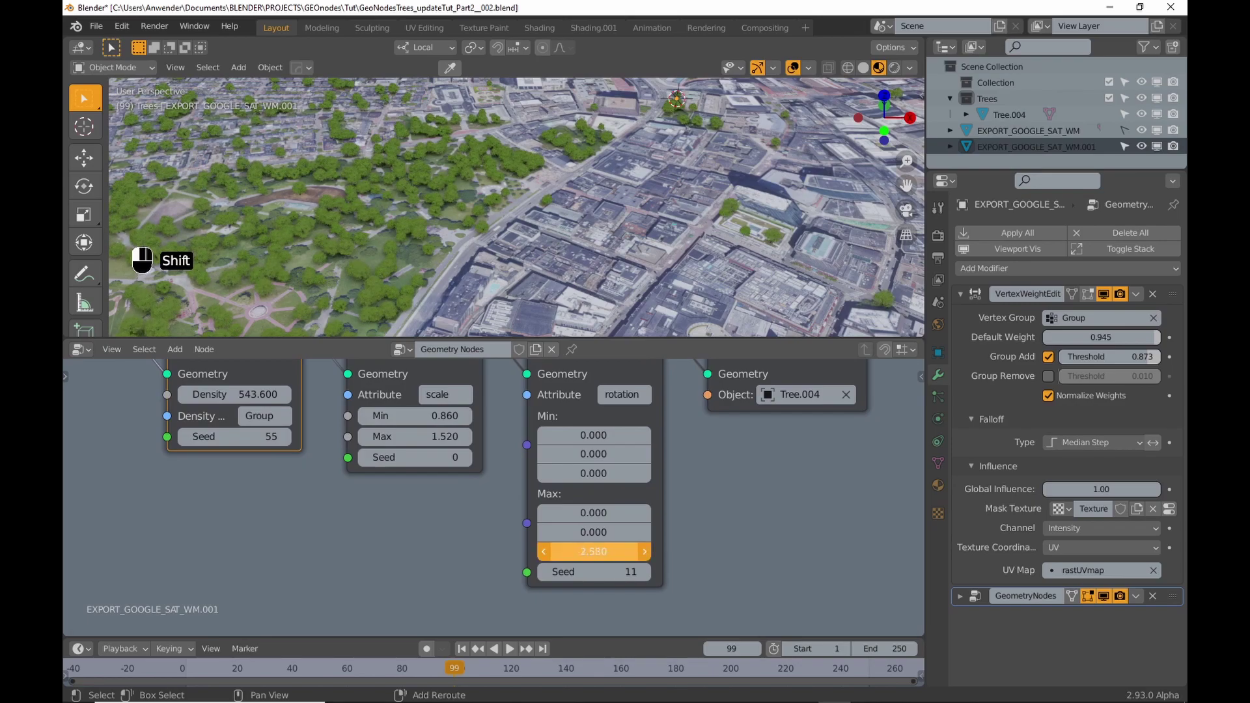
{"action": "left_click_drag", "start_coordinate": [593, 552], "coordinate": [638, 551], "text": "shift"}
{"action": "scroll", "coordinate": [509, 468], "scroll_direction": "down", "scroll_amount": 3}
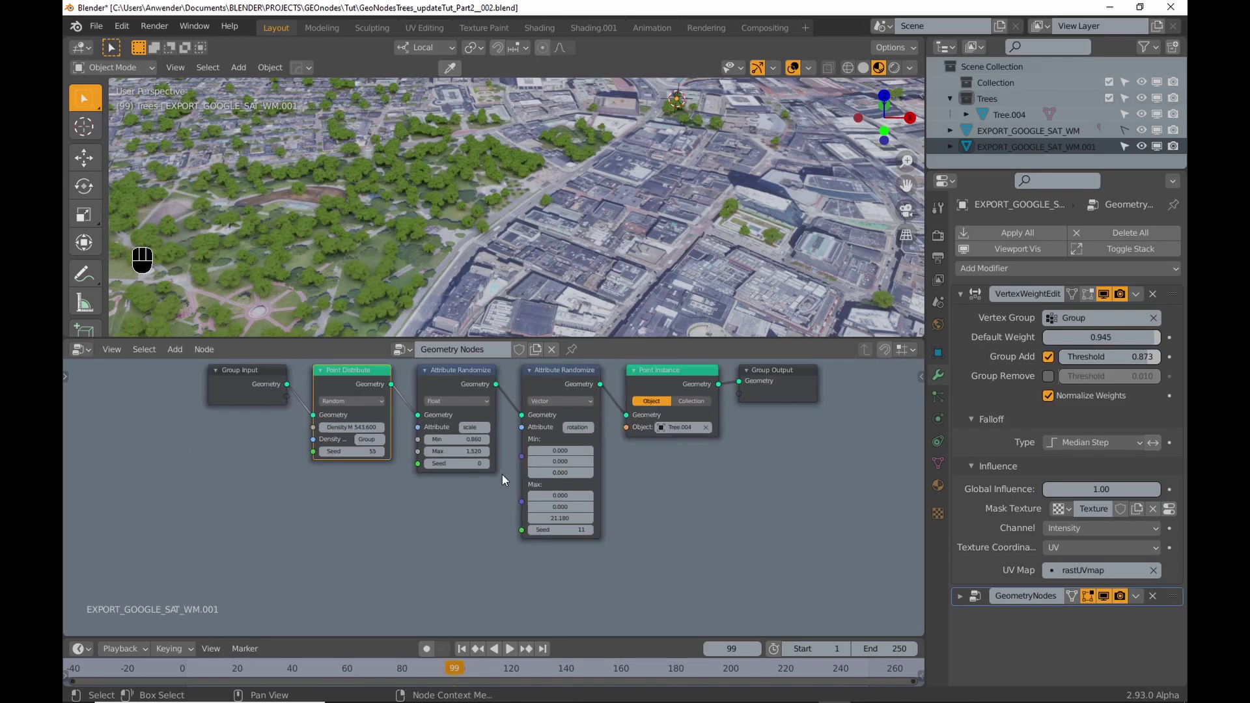
- Examine the whole tree-covered map and the image texture used by the VertexWeightEdit modifier
{"action": "middle_click_drag", "start_coordinate": [503, 475], "coordinate": [483, 519]}
{"action": "scroll", "coordinate": [556, 232], "scroll_direction": "down", "scroll_amount": 5}
{"action": "middle_click_drag", "start_coordinate": [556, 231], "coordinate": [502, 244], "text": "shift"}
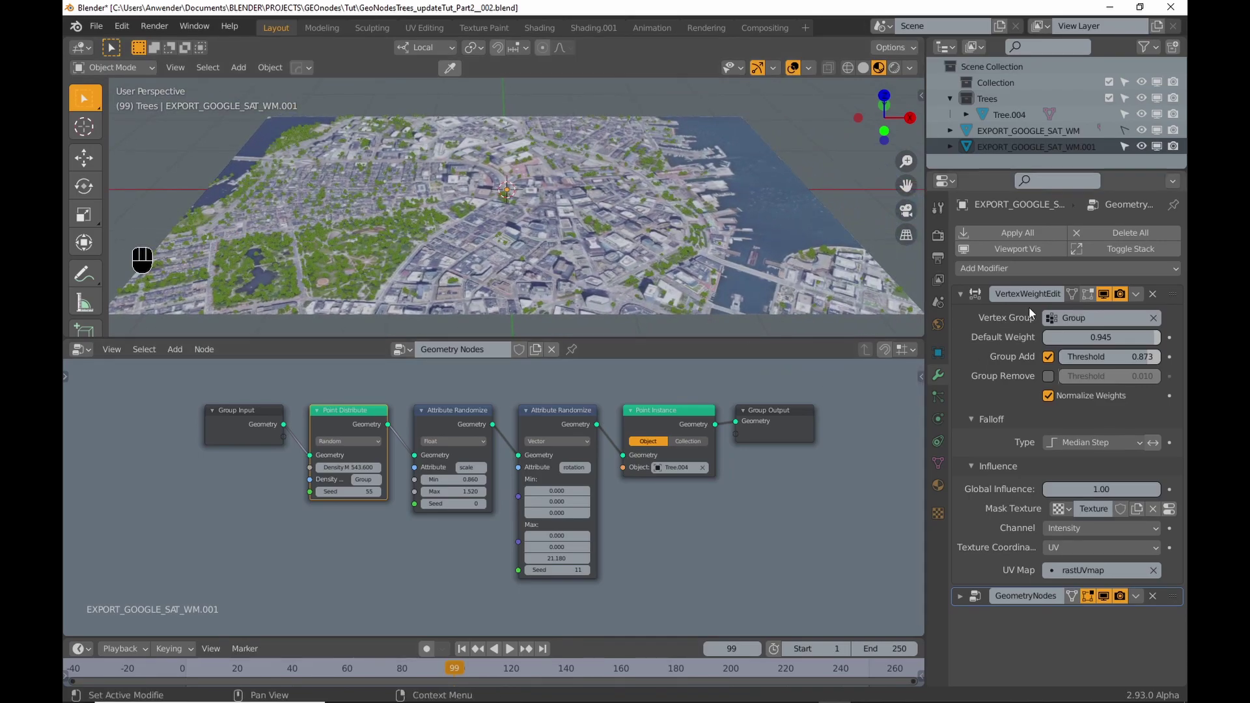
{"action": "left_click", "coordinate": [938, 513]}
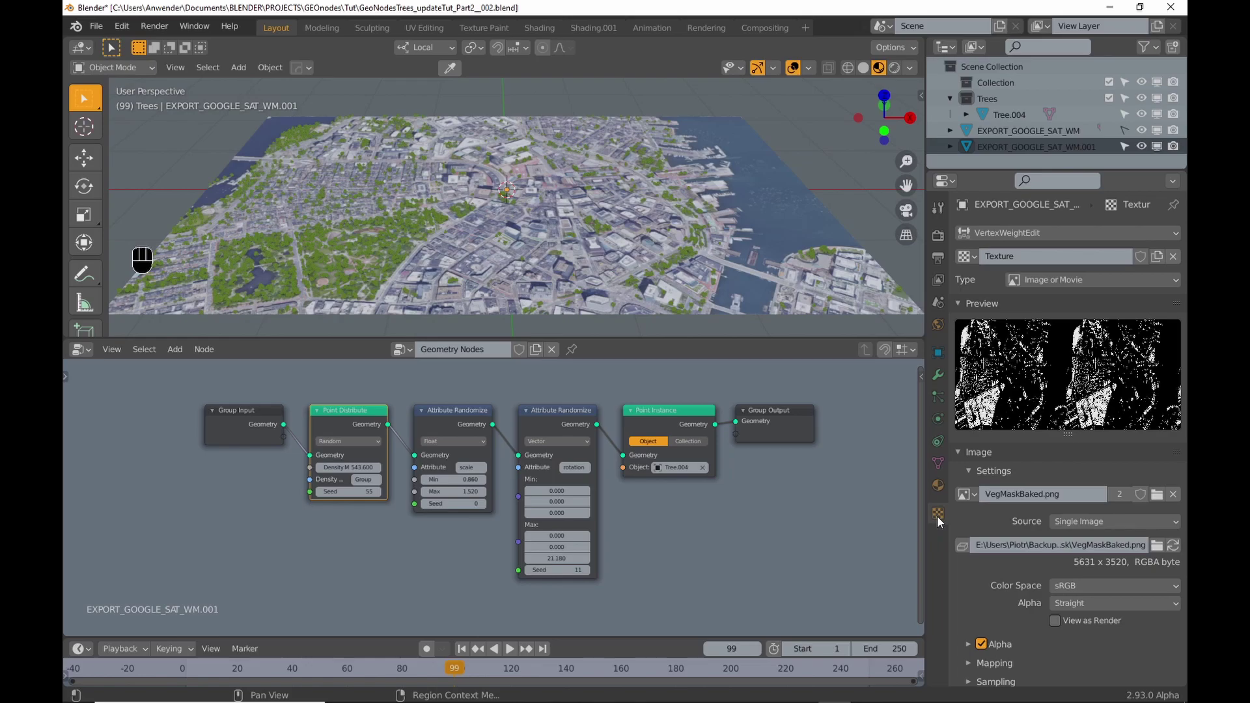
- In the Shading workspace, hide EXPORT_GOOGLE_SAT_WM.001 and select EXPORT_GOOGLE_SAT_WM to show its material nodes
{"action": "left_click", "coordinate": [539, 26]}
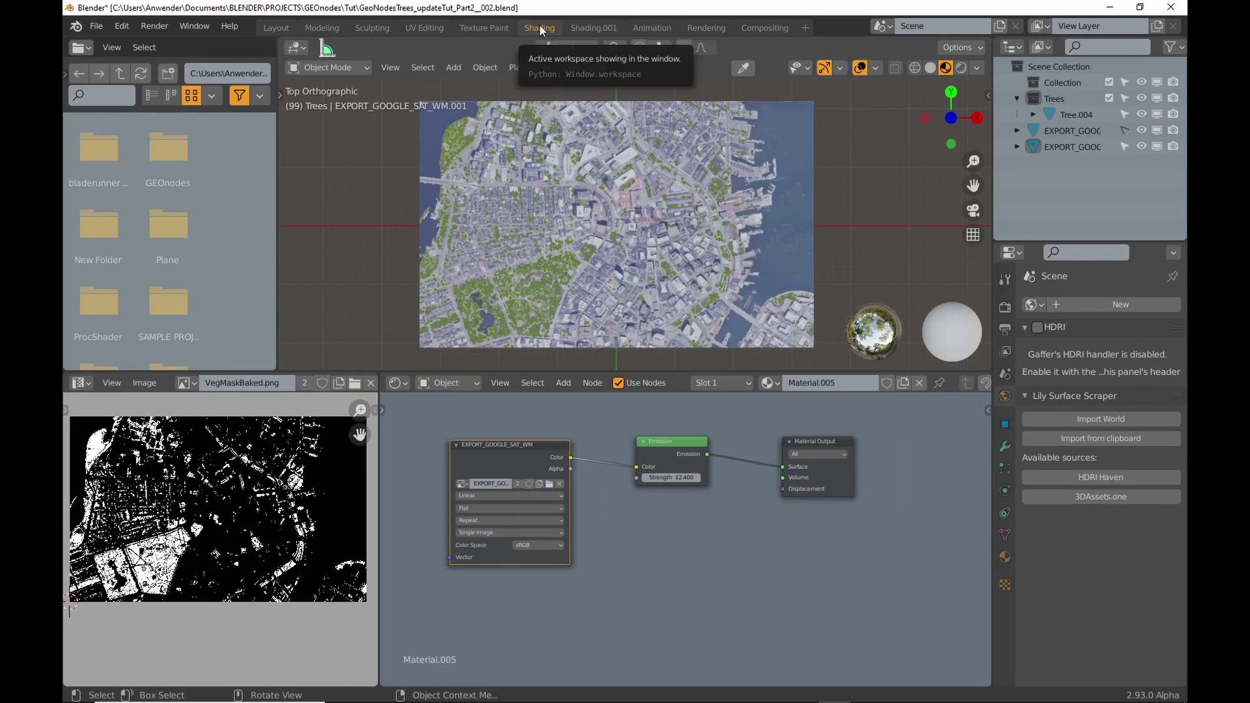
{"action": "left_click", "coordinate": [1142, 147]}
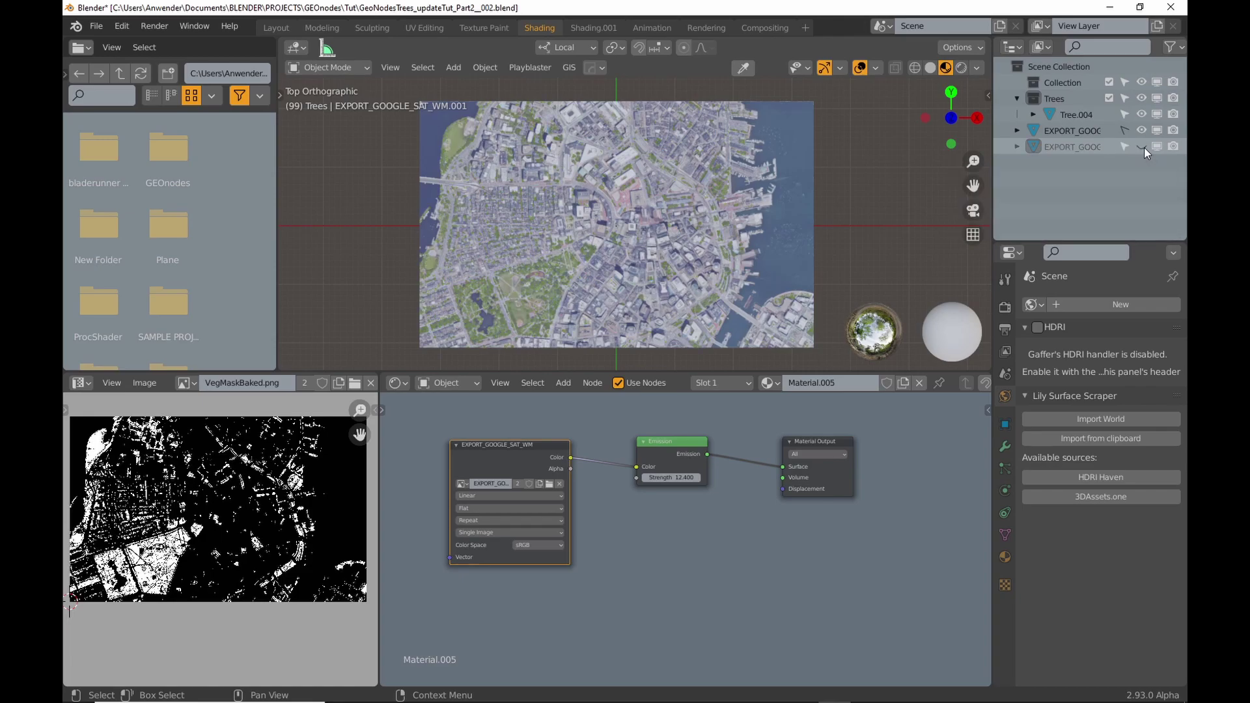
{"action": "left_click", "coordinate": [1087, 131]}
{"action": "scroll", "coordinate": [673, 495], "scroll_direction": "down", "scroll_amount": 3}
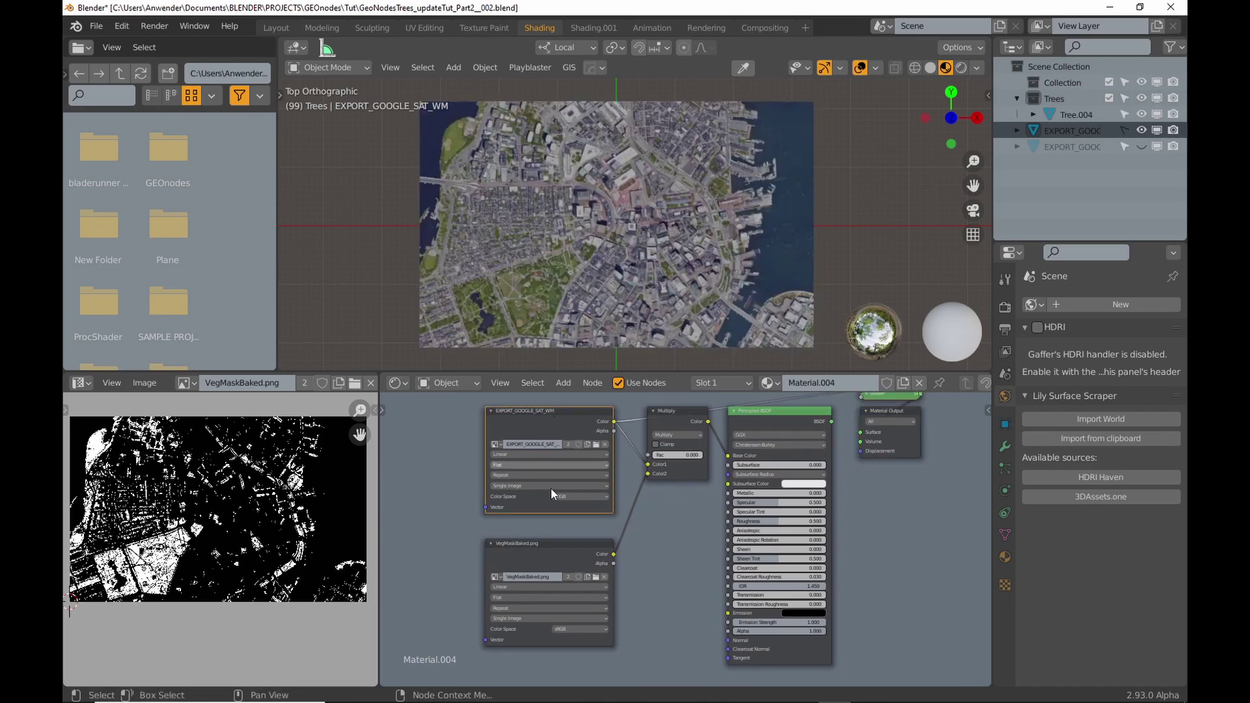
- Preview the VegMaskBaked.png and Multiply nodes, comparing masked and unmasked imagery by changing Fac to 1.000 and back to 0.000
{"action": "left_click", "coordinate": [540, 551], "text": "ctrl+shift"}
{"action": "left_click", "coordinate": [674, 417], "text": "ctrl+shift"}
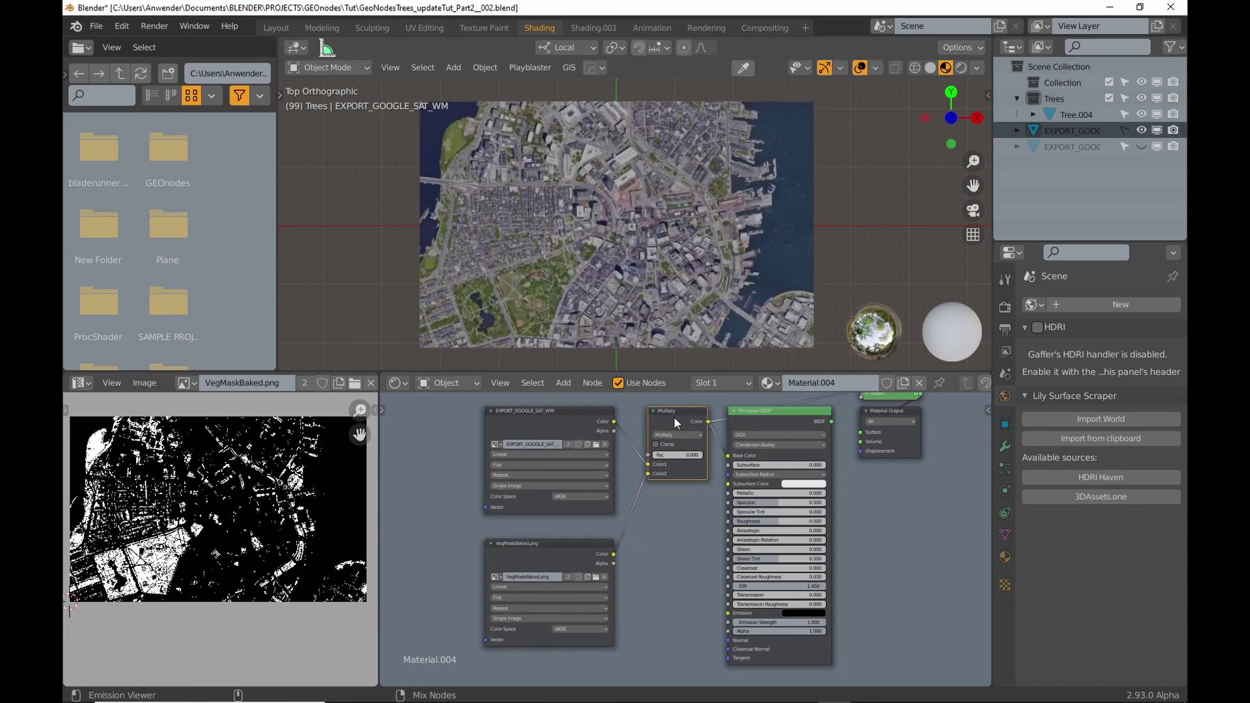
{"action": "scroll", "coordinate": [694, 452], "scroll_direction": "up", "scroll_amount": 3}
{"action": "scroll", "coordinate": [694, 452], "scroll_direction": "down", "scroll_amount": 2}
{"action": "left_click_drag", "start_coordinate": [642, 508], "coordinate": [703, 508]}
{"action": "scroll", "coordinate": [541, 272], "scroll_direction": "up", "scroll_amount": 3}
{"action": "scroll", "coordinate": [541, 271], "scroll_direction": "up", "scroll_amount": 5}
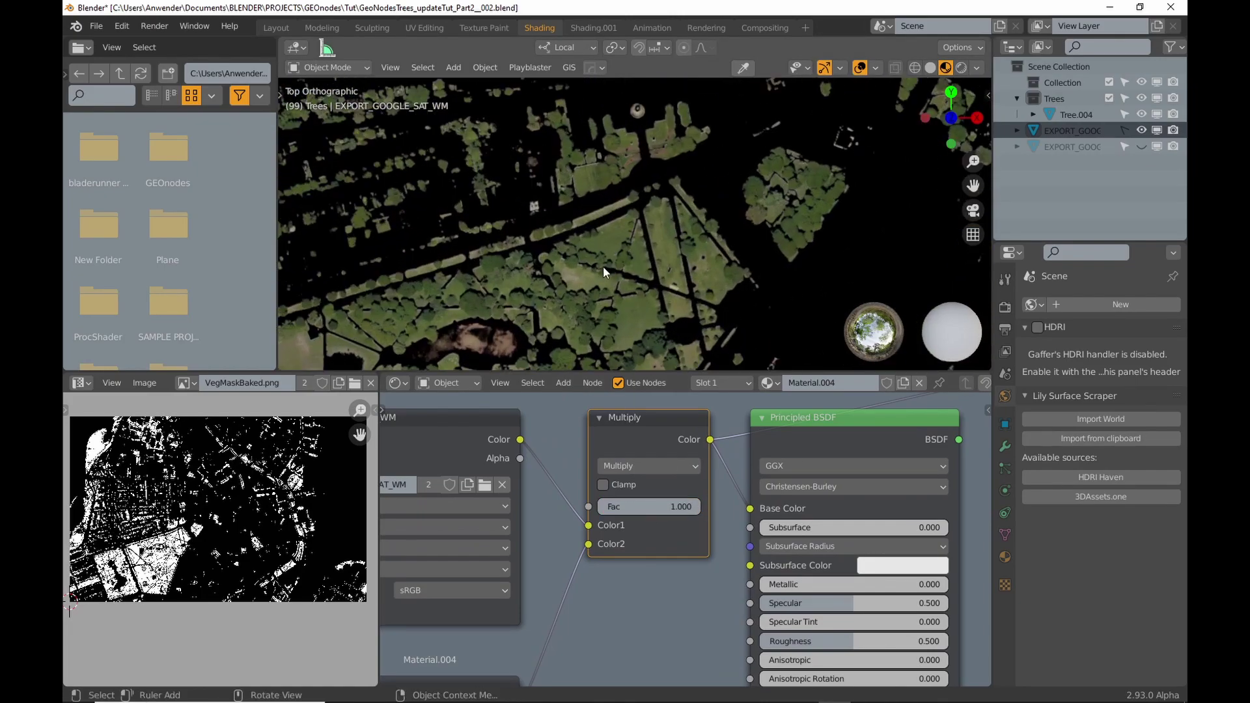
{"action": "left_click_drag", "start_coordinate": [621, 506], "coordinate": [561, 587]}
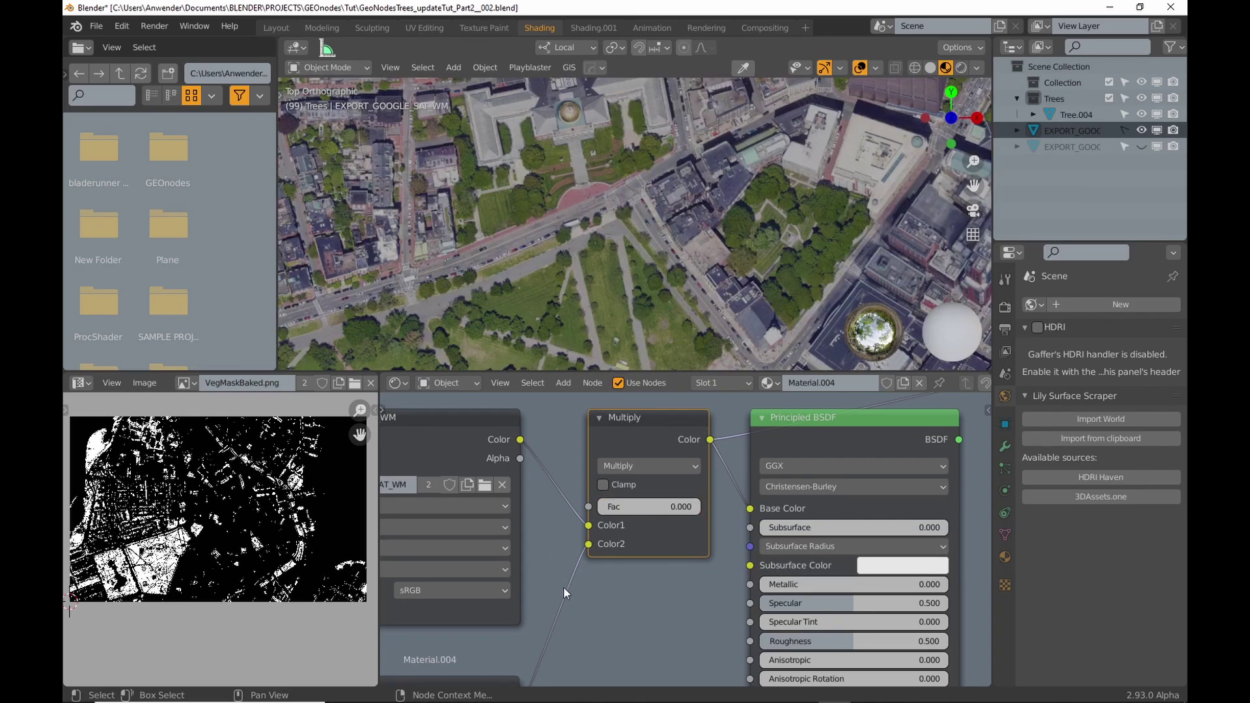
- Return to the Layout workspace, then unhide and select EXPORT_GOOGLE_SAT_WM.001
{"action": "left_click", "coordinate": [277, 28]}
{"action": "left_click", "coordinate": [1141, 147]}
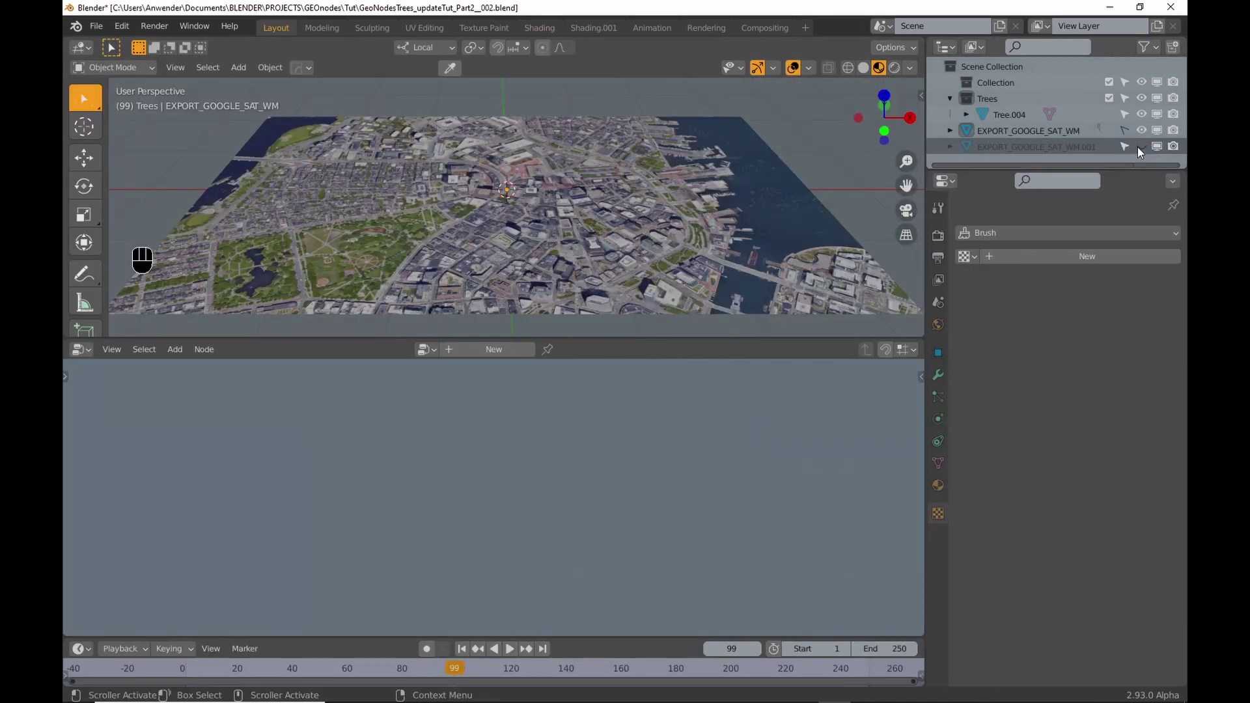
{"action": "left_click", "coordinate": [1069, 149]}
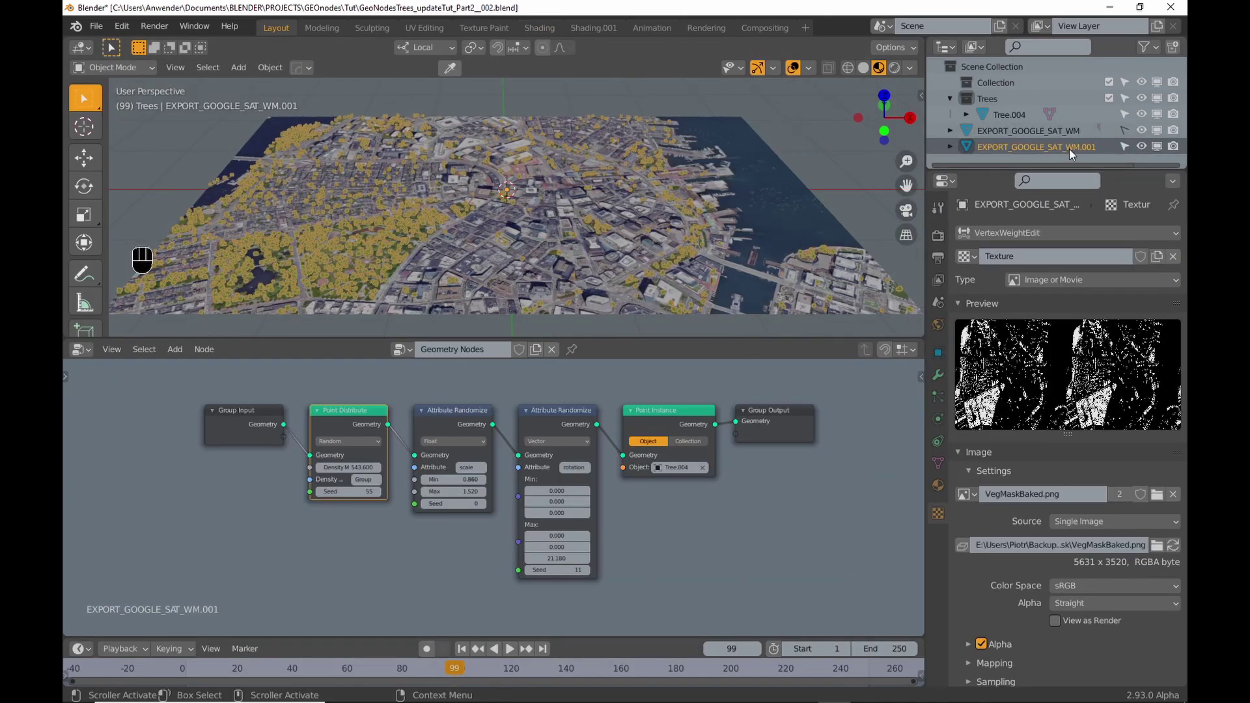
- Remove the VertexWeightEdit modifier from EXPORT_GOOGLE_SAT_WM.001 and save an incremental version of the file numbered 003
{"action": "left_click", "coordinate": [938, 376]}
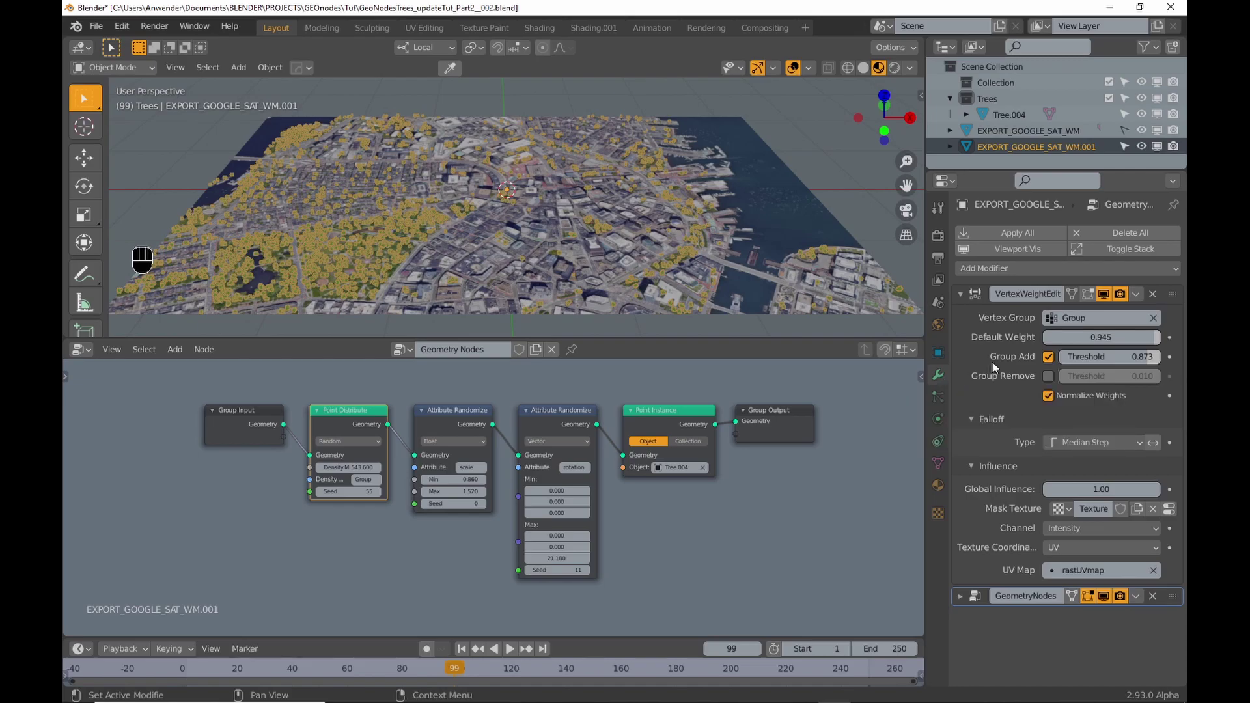
{"action": "left_click", "coordinate": [1153, 294]}
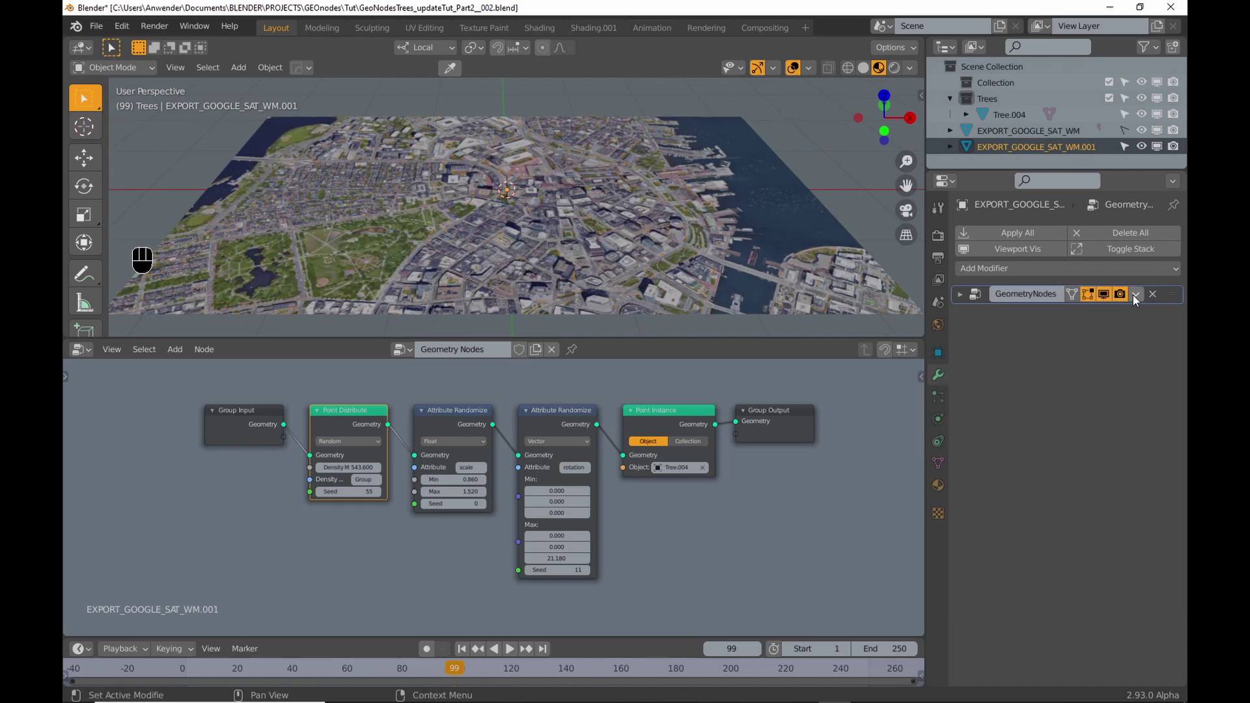
{"action": "key", "text": "ctrl+alt+s"}
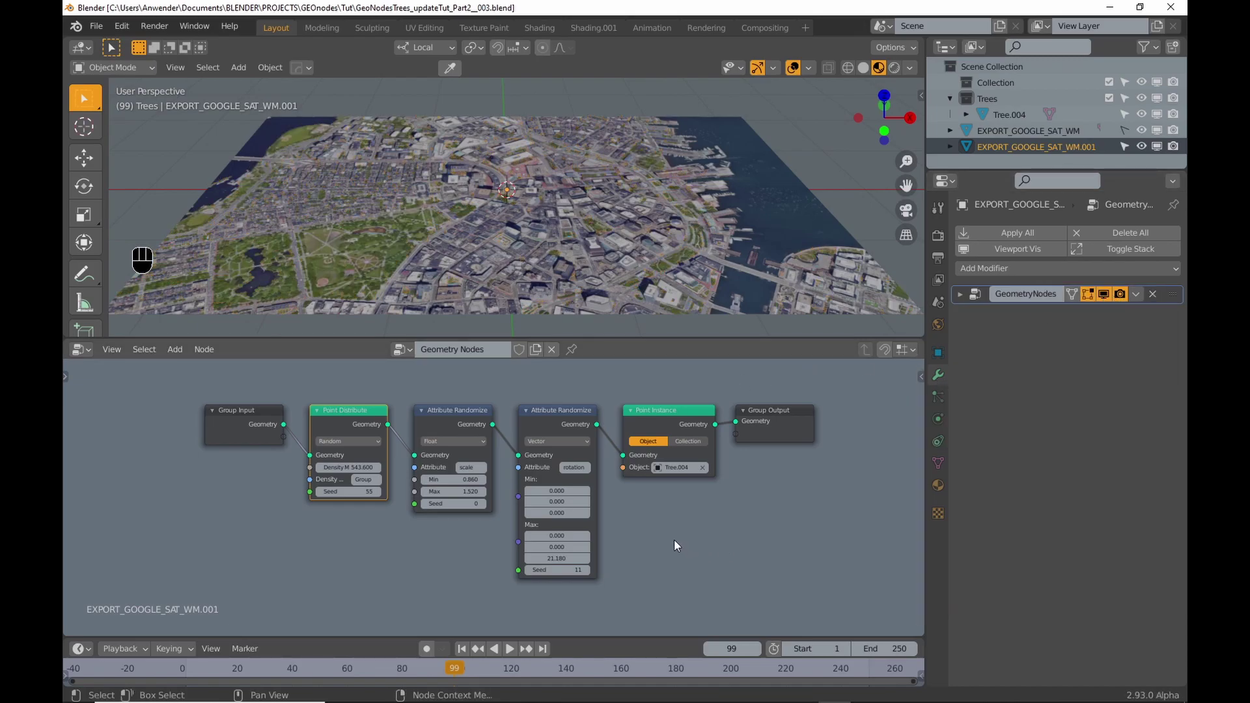
- Make room in the node tree and insert an Attribute Sample Texture node after Point Distribute
{"action": "scroll", "coordinate": [674, 539], "scroll_direction": "down", "scroll_amount": 3}
{"action": "left_click_drag", "start_coordinate": [466, 427], "coordinate": [251, 432]}
{"action": "left_click", "coordinate": [175, 349]}
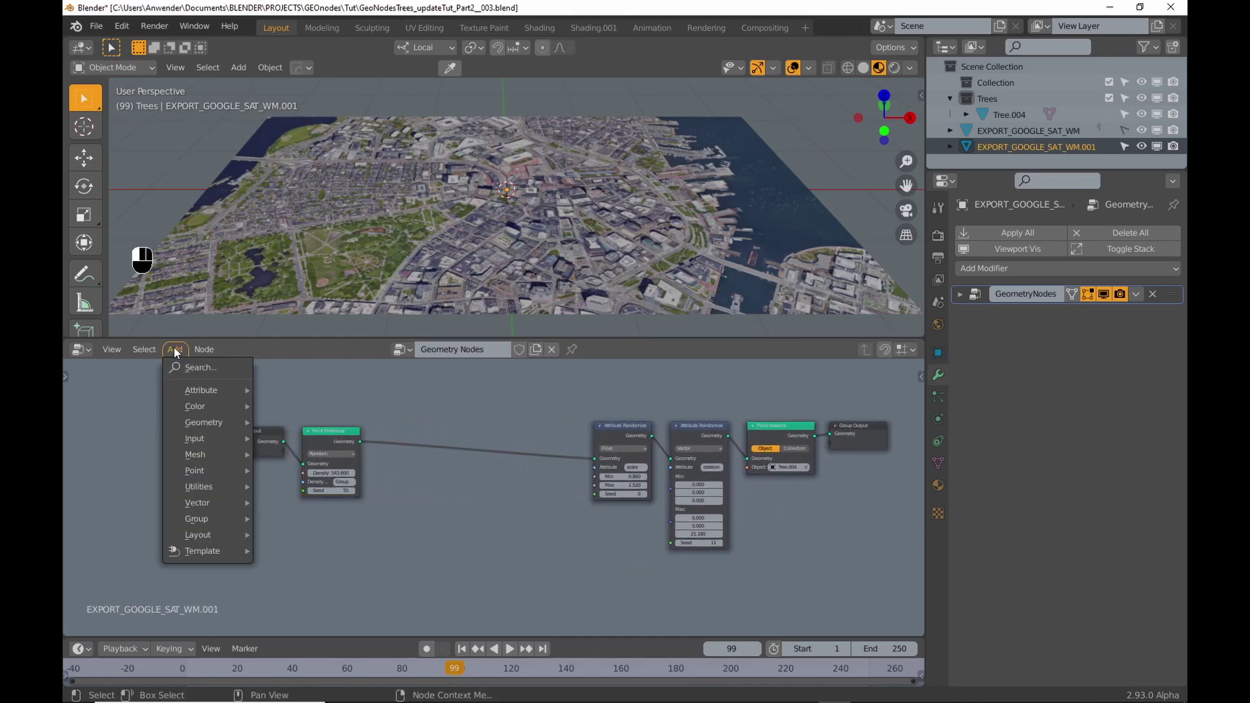
{"action": "mouse_move", "coordinate": [188, 382]}
{"action": "left_click", "coordinate": [356, 493]}
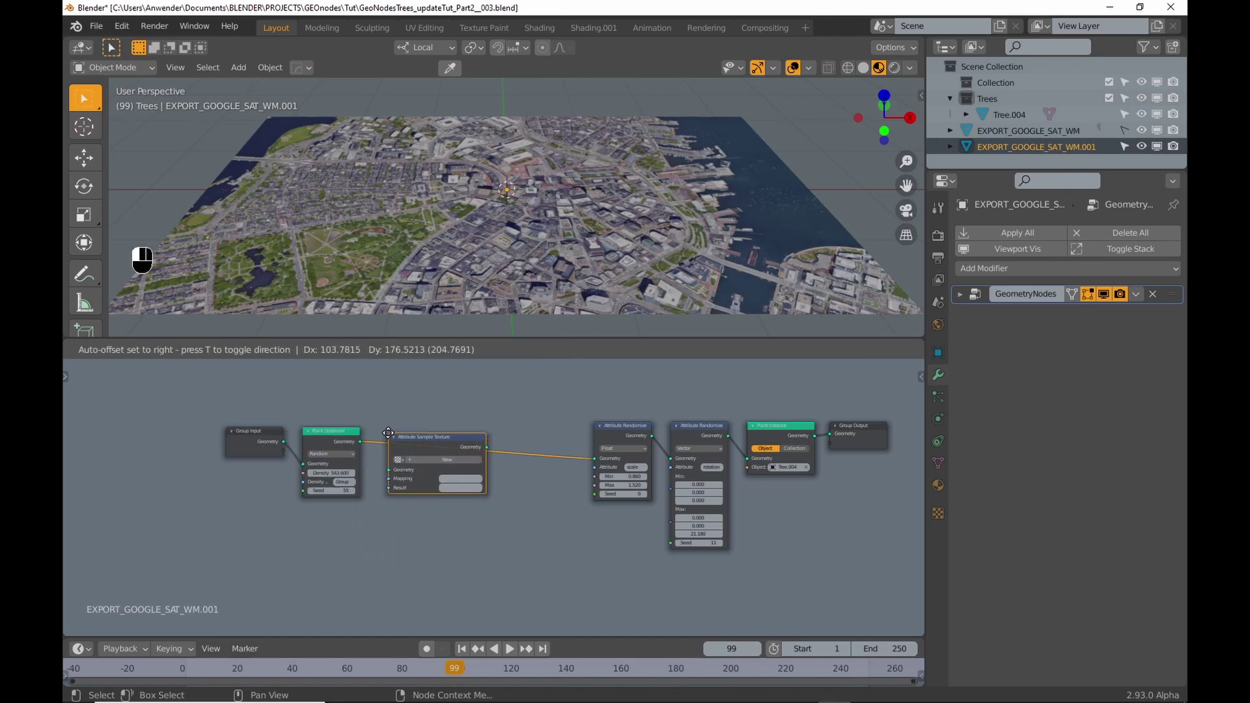
{"action": "left_click", "coordinate": [393, 434]}
- Assign the existing texture "Texture" to the Attribute Sample Texture node and load the same texture in the brush texture properties
{"action": "scroll", "coordinate": [384, 471], "scroll_direction": "up", "scroll_amount": 5}
{"action": "left_click", "coordinate": [440, 435]}
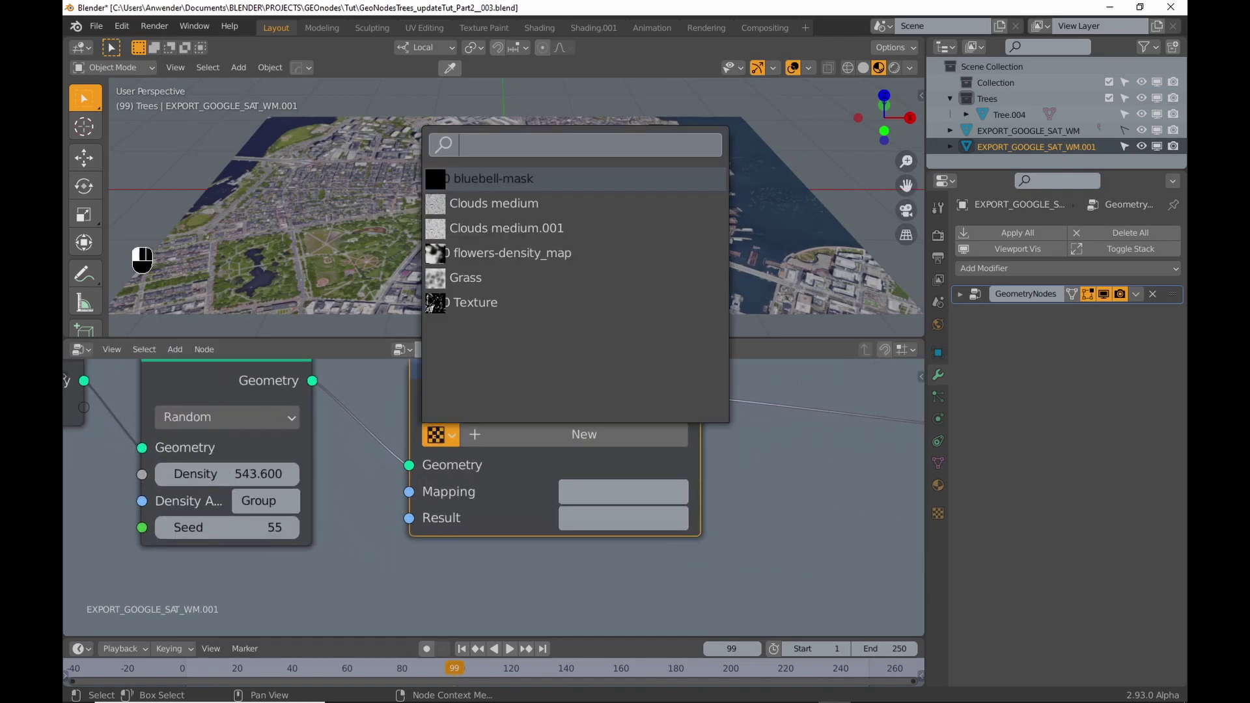
{"action": "left_click", "coordinate": [470, 302]}
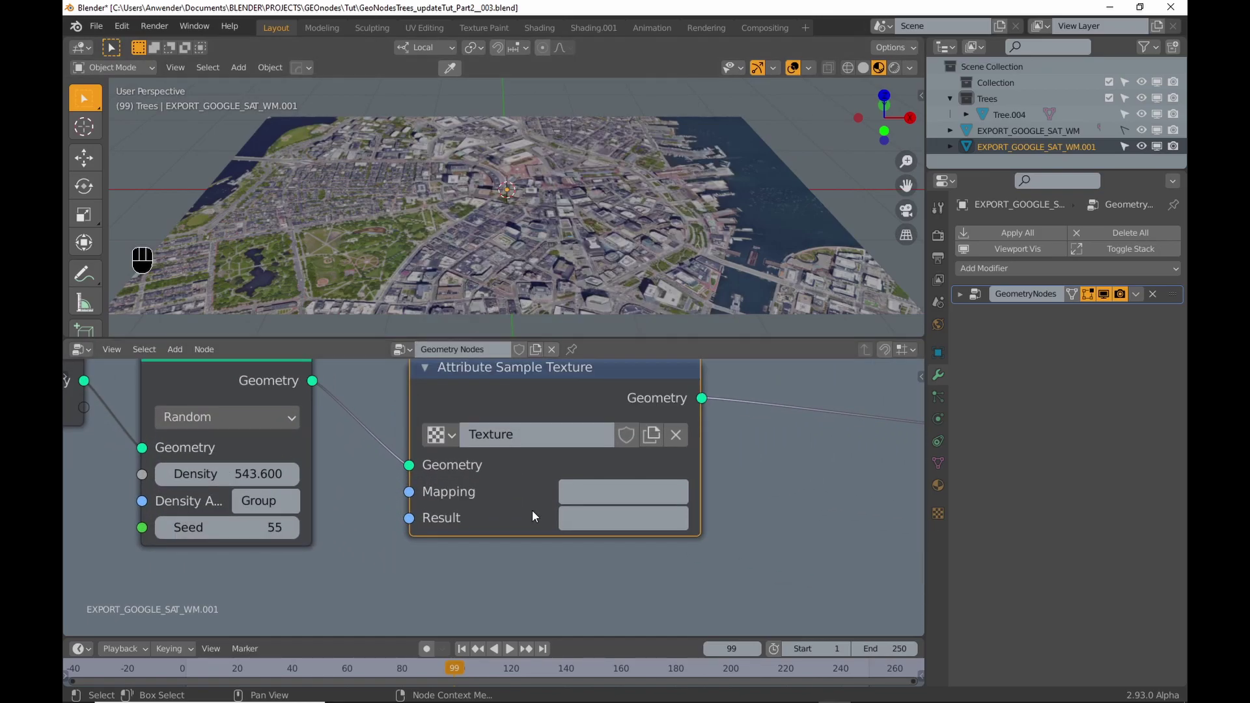
{"action": "left_click", "coordinate": [937, 513]}
{"action": "left_click", "coordinate": [966, 255]}
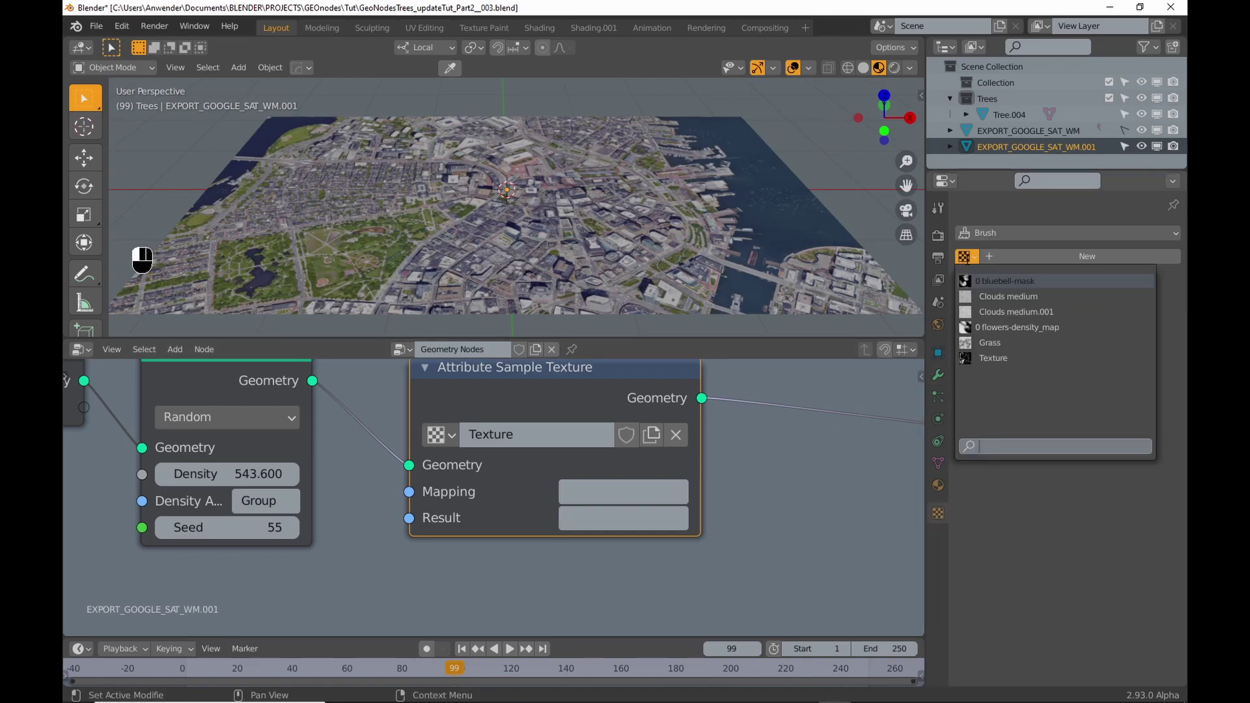
{"action": "left_click", "coordinate": [986, 356]}
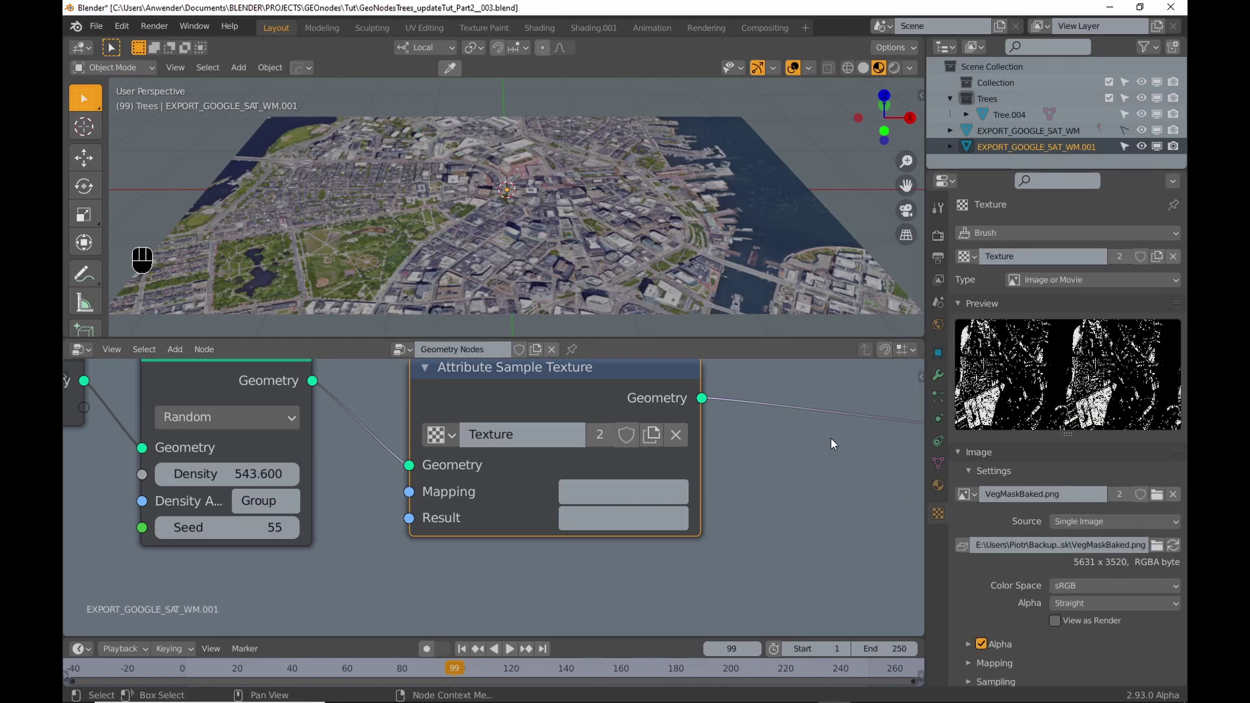
- Copy the UV map name rastUVmap from the mesh data and use it as the Attribute Sample Texture mapping
{"action": "left_click", "coordinate": [938, 462]}
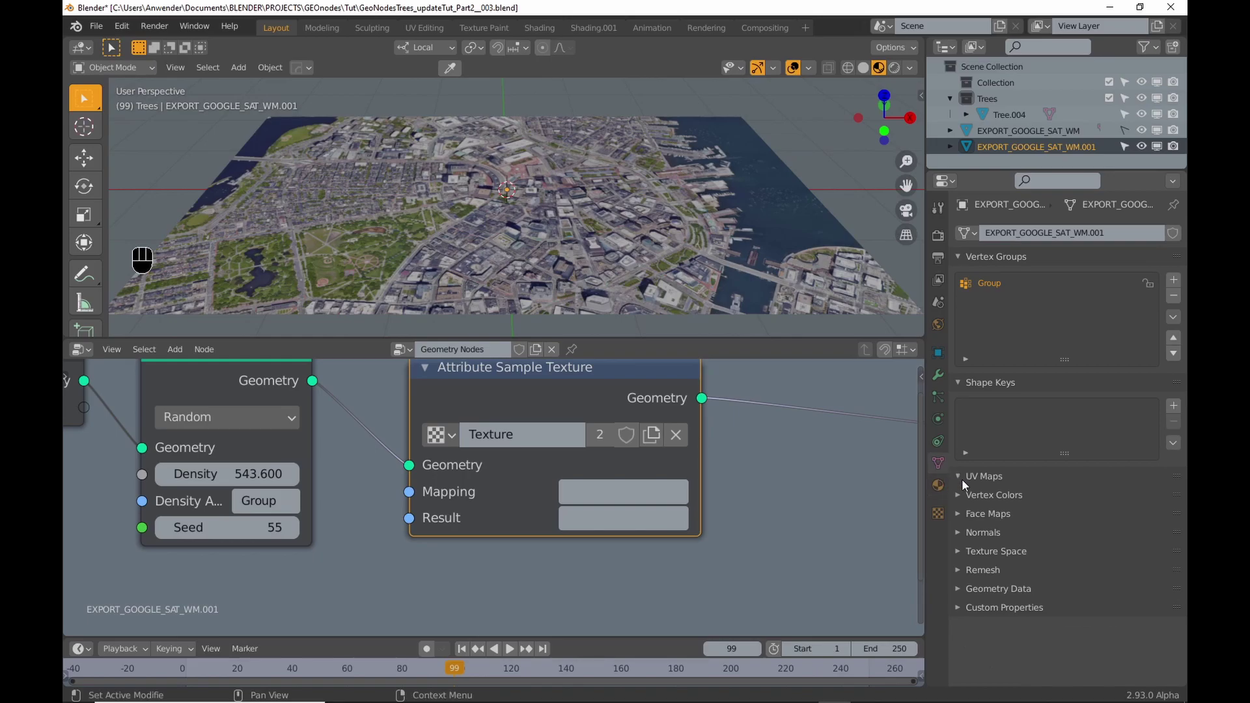
{"action": "left_click", "coordinate": [962, 477]}
{"action": "double_click", "coordinate": [1002, 502]}
{"action": "key", "text": "ctrl+c"}
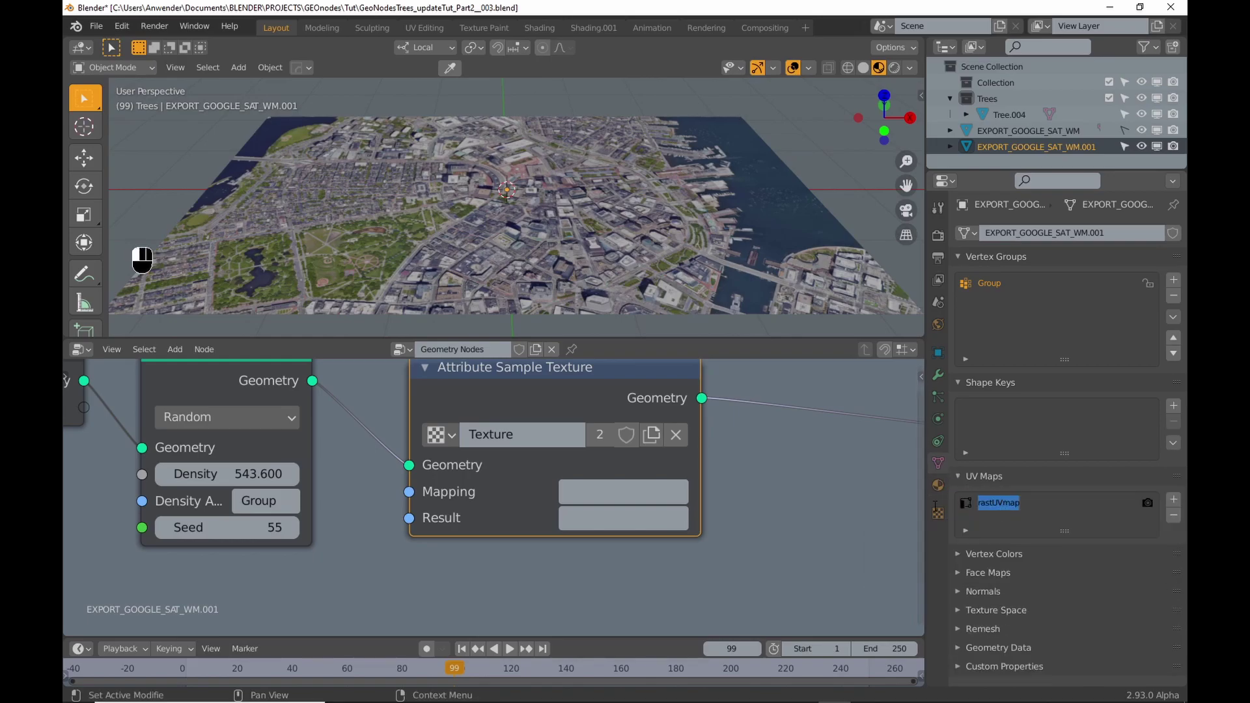
{"action": "left_click", "coordinate": [620, 487]}
{"action": "key", "text": "ctrl+v"}
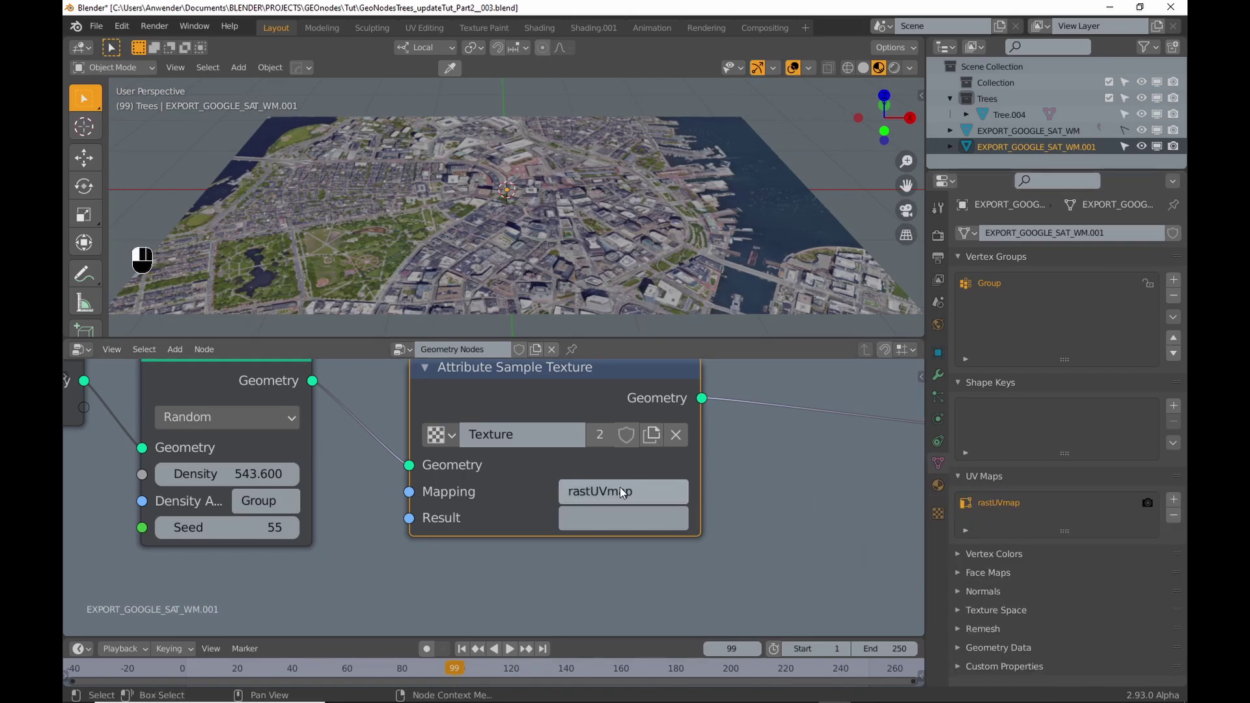
- Name the Attribute Sample Texture result Mask and save an incremental version of the file numbered 004
{"action": "left_click", "coordinate": [595, 522]}
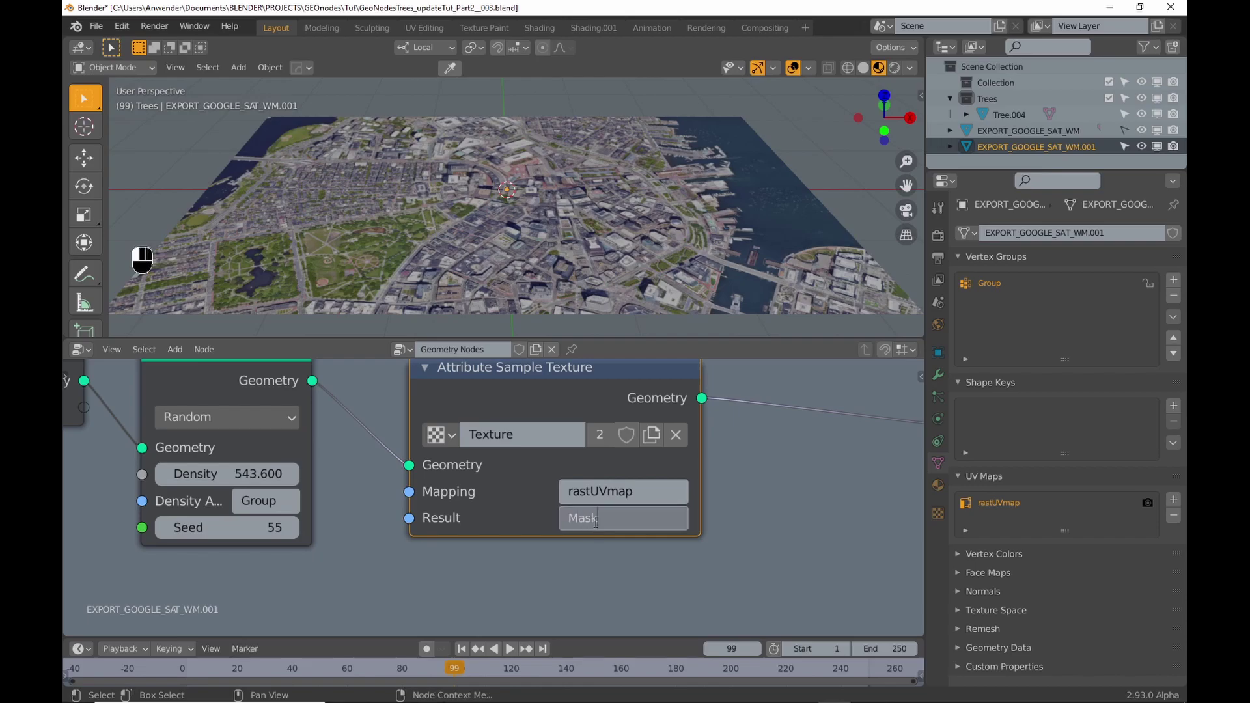
{"action": "key", "text": "Return"}
{"action": "scroll", "coordinate": [788, 462], "scroll_direction": "down", "scroll_amount": 4}
{"action": "middle_click_drag", "start_coordinate": [822, 455], "coordinate": [494, 461]}
{"action": "scroll", "coordinate": [493, 461], "scroll_direction": "down", "scroll_amount": 1}
{"action": "middle_click_drag", "start_coordinate": [496, 461], "coordinate": [548, 453]}
{"action": "scroll", "coordinate": [559, 455], "scroll_direction": "down", "scroll_amount": 1}
{"action": "key", "text": "ctrl+alt+s"}
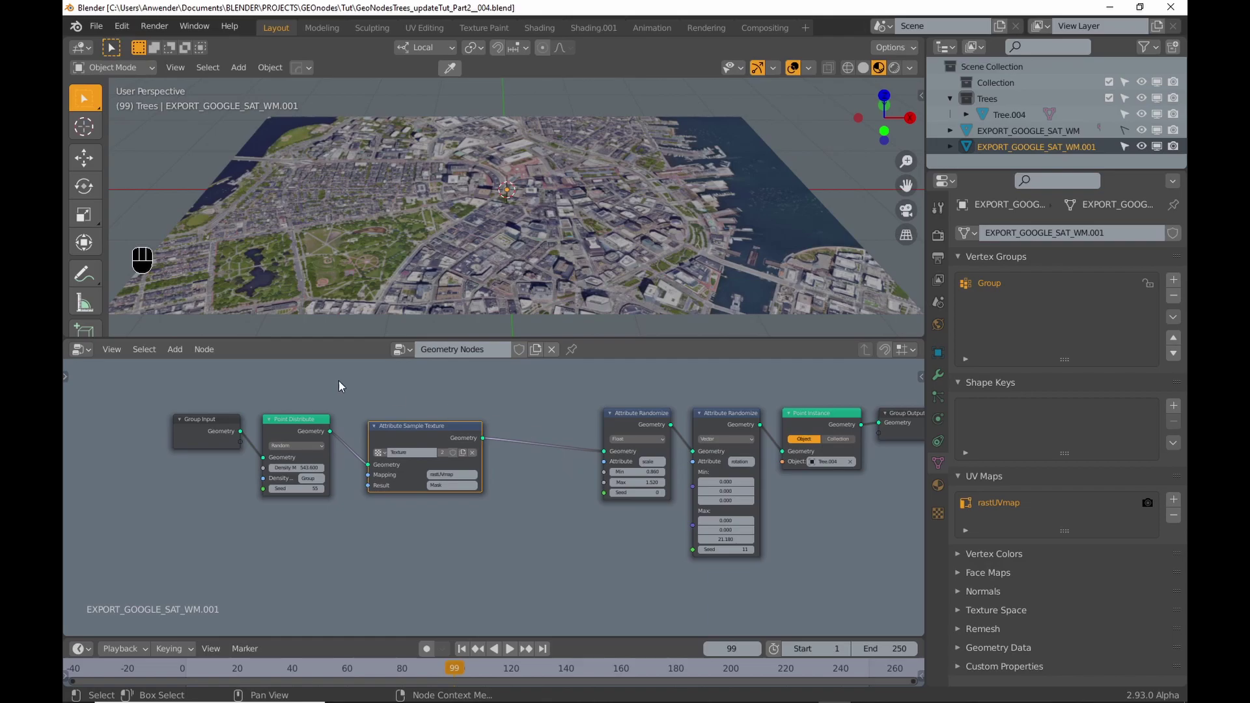
- Insert an Attribute Compare node between Attribute Sample Texture and the scale Attribute Randomize node
{"action": "left_click", "coordinate": [174, 349]}
{"action": "mouse_move", "coordinate": [196, 390]}
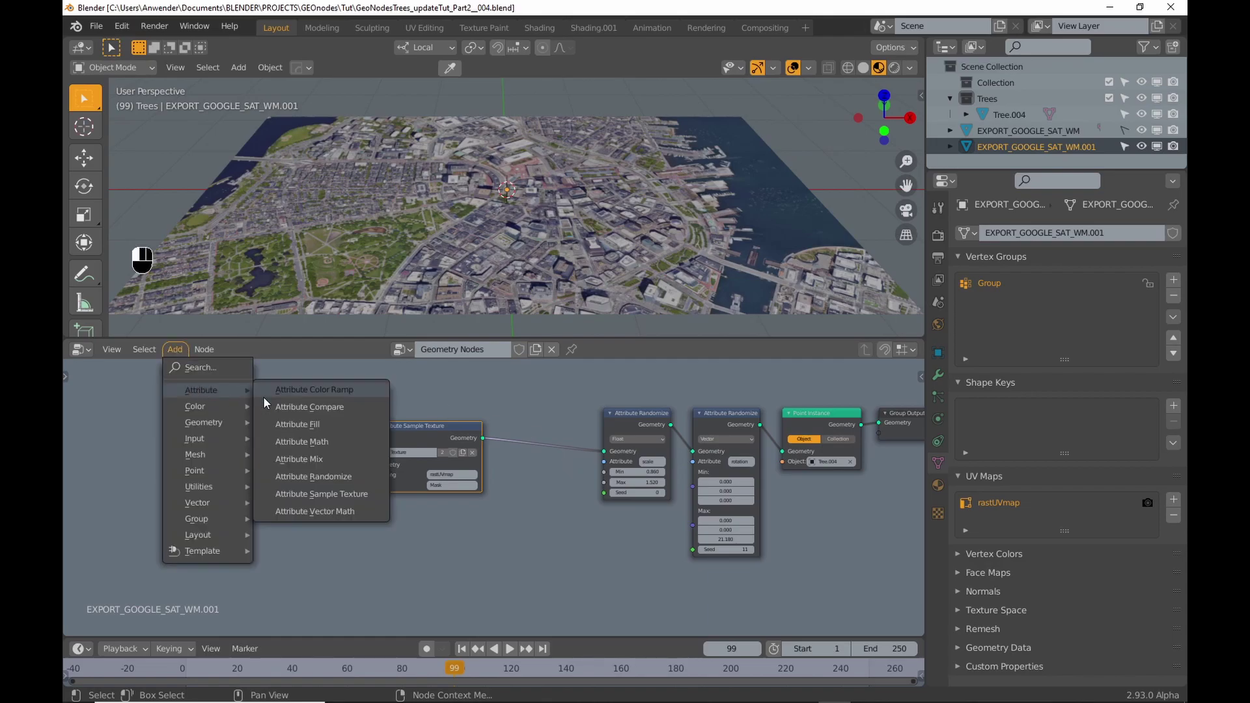
{"action": "left_click", "coordinate": [309, 407]}
{"action": "scroll", "coordinate": [485, 435], "scroll_direction": "up", "scroll_amount": 3}
{"action": "left_click", "coordinate": [490, 454]}
- Set Attribute Compare's A input to Mask, change Type B to Float, and enter a name for its result attribute
{"action": "middle_click_drag", "start_coordinate": [495, 486], "coordinate": [470, 469]}
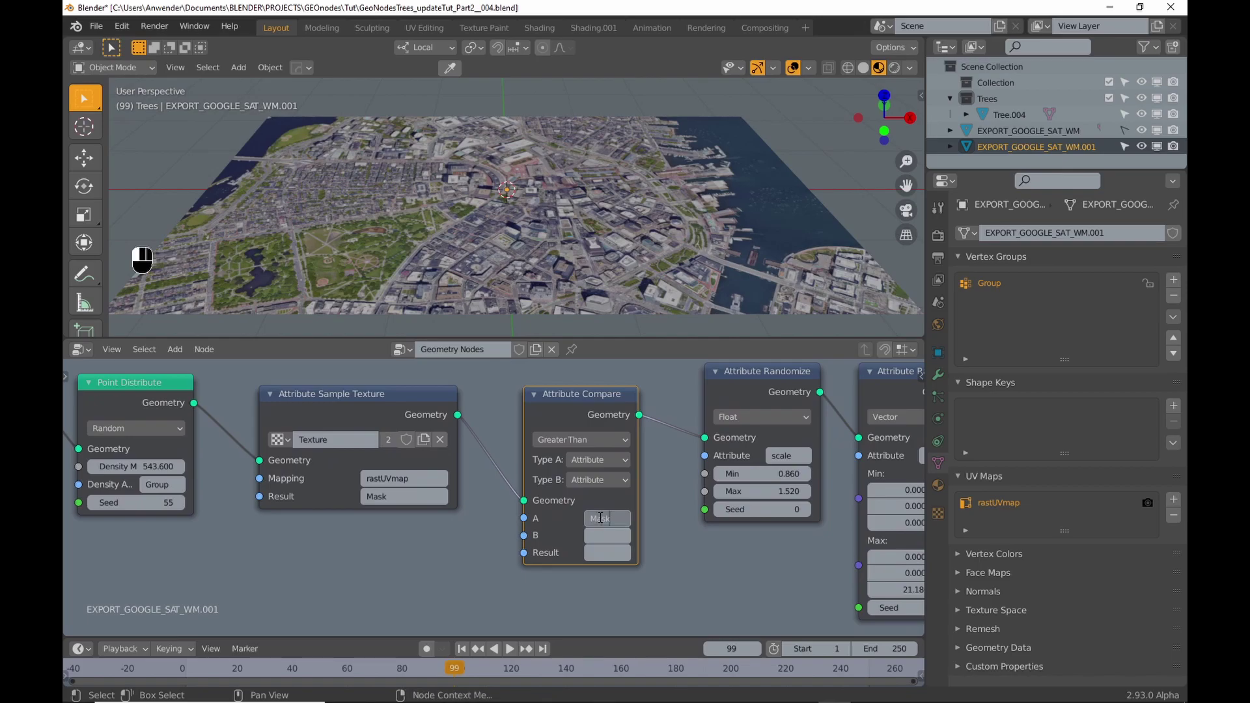
{"action": "left_click", "coordinate": [599, 480]}
{"action": "left_click", "coordinate": [597, 497]}
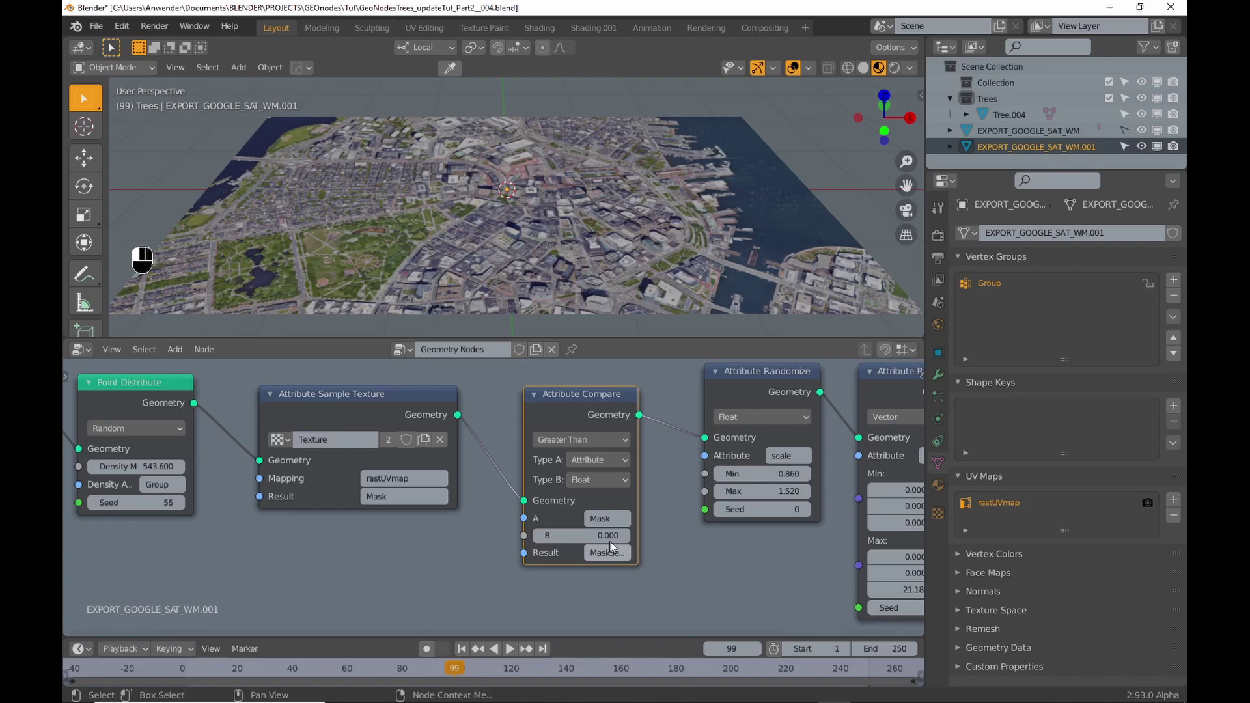
- Move the nodes from Group Input through Attribute Compare away from the Attribute Randomize nodes to open a gap after Attribute Compare
{"action": "scroll", "coordinate": [611, 546], "scroll_direction": "down", "scroll_amount": 4}
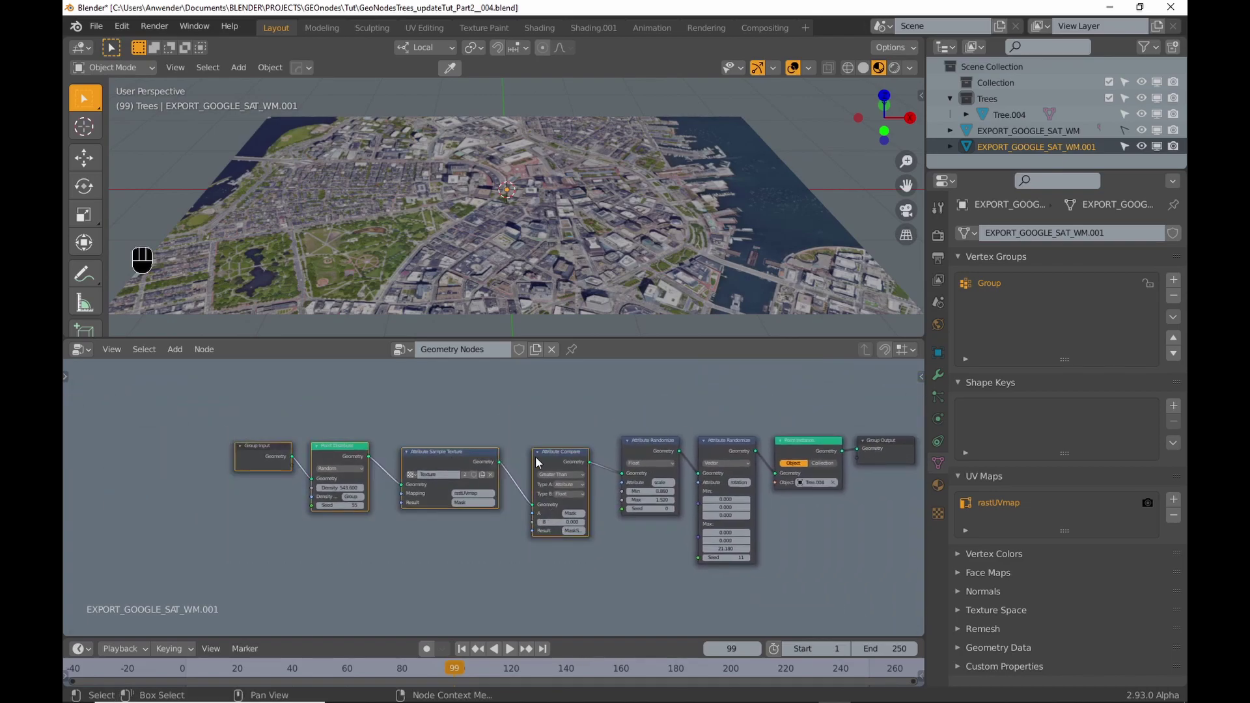
{"action": "mouse_move", "coordinate": [536, 453]}
{"action": "left_mouse_down"}
{"action": "mouse_move", "coordinate": [508, 450]}
{"action": "mouse_move", "coordinate": [526, 458]}
{"action": "left_mouse_up"}
{"action": "left_click", "coordinate": [526, 458]}
{"action": "left_click_drag", "start_coordinate": [592, 603], "coordinate": [228, 430]}
{"action": "left_click_drag", "start_coordinate": [418, 453], "coordinate": [309, 446]}
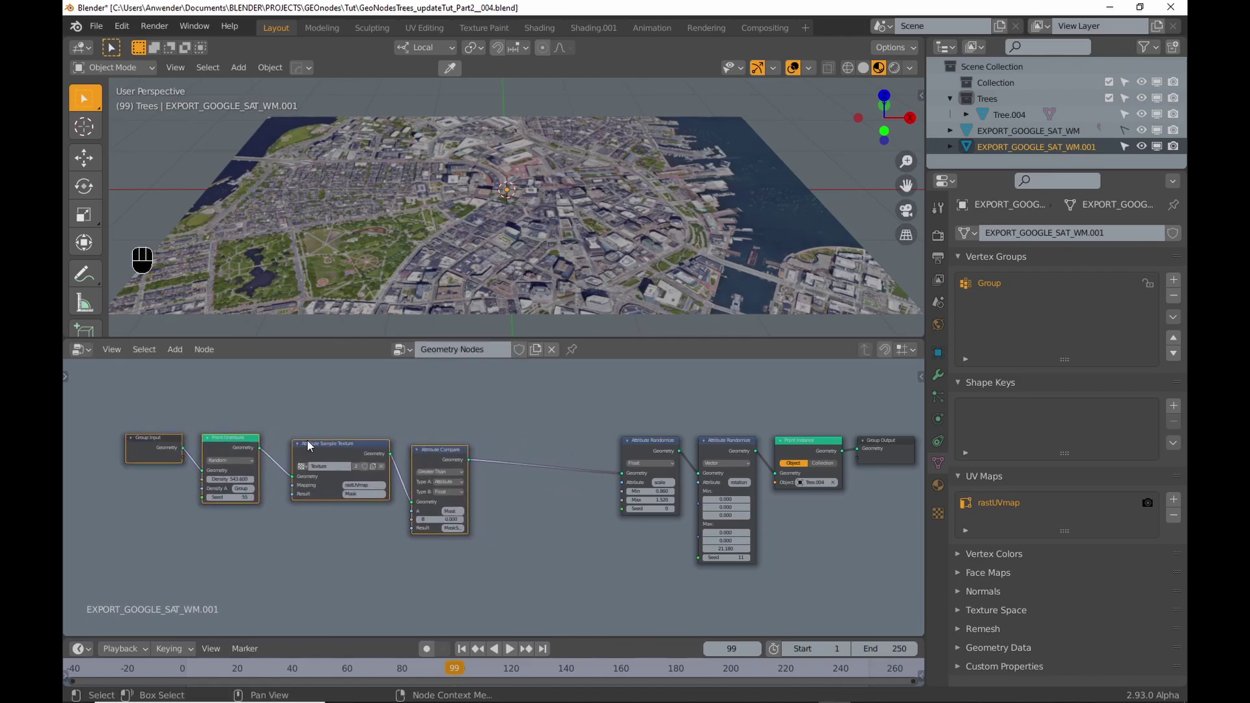
- Insert a Point Separate node between Attribute Compare and the scale Attribute Randomize node
{"action": "left_click", "coordinate": [175, 350]}
{"action": "mouse_move", "coordinate": [194, 470]}
{"action": "left_click", "coordinate": [299, 535]}
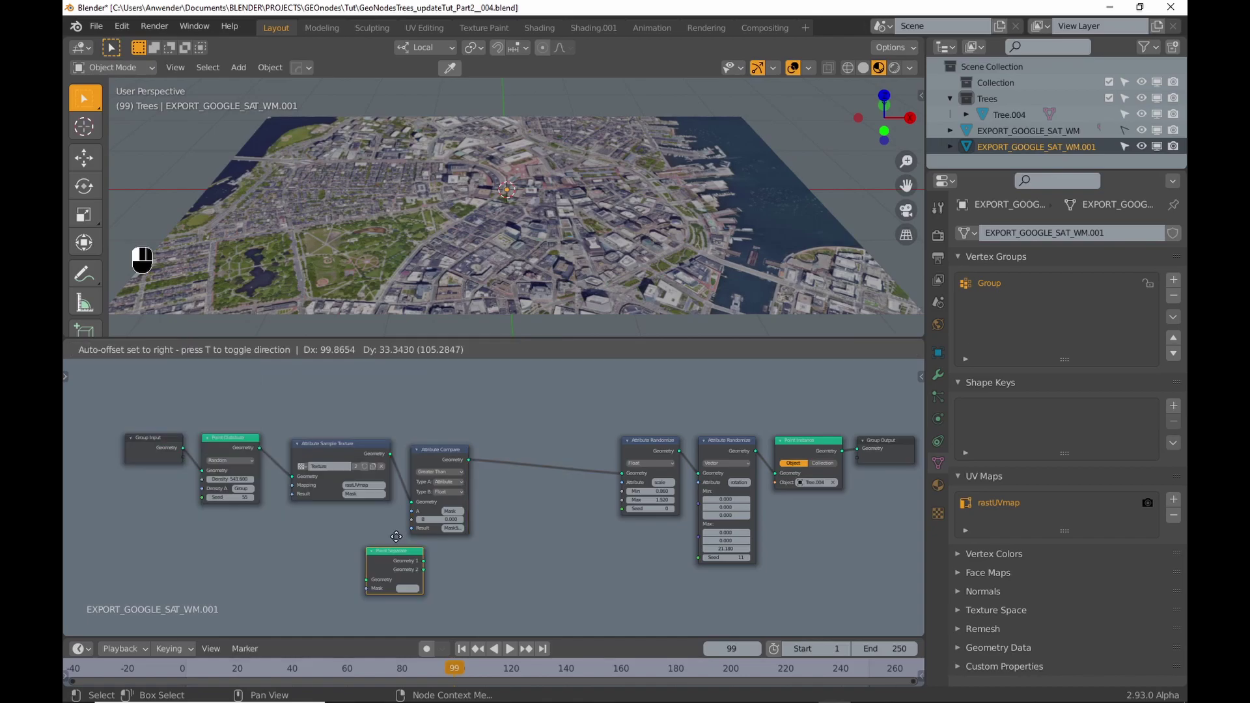
{"action": "left_click", "coordinate": [486, 500]}
{"action": "scroll", "coordinate": [487, 499], "scroll_direction": "up", "scroll_amount": 5}
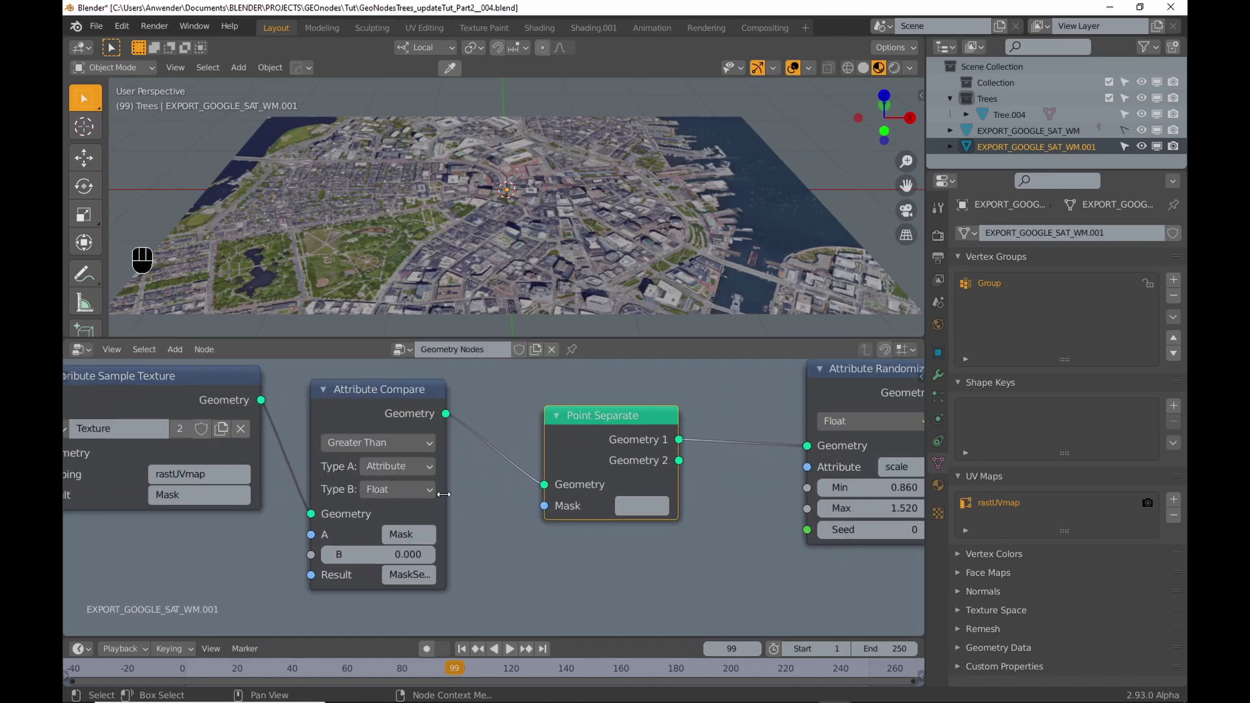
- Copy the result name MaskSeparate from Attribute Compare into Point Separate's Mask input
{"action": "left_click", "coordinate": [480, 574]}
{"action": "key", "text": "ctrl+c"}
{"action": "left_click", "coordinate": [637, 506]}
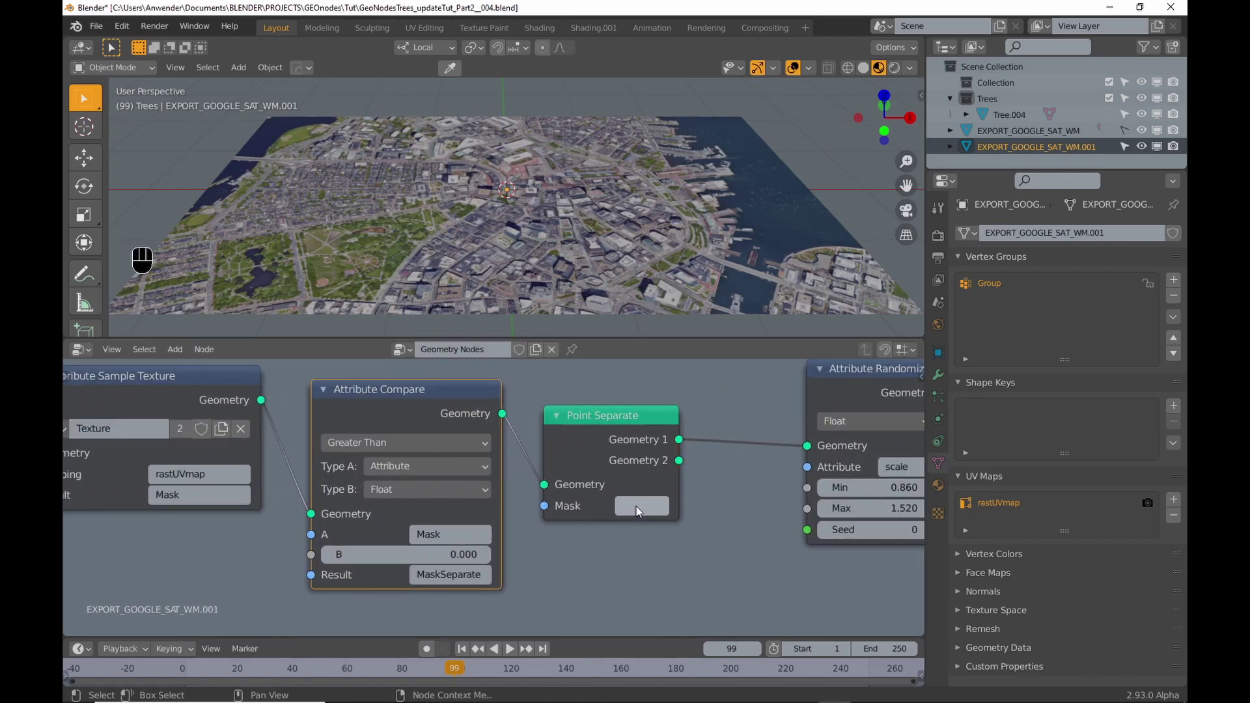
{"action": "key", "text": "ctrl+v"}
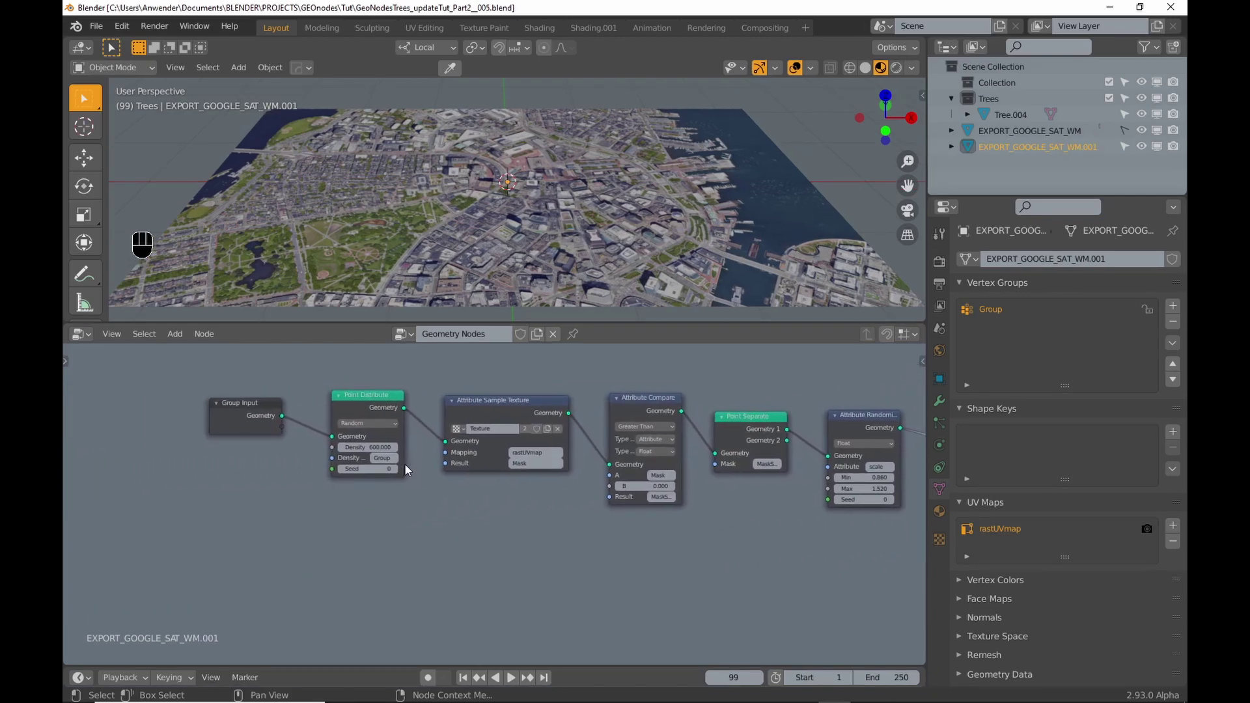
- Clear the vertex group name from Point Distribute's Density Attribute input
{"action": "scroll", "coordinate": [399, 464], "scroll_direction": "up", "scroll_amount": 4}
{"action": "left_click", "coordinate": [383, 454]}
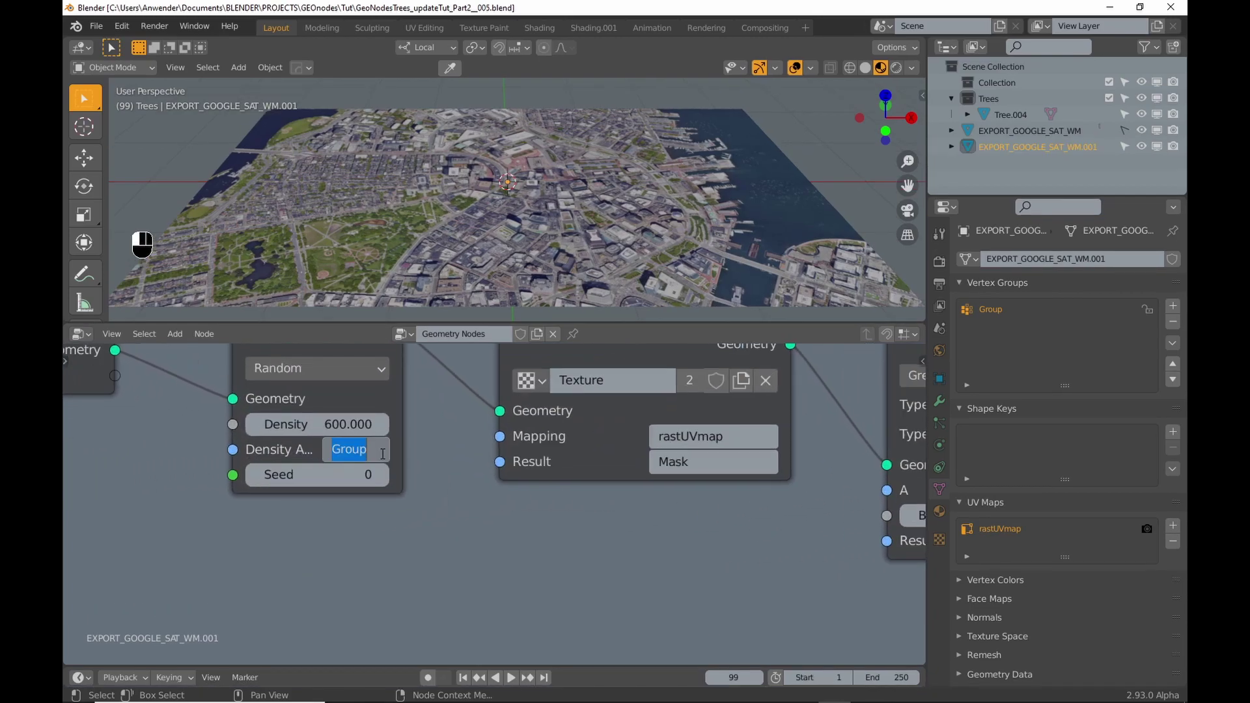
{"action": "key", "text": "Return"}
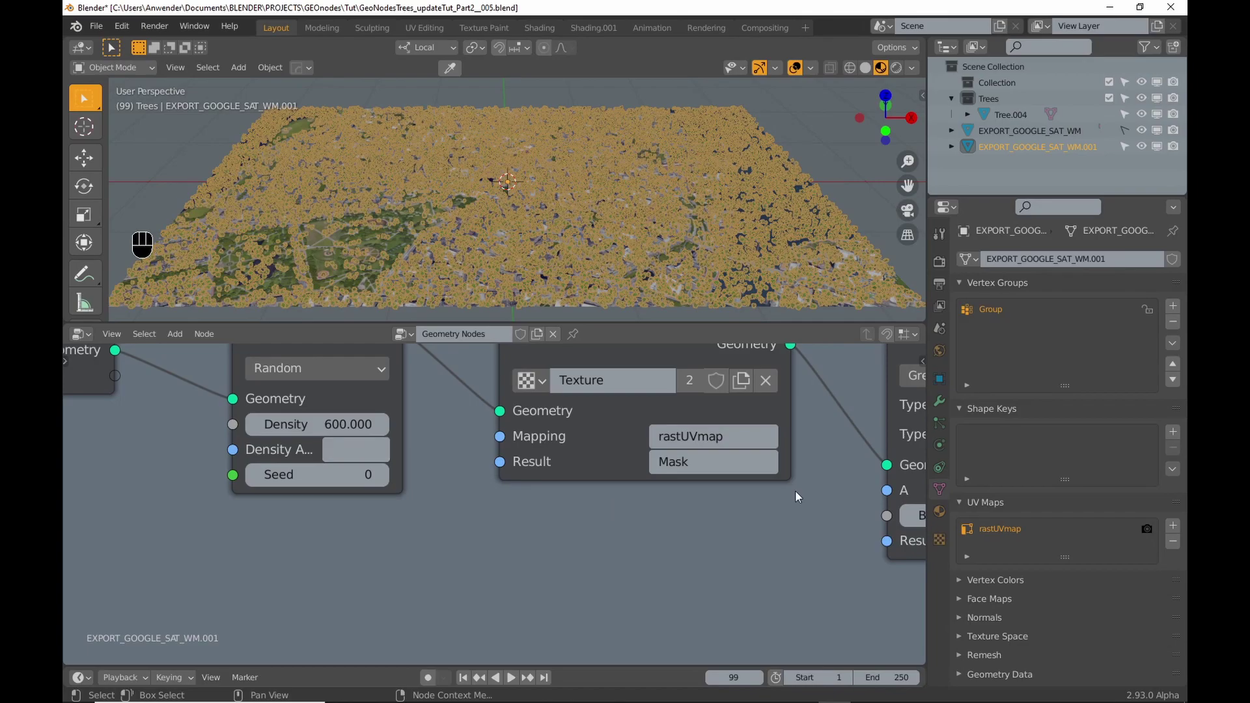
- Change Attribute Compare's operation to Less Than and set its B threshold to 0.150
{"action": "middle_click_drag", "start_coordinate": [535, 490], "coordinate": [389, 486]}
{"action": "scroll", "coordinate": [389, 486], "scroll_direction": "down", "scroll_amount": 2}
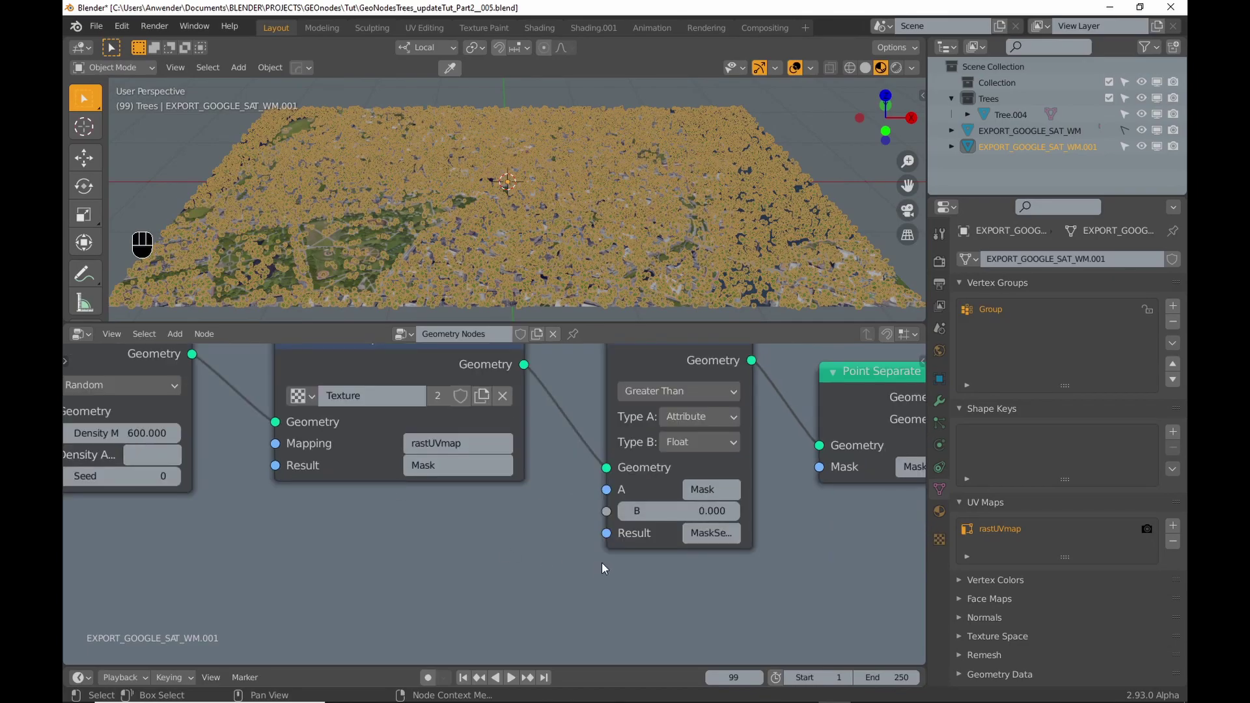
{"action": "left_click", "coordinate": [692, 511]}
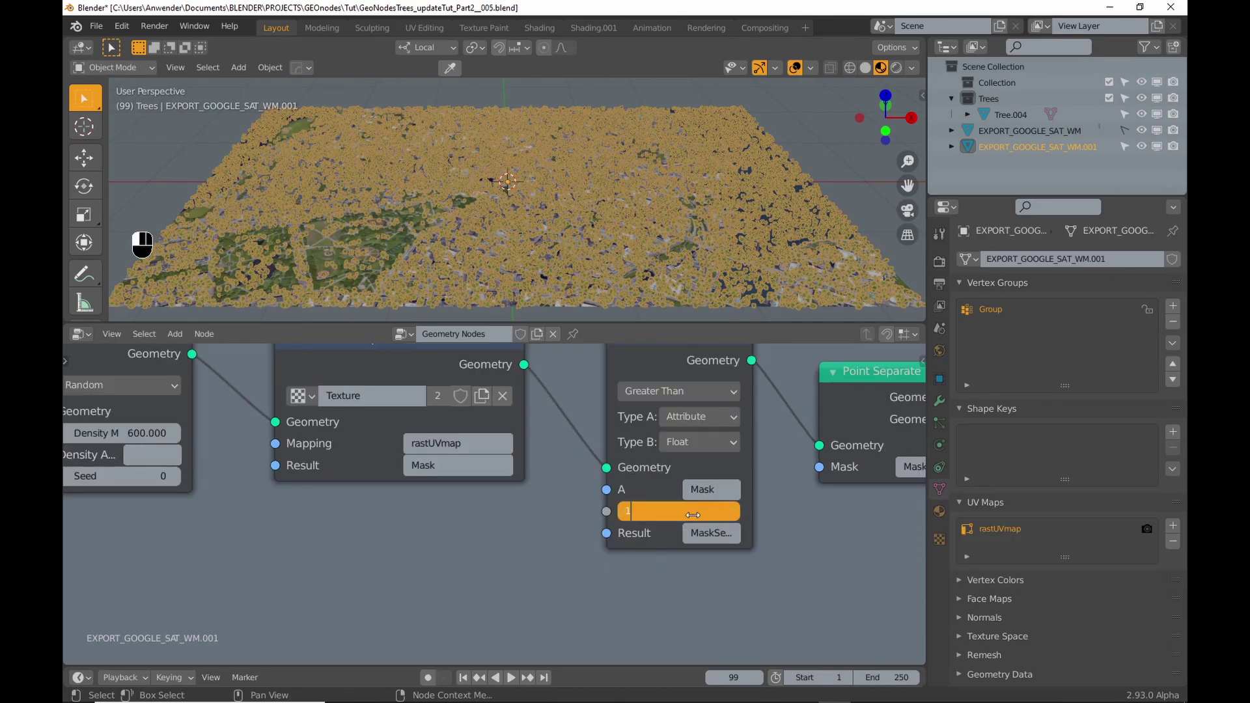
{"action": "type", "text": "1"}
{"action": "key", "text": "Return"}
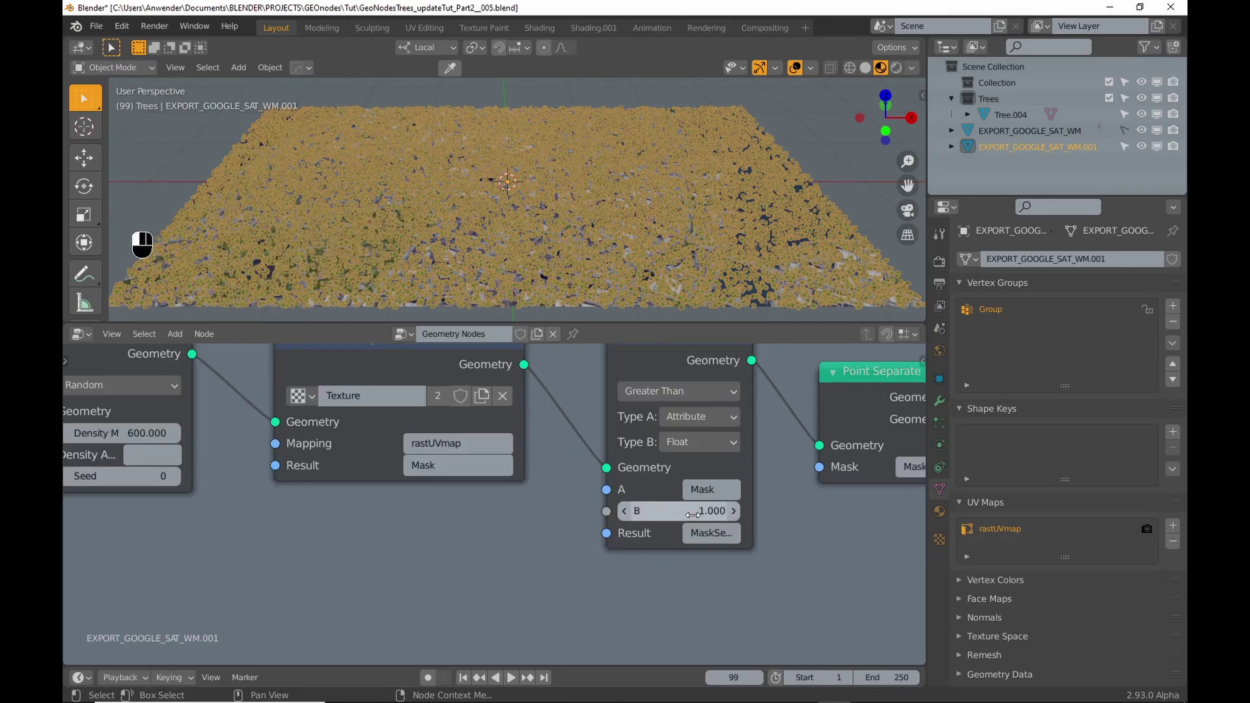
{"action": "left_click", "coordinate": [683, 386]}
{"action": "left_click", "coordinate": [658, 392]}
{"action": "left_click_drag", "start_coordinate": [695, 519], "coordinate": [512, 521], "text": "shift"}
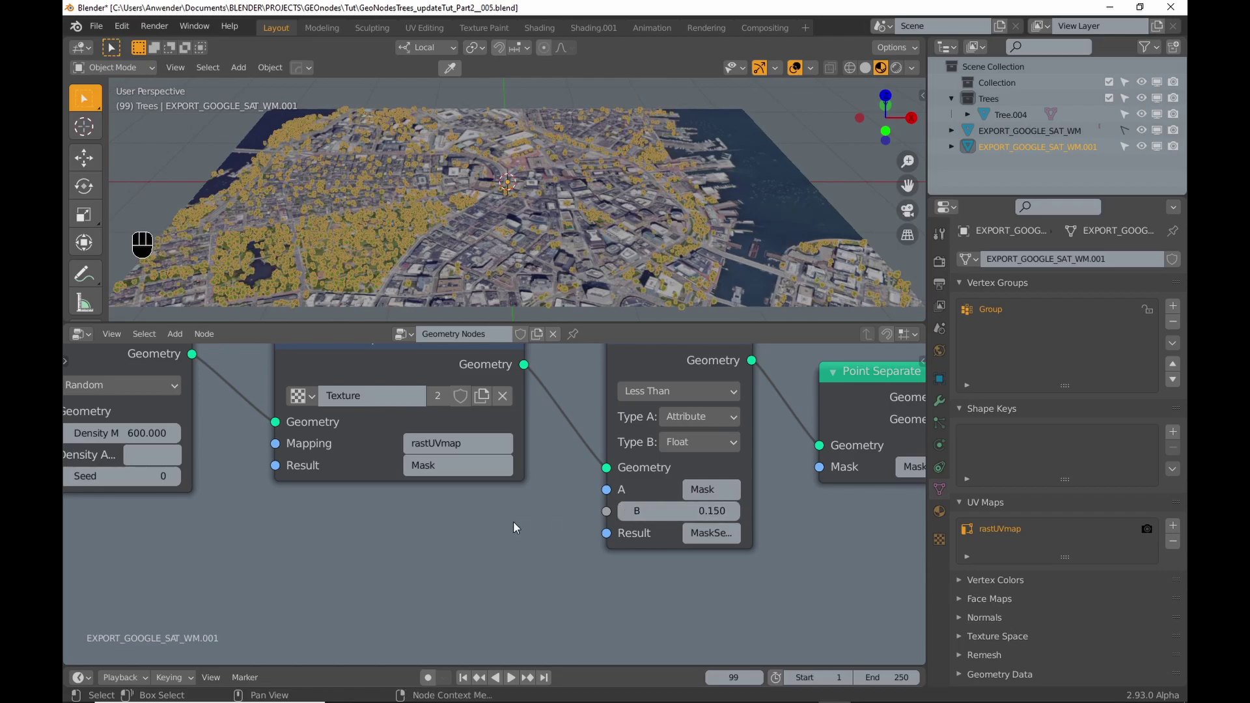
- Arrange all nodes of the tree automatically with Node Arrange and frame the whole tree
{"action": "scroll", "coordinate": [538, 527], "scroll_direction": "down", "scroll_amount": 8}
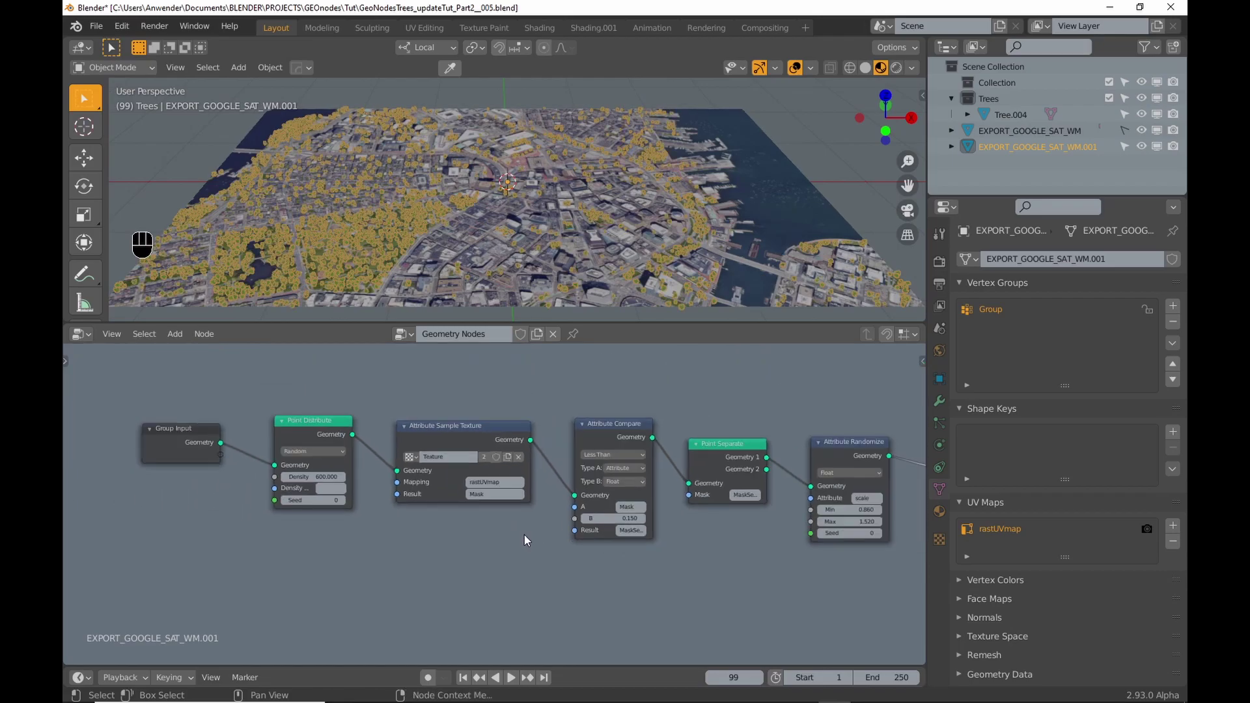
{"action": "middle_click_drag", "start_coordinate": [674, 561], "coordinate": [550, 556]}
{"action": "scroll", "coordinate": [634, 573], "scroll_direction": "down", "scroll_amount": 2}
{"action": "scroll", "coordinate": [498, 532], "scroll_direction": "down", "scroll_amount": 1}
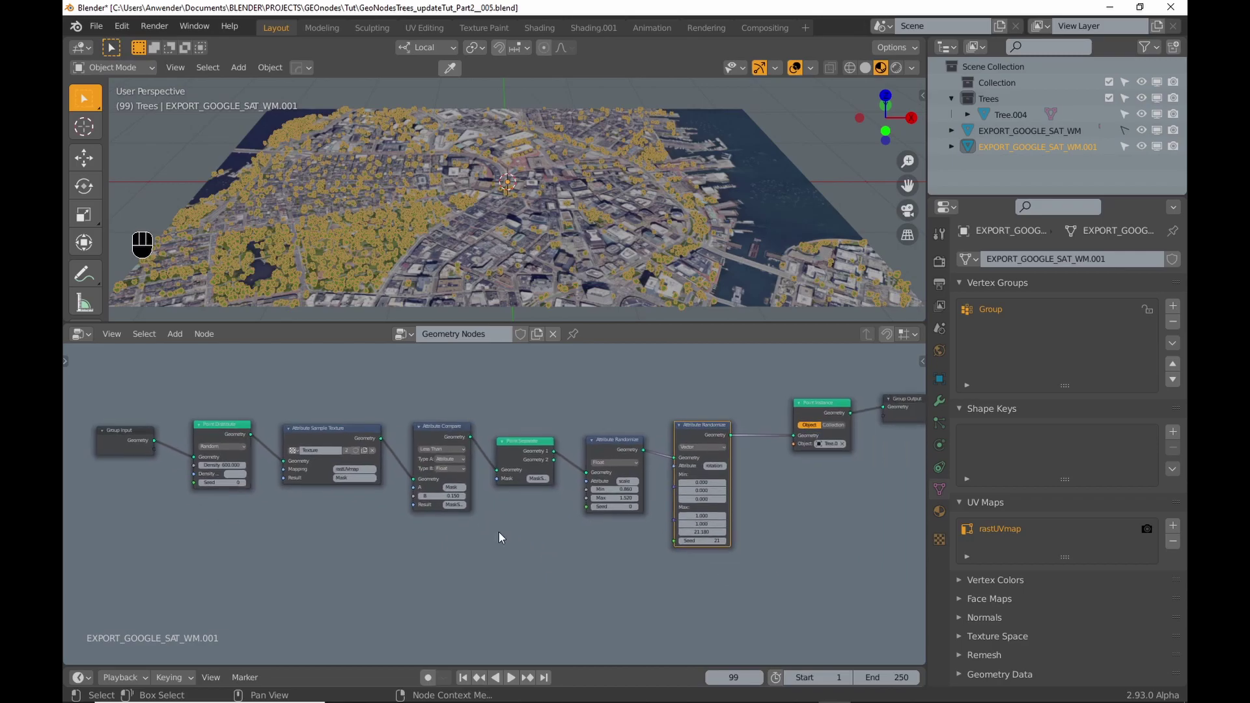
{"action": "key", "text": "n"}
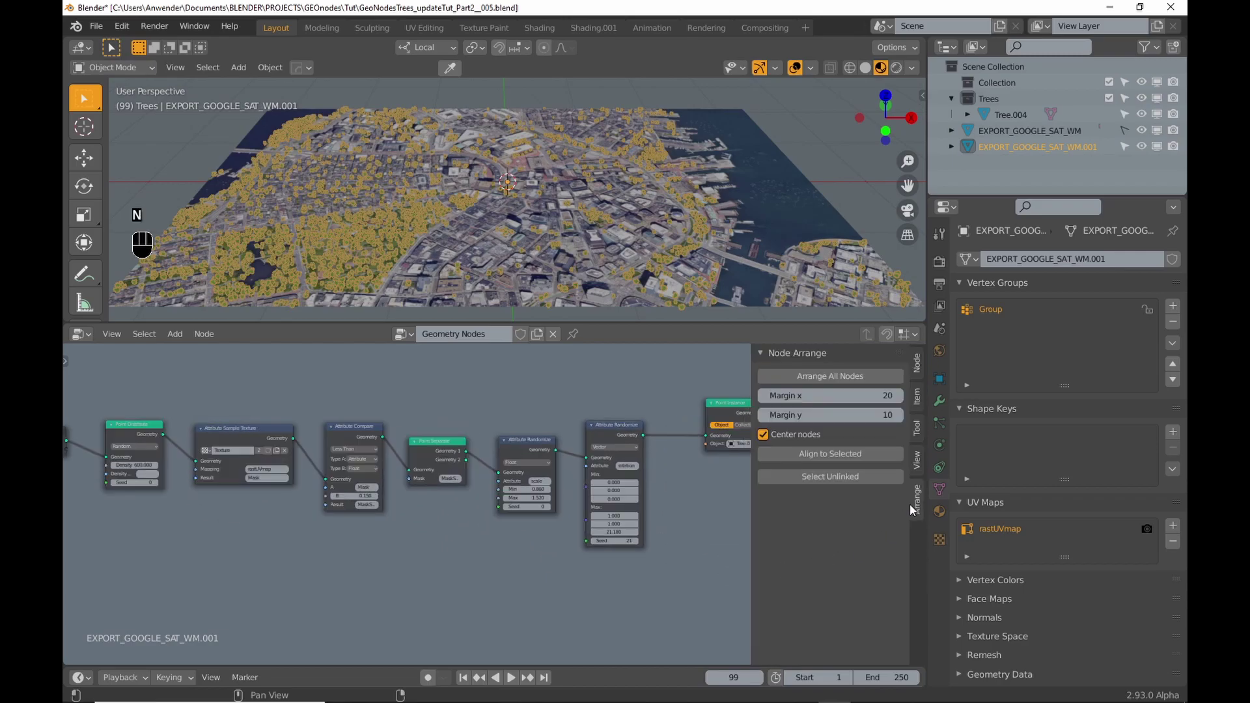
{"action": "left_click", "coordinate": [830, 376]}
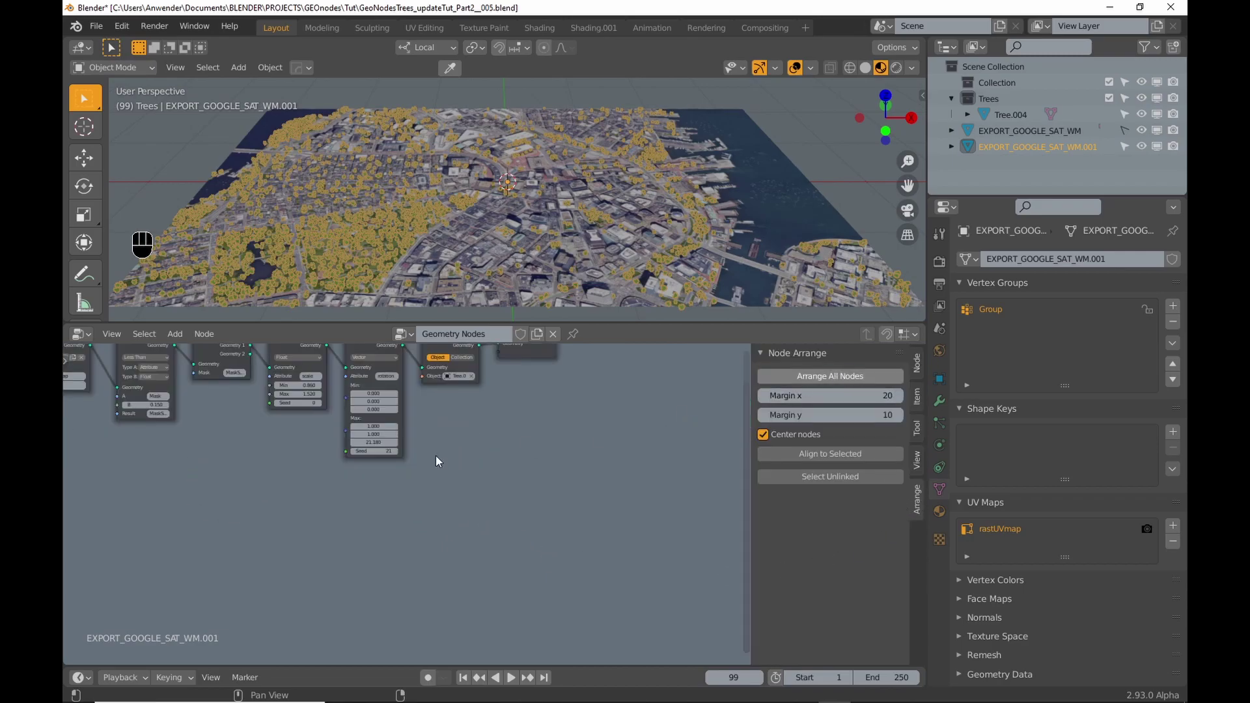
{"action": "key", "text": "n"}
{"action": "key", "text": "Home"}
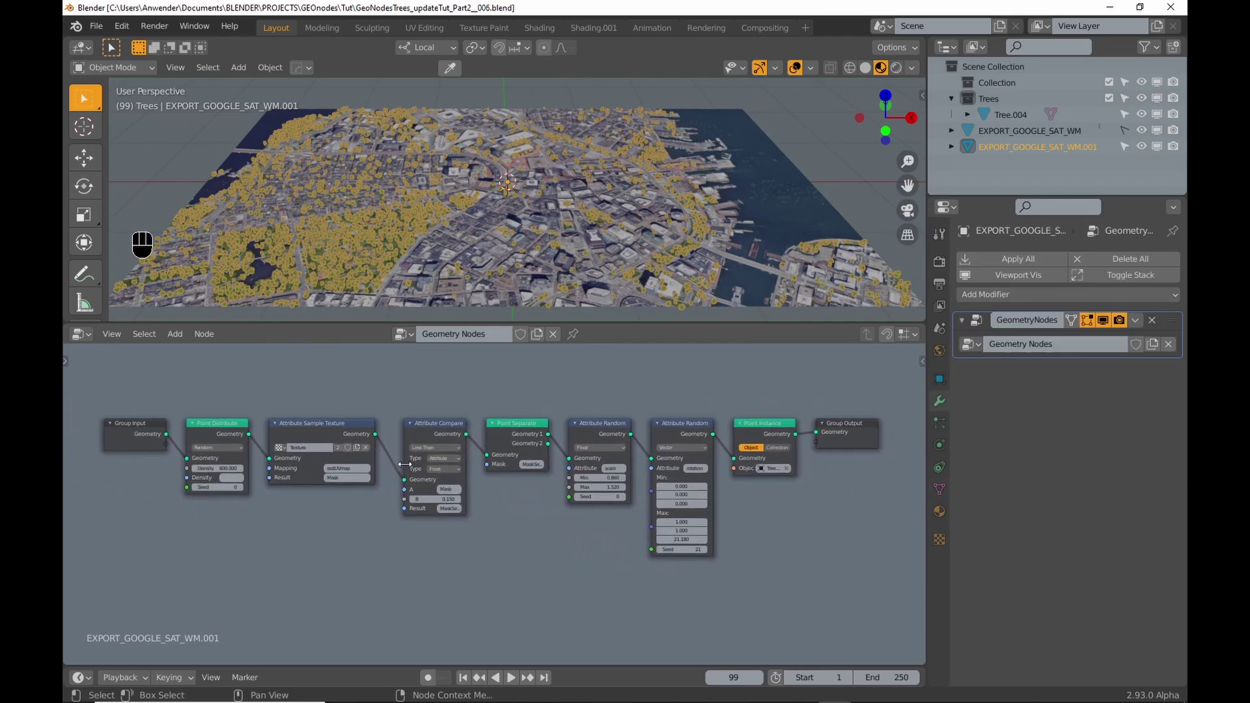
- Split the node editor area, turn one half into an Image Editor, and load VegMaskBaked.png in it
{"action": "left_click_drag", "start_coordinate": [65, 327], "coordinate": [490, 350]}
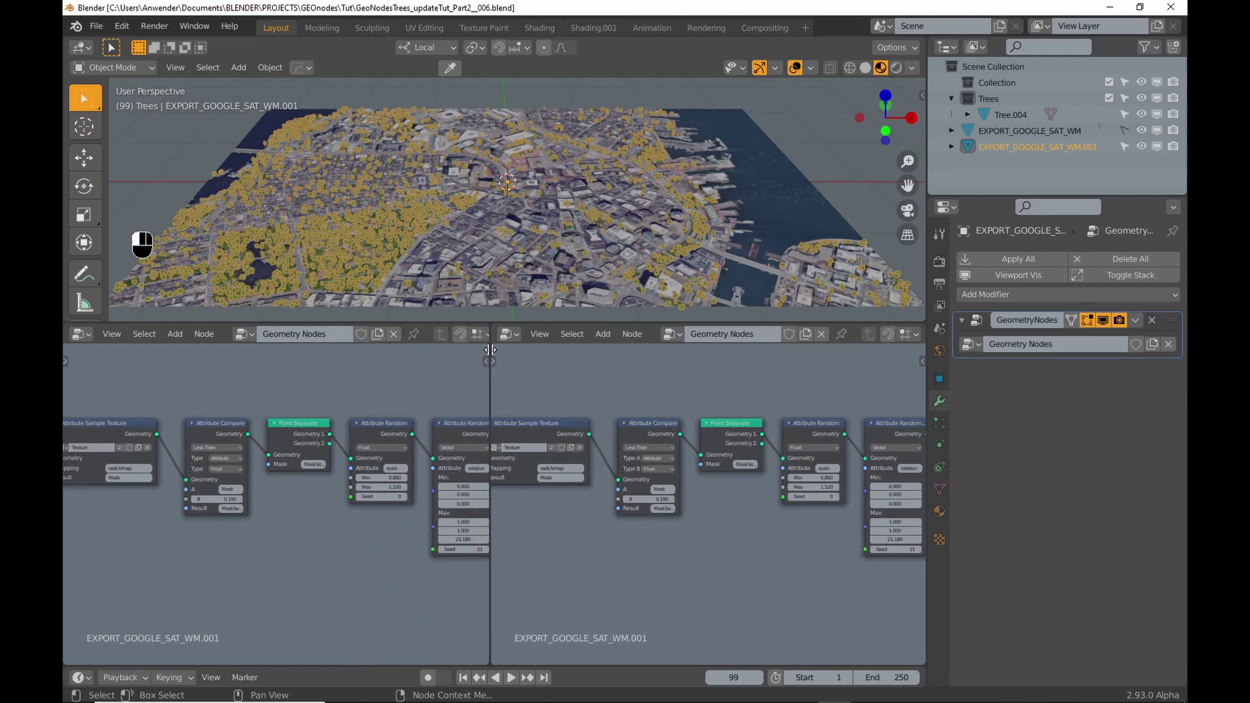
{"action": "left_click", "coordinate": [80, 334]}
{"action": "left_click", "coordinate": [111, 384]}
{"action": "left_click", "coordinate": [238, 333]}
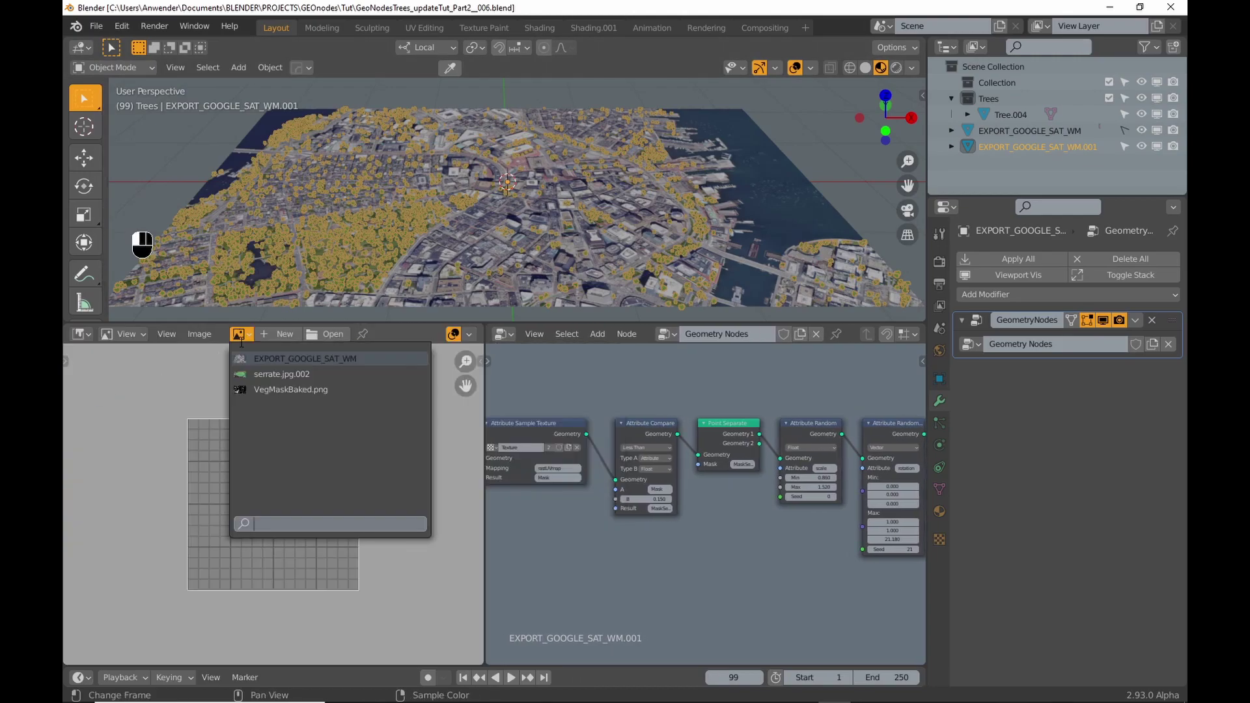
{"action": "left_click", "coordinate": [251, 389]}
{"action": "scroll", "coordinate": [286, 458], "scroll_direction": "down", "scroll_amount": 2}
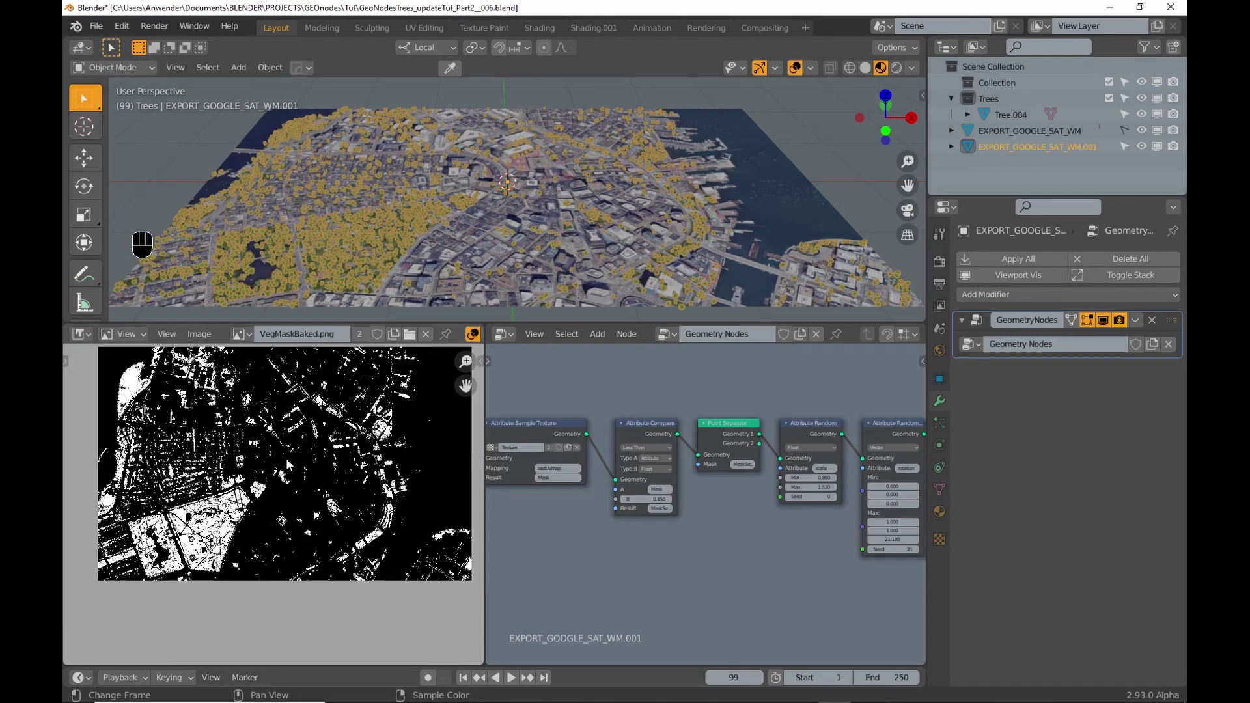
{"action": "scroll", "coordinate": [286, 458], "scroll_direction": "down", "scroll_amount": 2}
- Switch the Image Editor to Paint mode and choose the Fill brush for the Fill tool
{"action": "left_click", "coordinate": [134, 335]}
{"action": "left_click", "coordinate": [130, 373]}
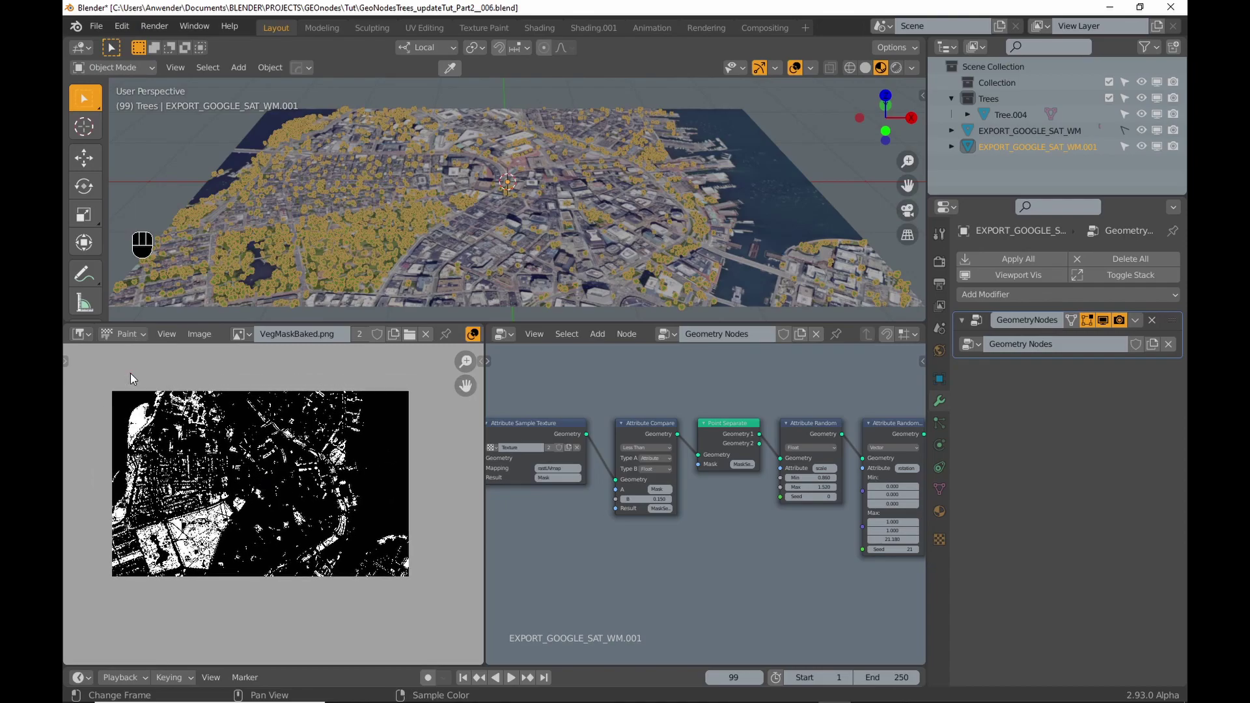
{"action": "key", "text": "t"}
{"action": "key", "text": "n"}
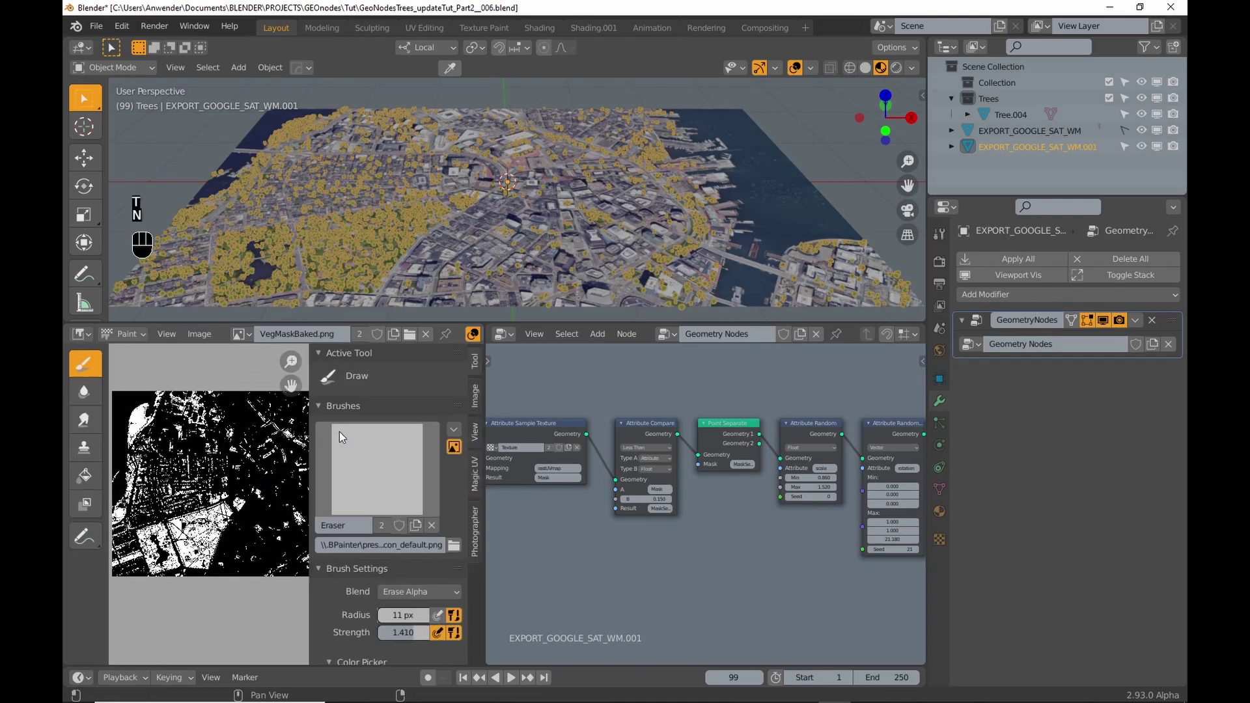
{"action": "left_click", "coordinate": [83, 475]}
{"action": "left_click", "coordinate": [377, 468]}
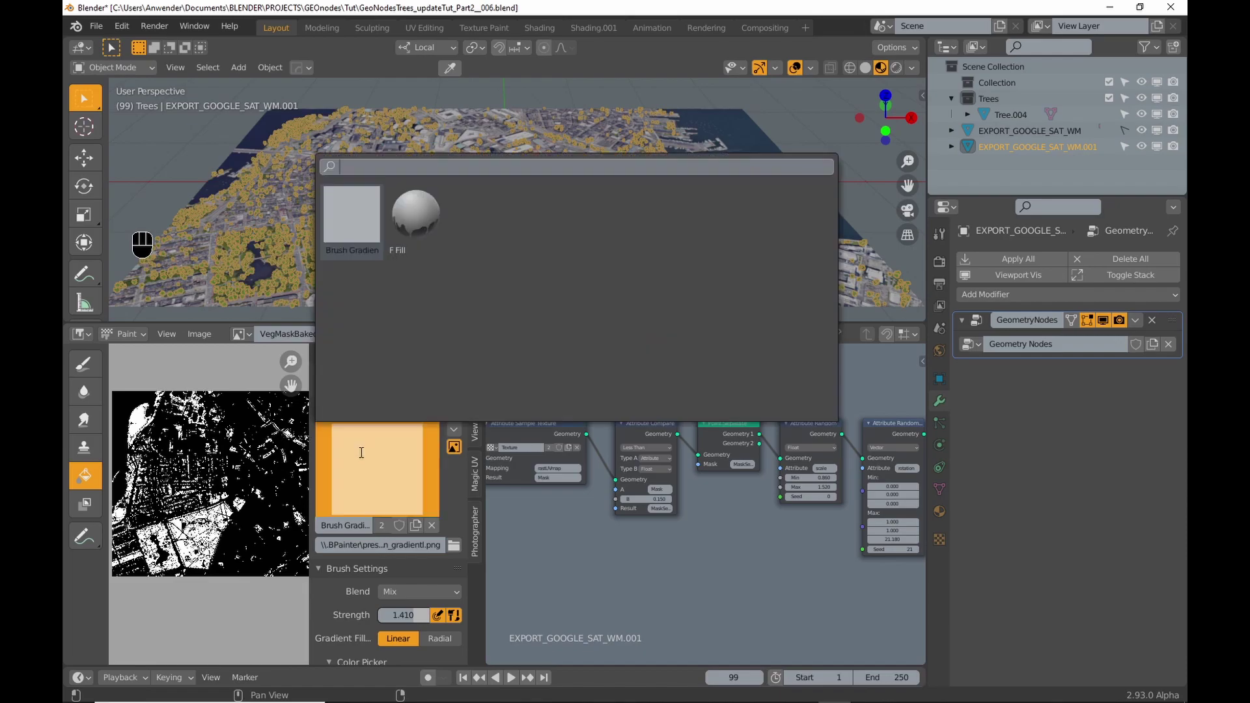
{"action": "left_click", "coordinate": [412, 243]}
- Set the Fill Threshold to 1.000 and fill the entire VegMaskBaked.png image with black
{"action": "scroll", "coordinate": [410, 521], "scroll_direction": "down", "scroll_amount": 3}
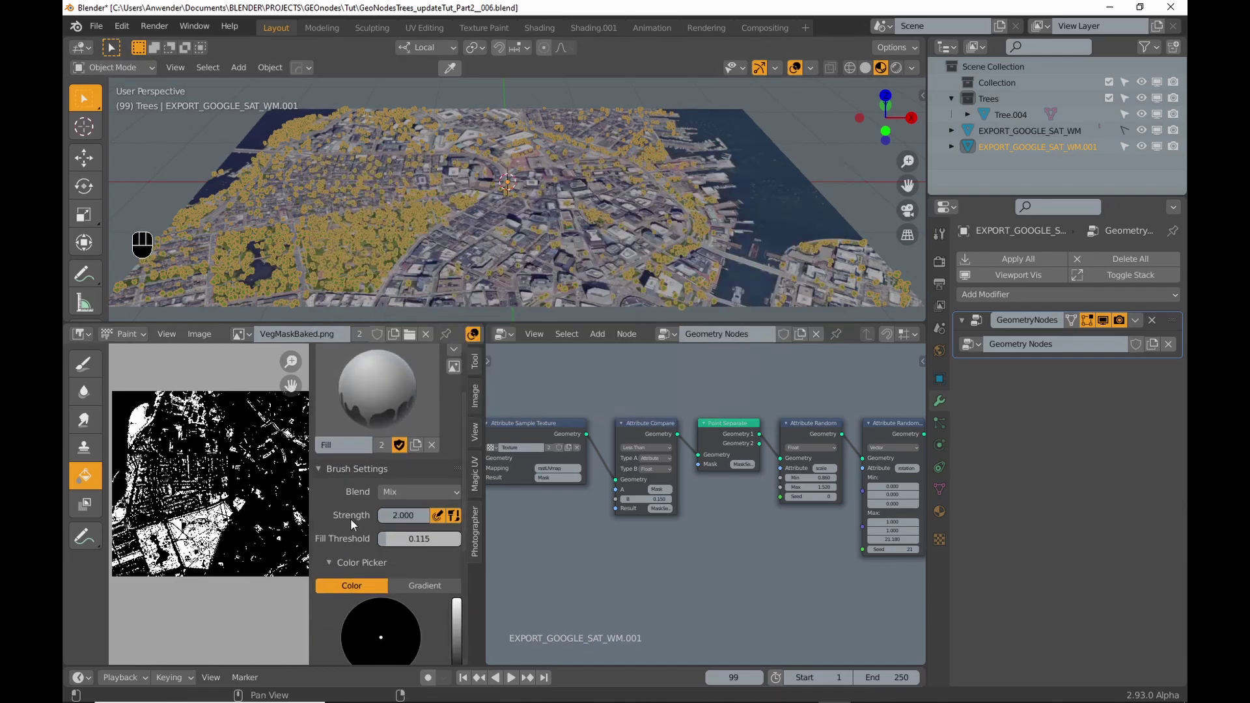
{"action": "scroll", "coordinate": [428, 565], "scroll_direction": "down", "scroll_amount": 3}
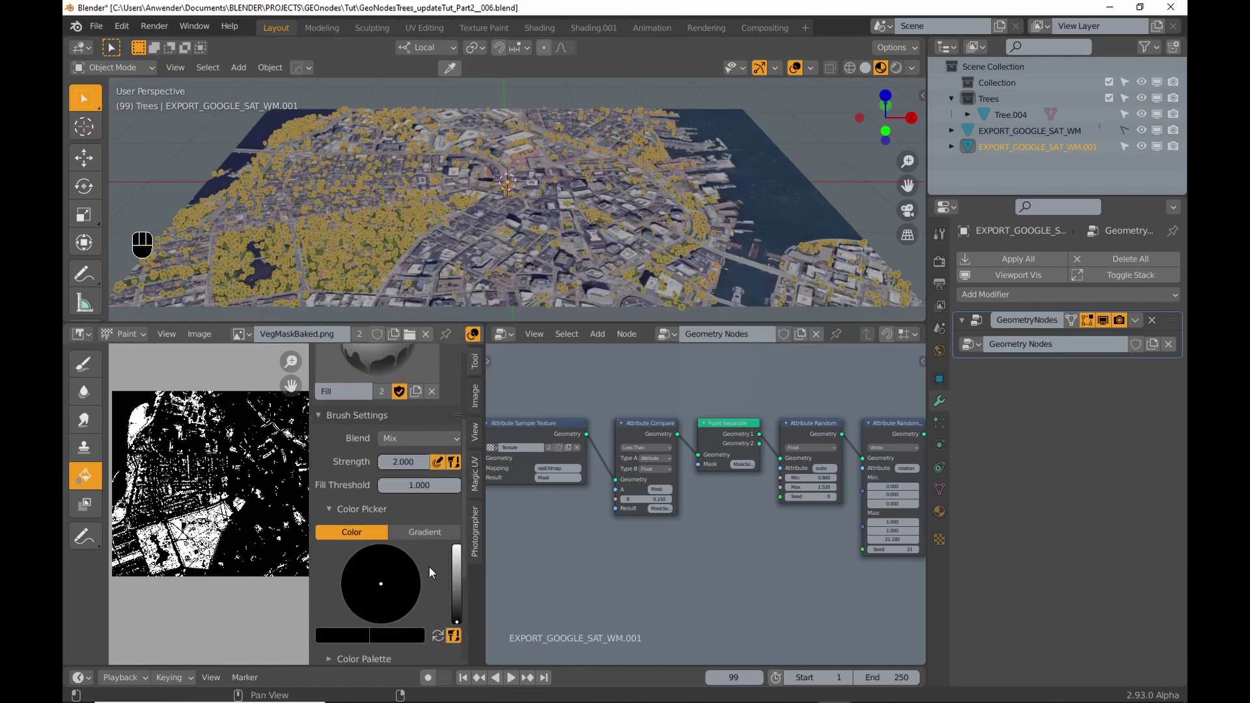
{"action": "key", "text": "n"}
{"action": "left_click", "coordinate": [263, 470]}
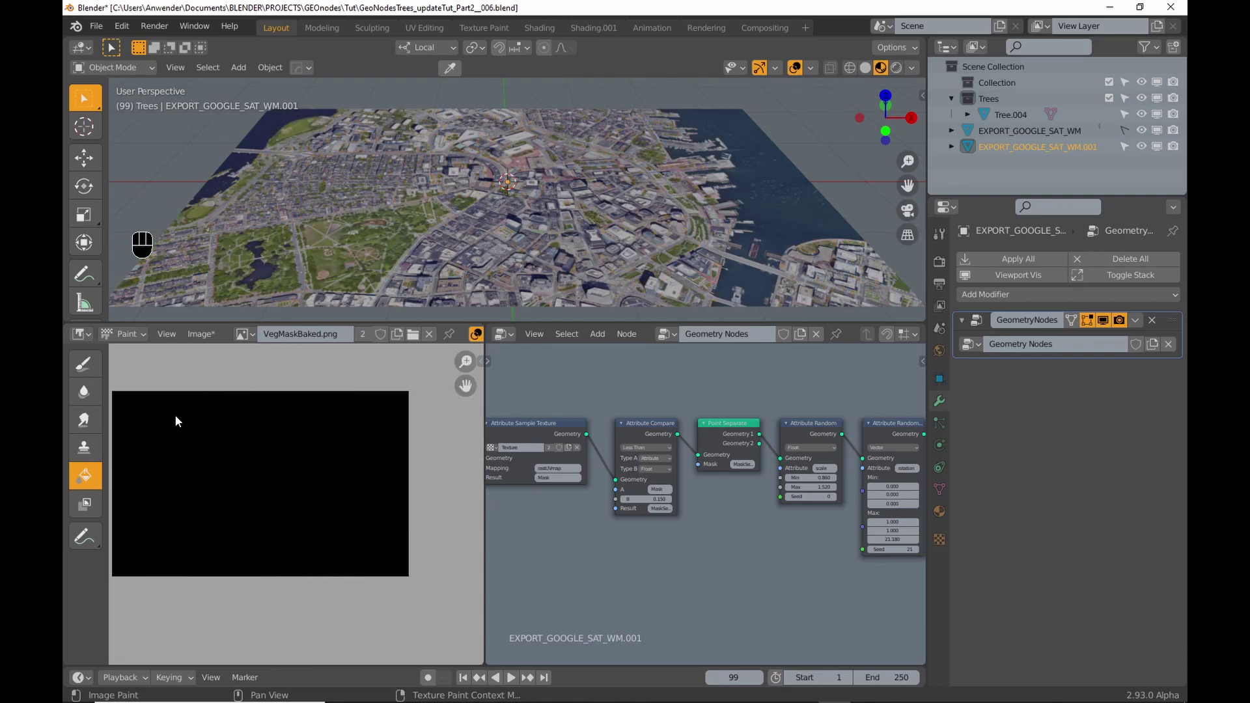
- Activate the Draw tool with the TexDraw brush and set its color to white
{"action": "left_click", "coordinate": [83, 363]}
{"action": "key", "text": "n"}
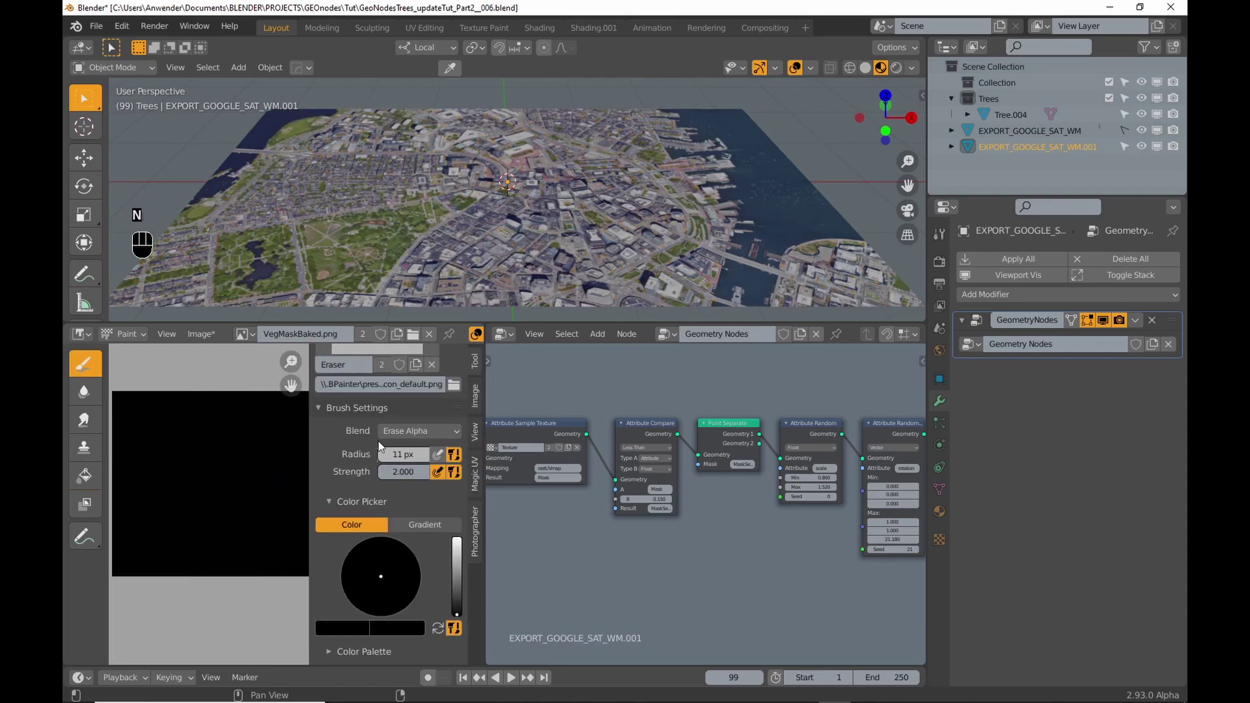
{"action": "scroll", "coordinate": [383, 443], "scroll_direction": "up", "scroll_amount": 3}
{"action": "left_click", "coordinate": [387, 421]}
{"action": "left_click", "coordinate": [407, 161]}
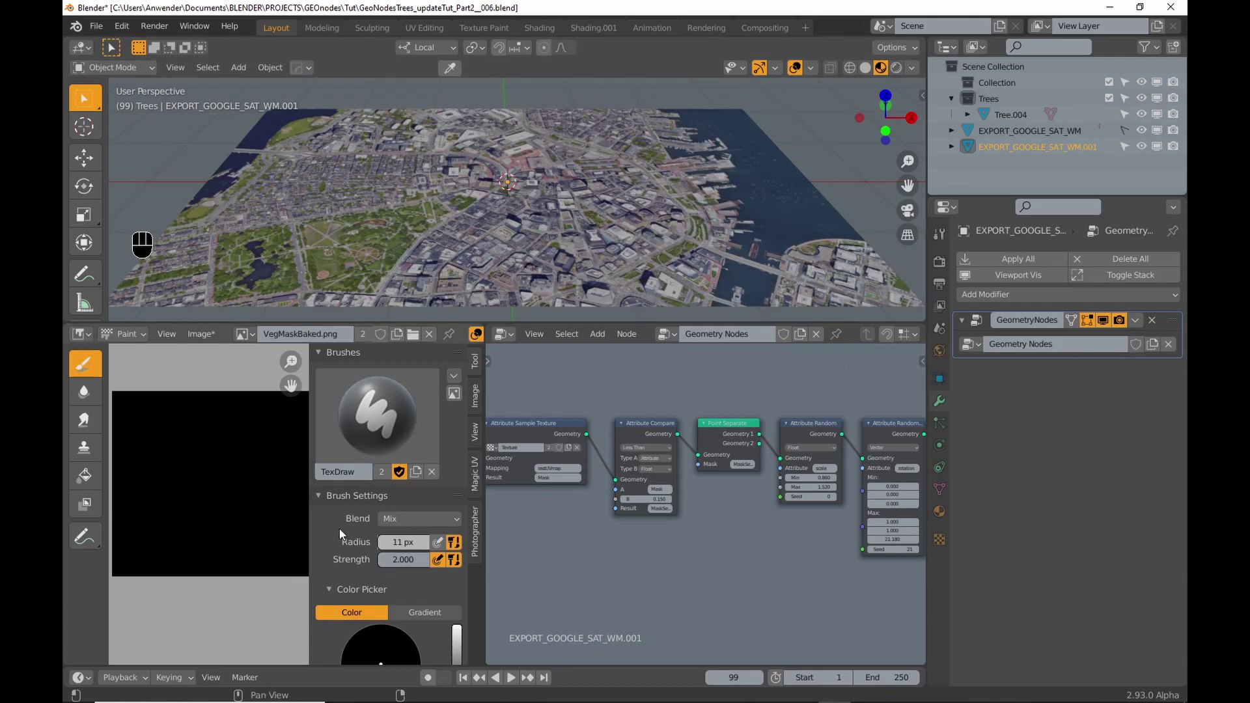
{"action": "scroll", "coordinate": [339, 529], "scroll_direction": "down", "scroll_amount": 5}
{"action": "left_click_drag", "start_coordinate": [456, 568], "coordinate": [456, 493]}
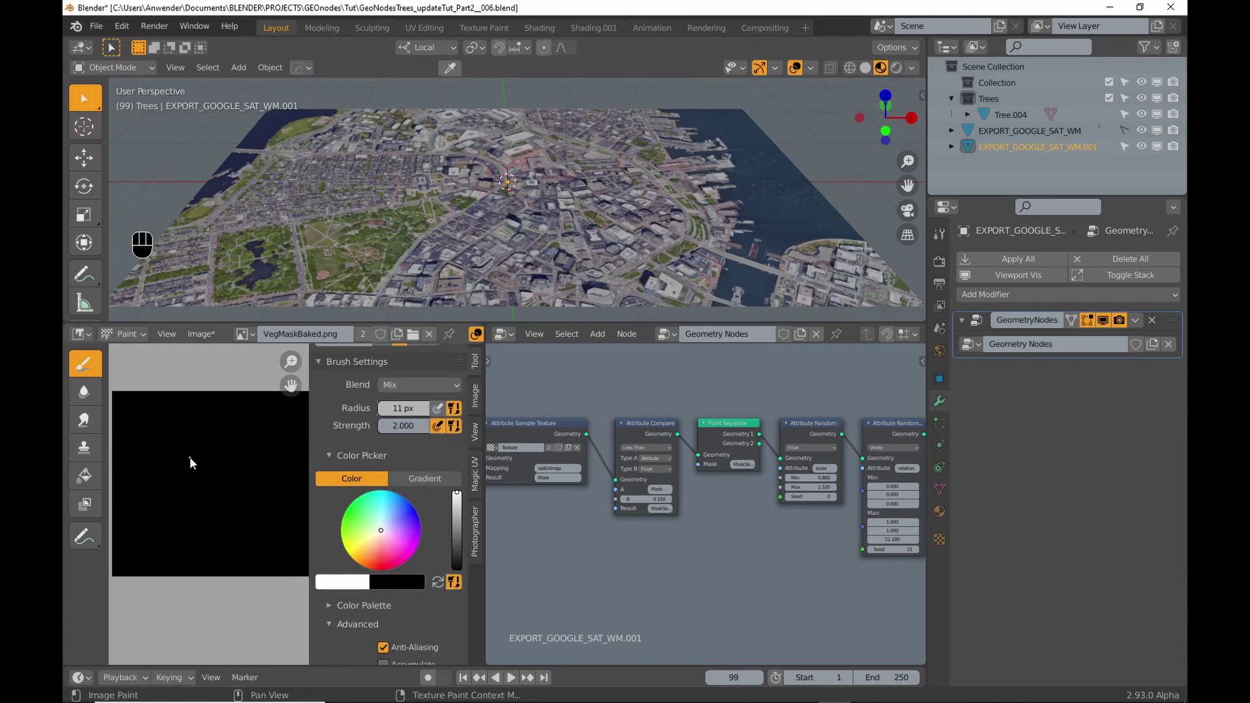
- Adjust the brush radius and paint a white smiley face with outline, eyes and mouth on the black mask image
{"action": "key", "text": "n"}
{"action": "key", "text": "f"}
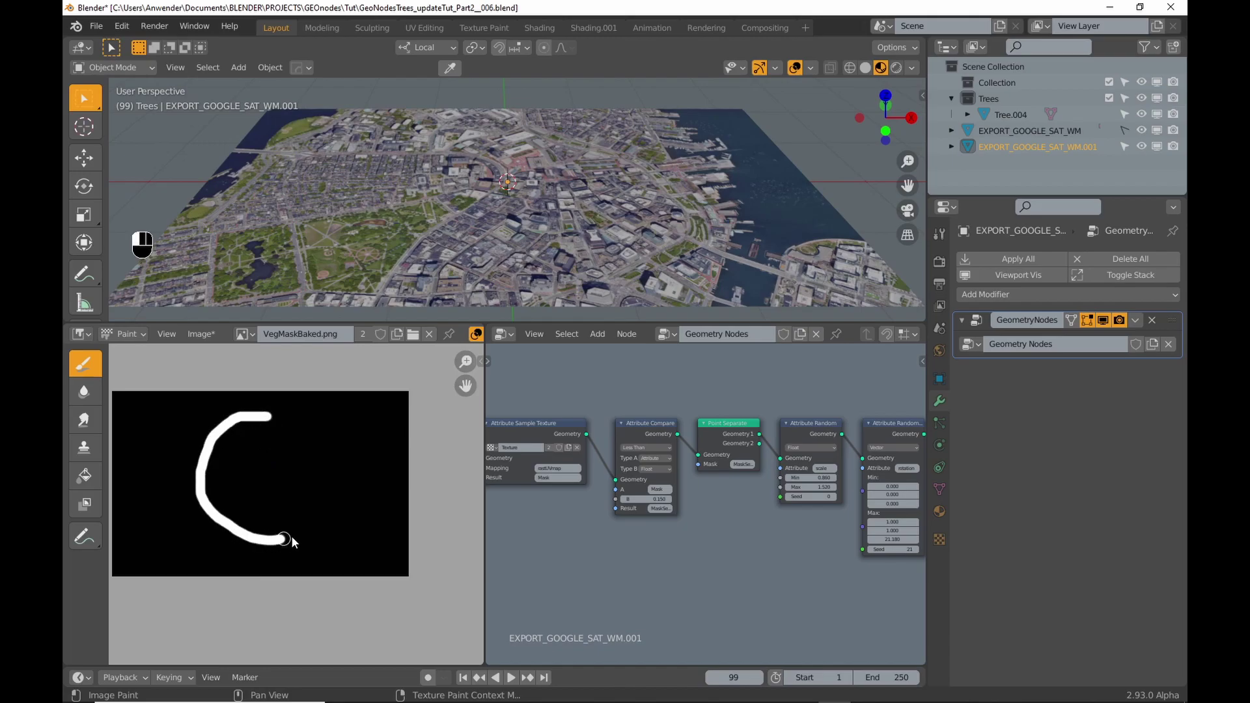
{"action": "left_click_drag", "start_coordinate": [259, 416], "coordinate": [268, 412]}
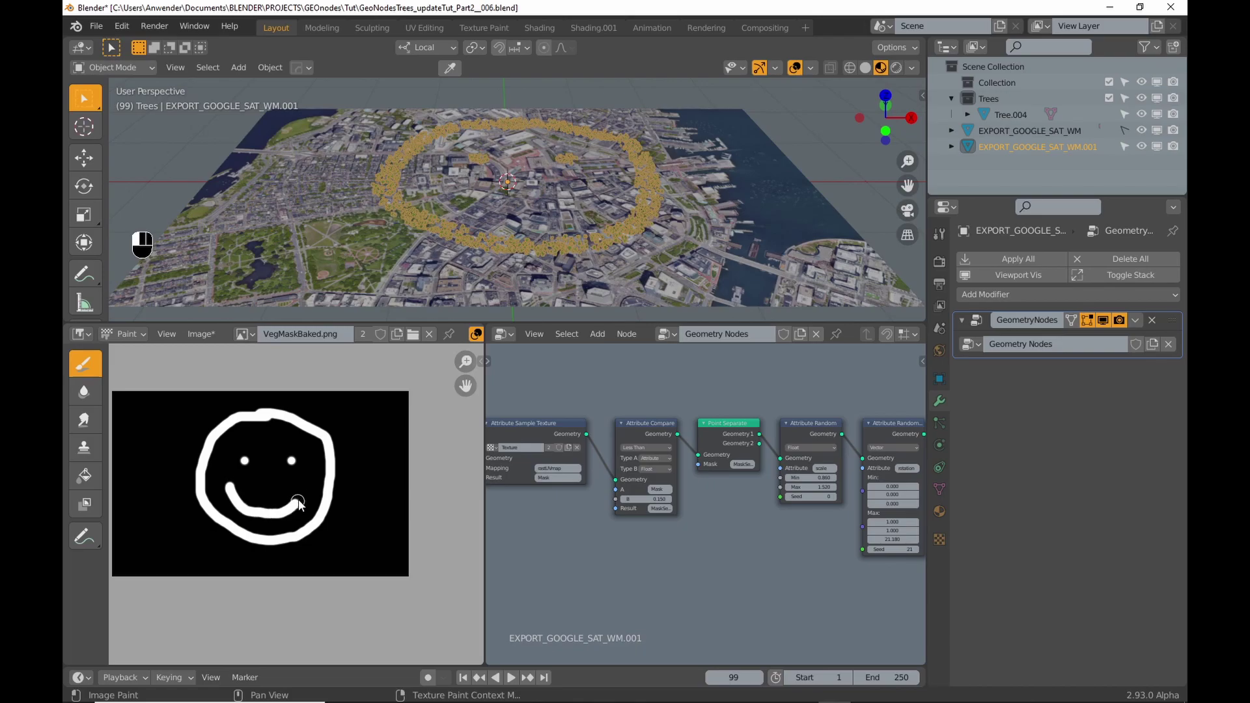
{"action": "left_click_drag", "start_coordinate": [298, 502], "coordinate": [309, 481]}
{"action": "scroll", "coordinate": [567, 184], "scroll_direction": "down", "scroll_amount": 4}
{"action": "key", "text": "KP_7"}
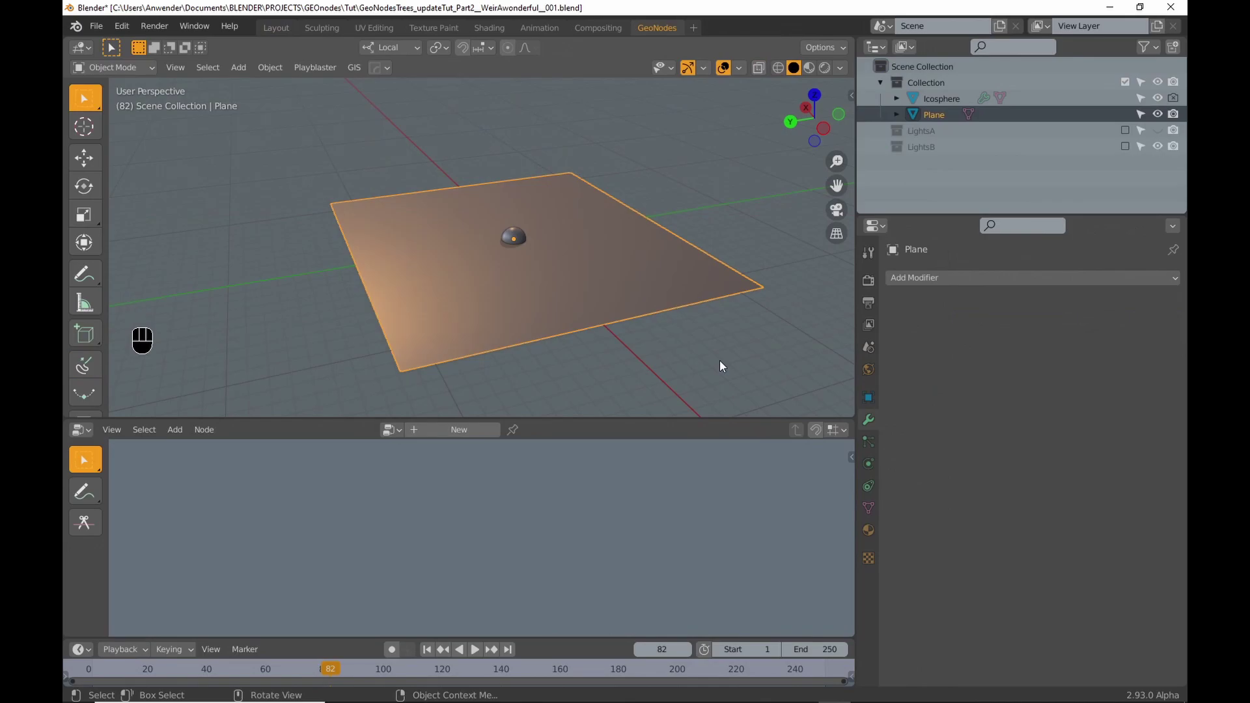
- Create a new Geometry Nodes tree on the Plane object in the scene with the icosphere
{"action": "left_click", "coordinate": [513, 238]}
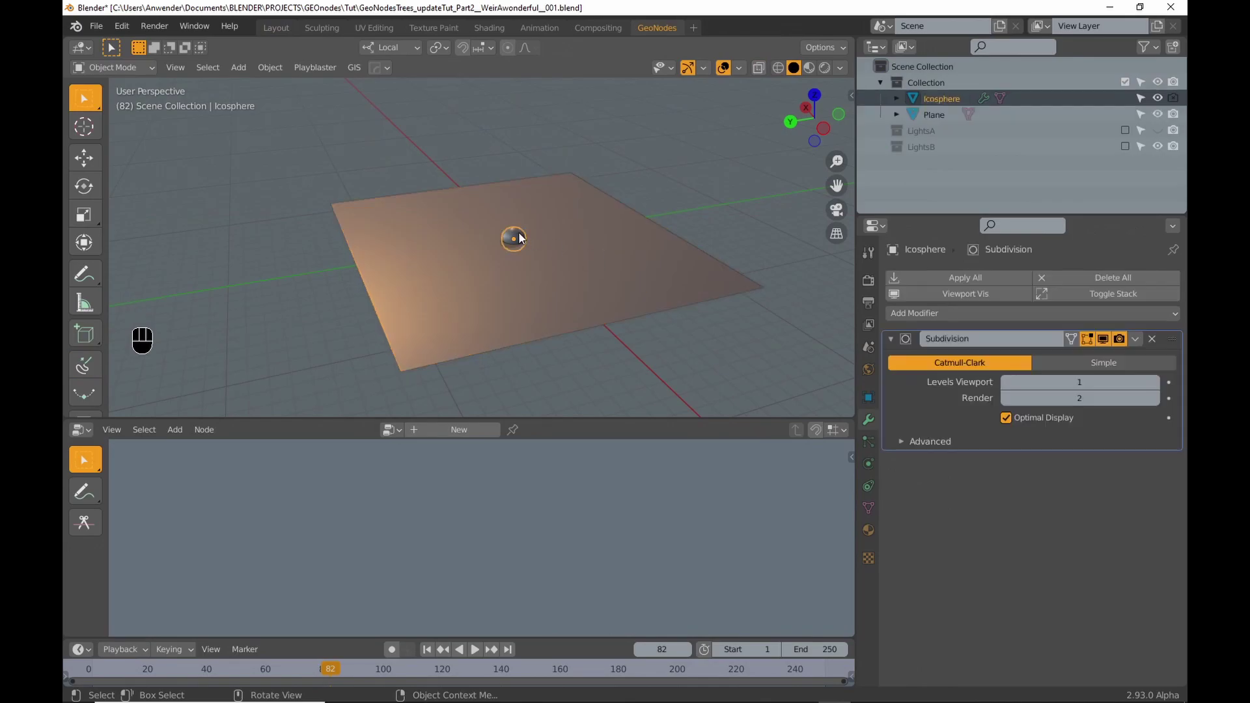
{"action": "left_click", "coordinate": [612, 308]}
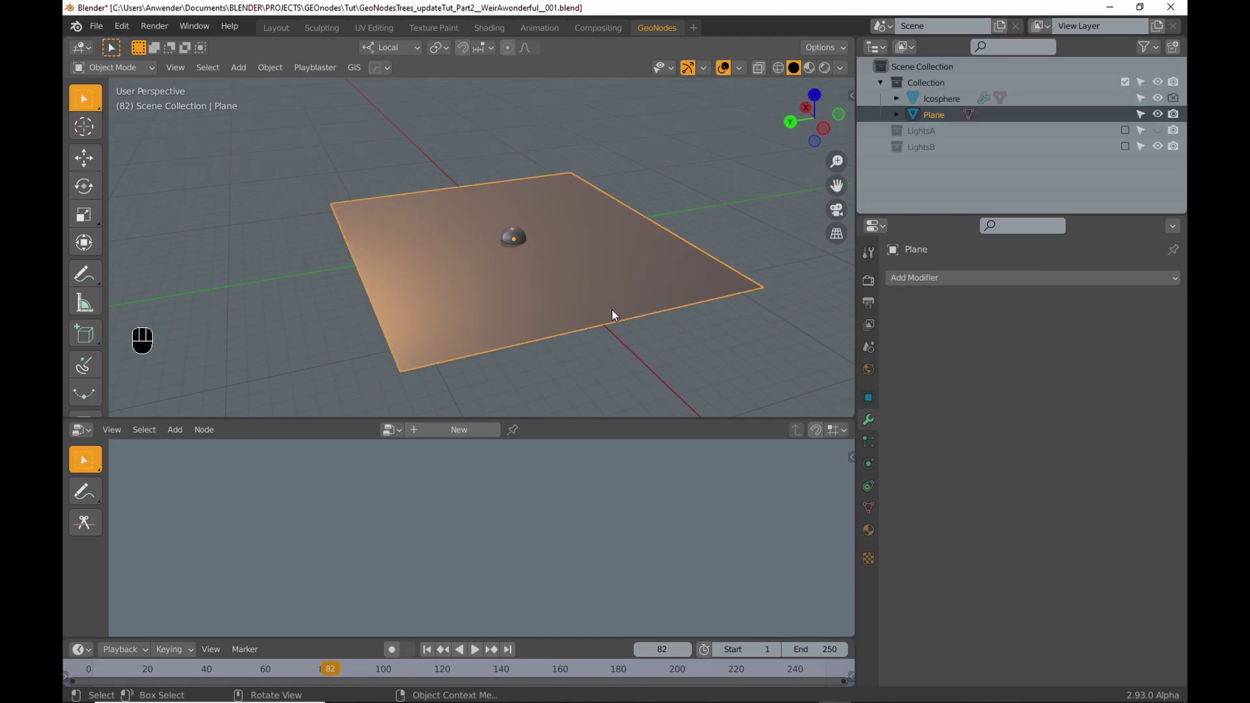
{"action": "left_click", "coordinate": [461, 429]}
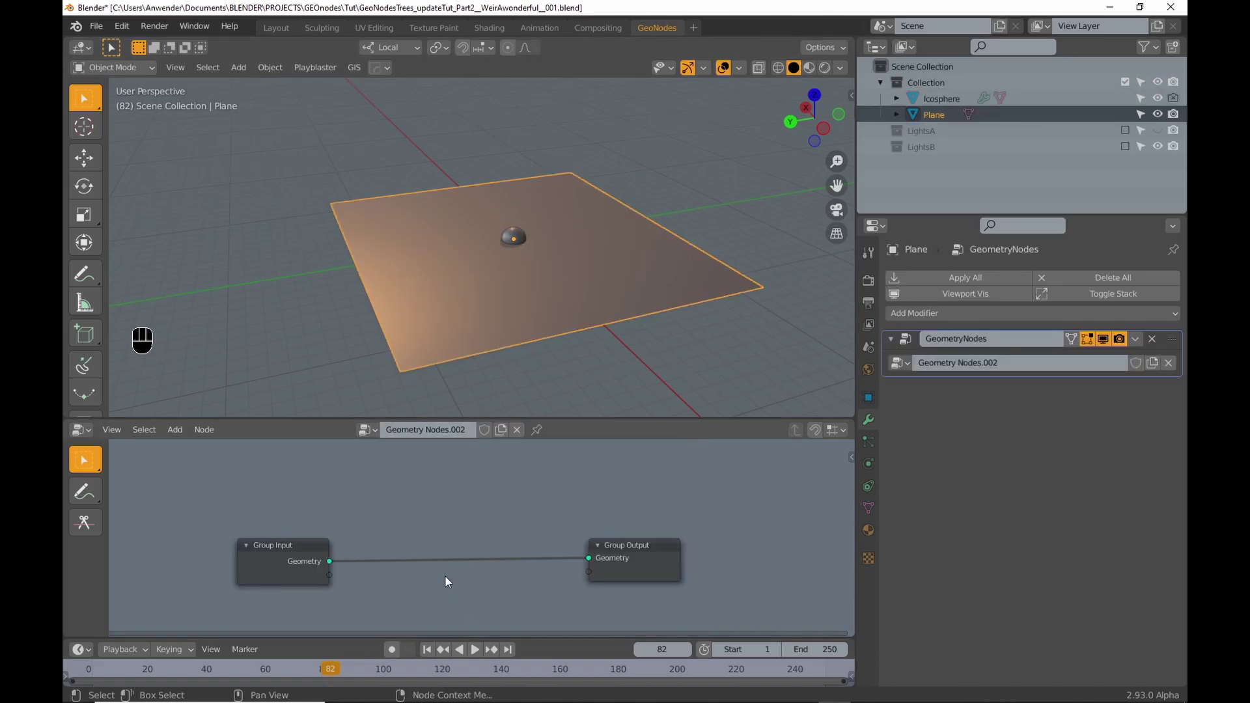
- Enlarge the node editor area and insert a Point Distribute node between Group Input and Group Output
{"action": "left_click_drag", "start_coordinate": [587, 420], "coordinate": [651, 270]}
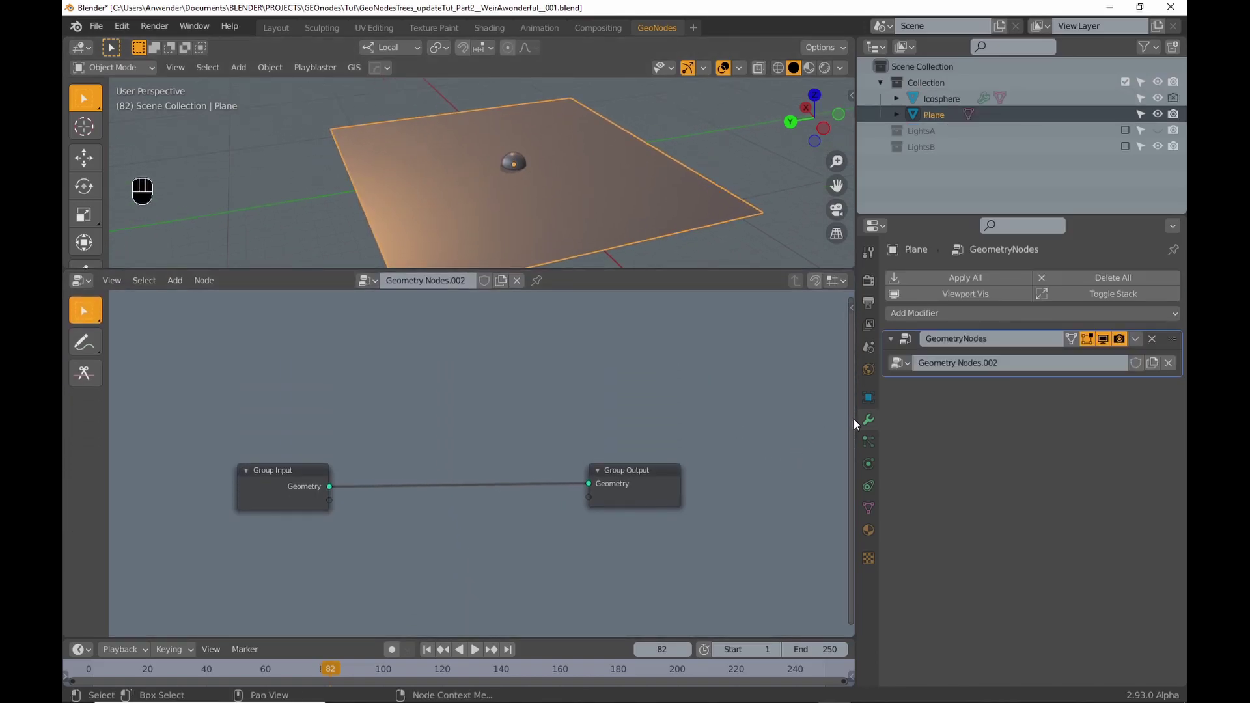
{"action": "left_click_drag", "start_coordinate": [854, 420], "coordinate": [1019, 423]}
{"action": "left_click", "coordinate": [175, 280]}
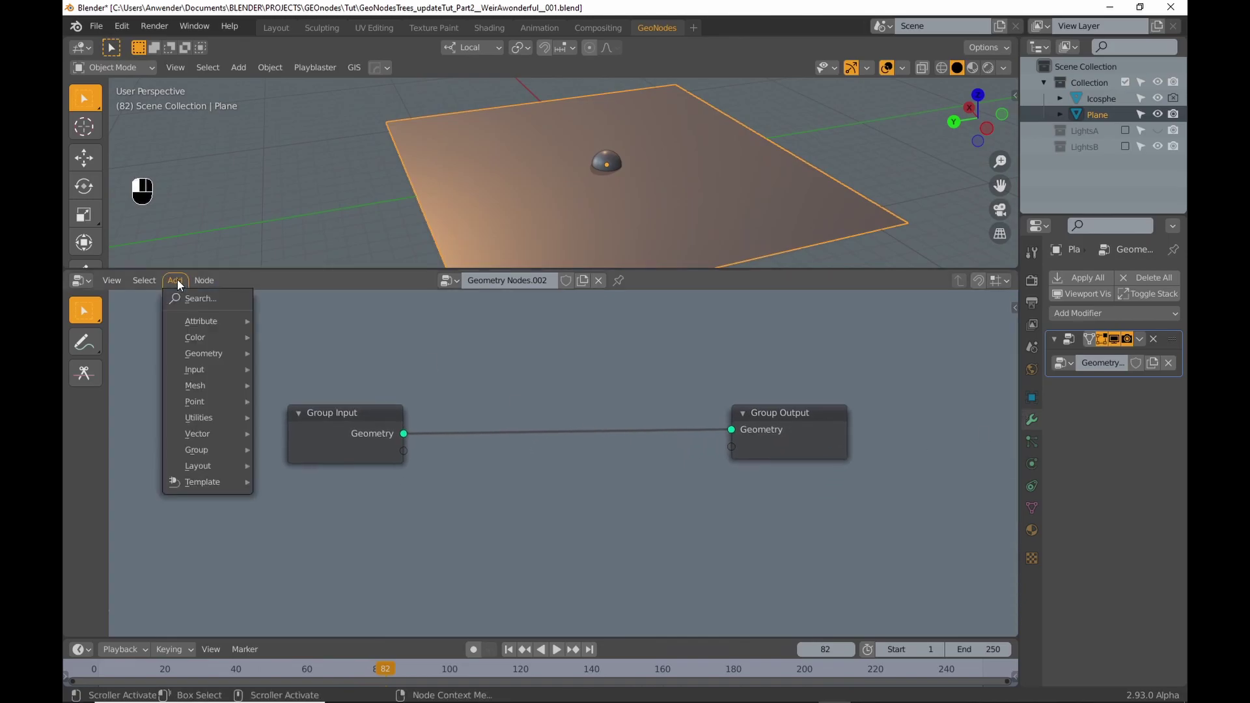
{"action": "mouse_move", "coordinate": [200, 402]}
{"action": "left_click", "coordinate": [332, 419]}
{"action": "left_click", "coordinate": [526, 469]}
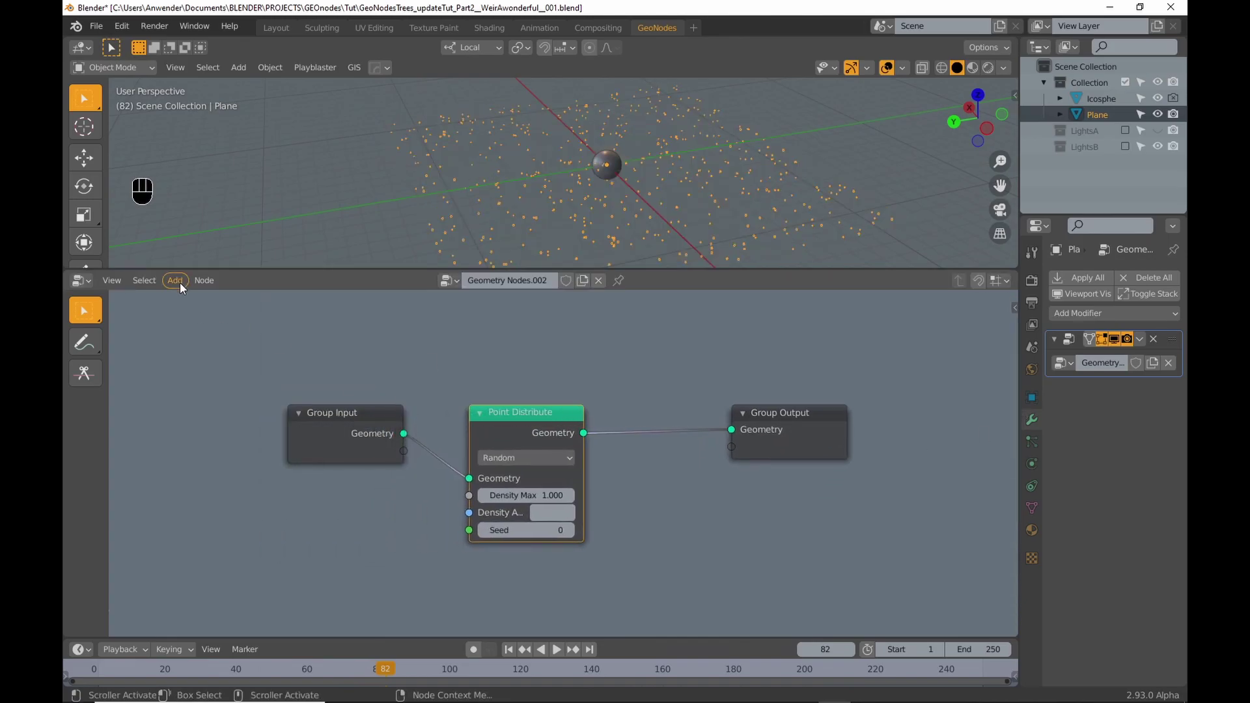
- Insert a Point Instance node after Point Distribute and set its object to Icosphere
{"action": "left_click", "coordinate": [178, 281]}
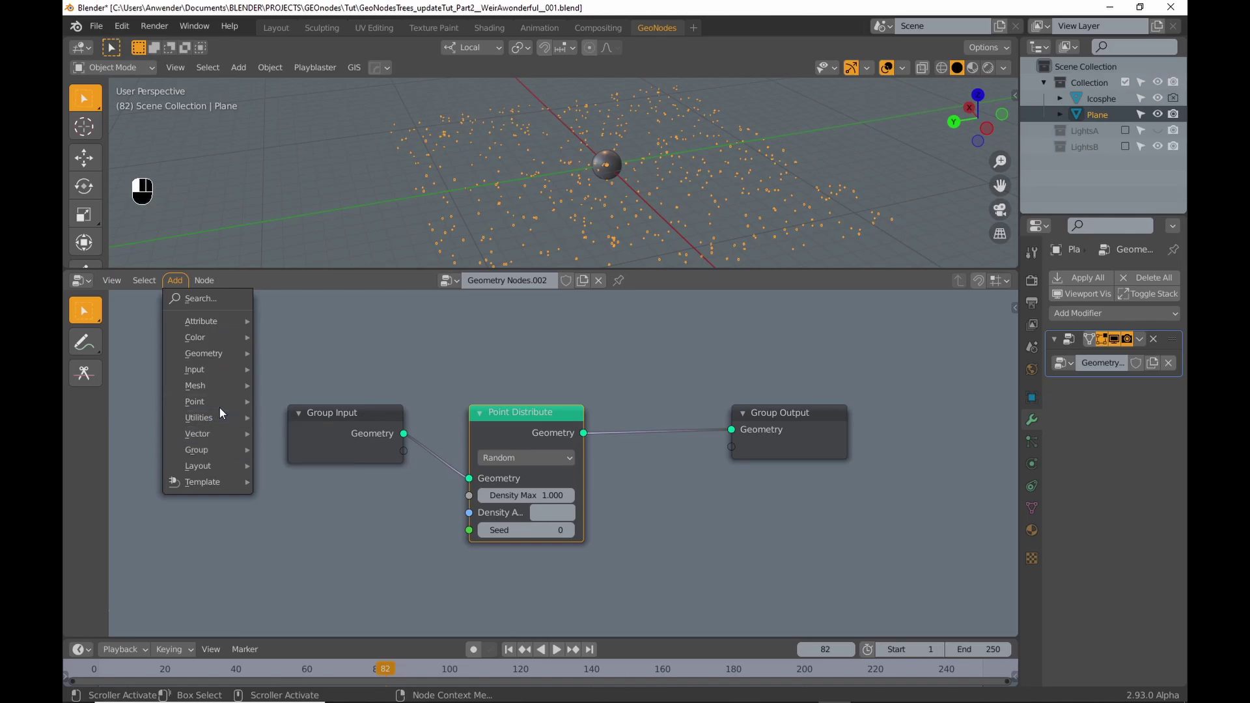
{"action": "mouse_move", "coordinate": [219, 404]}
{"action": "left_click", "coordinate": [312, 429]}
{"action": "left_click", "coordinate": [663, 466]}
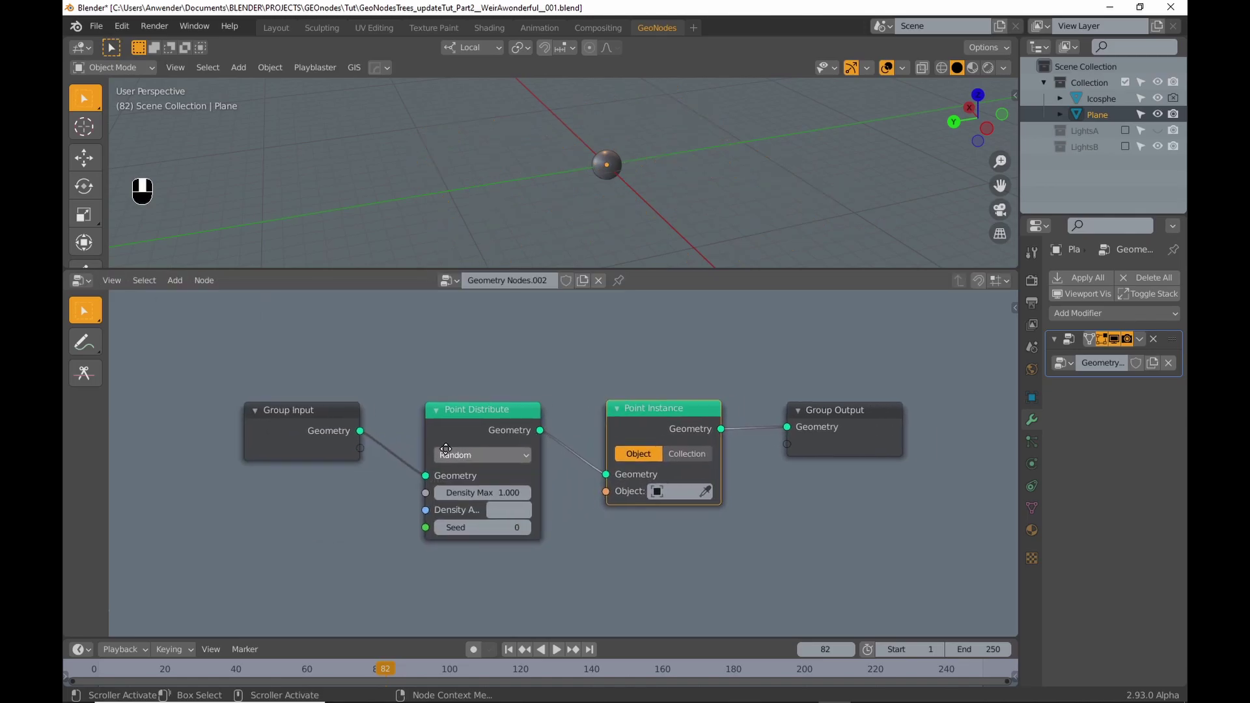
{"action": "middle_click_drag", "start_coordinate": [445, 448], "coordinate": [421, 448]}
{"action": "left_click", "coordinate": [651, 493]}
{"action": "type", "text": "ic"}
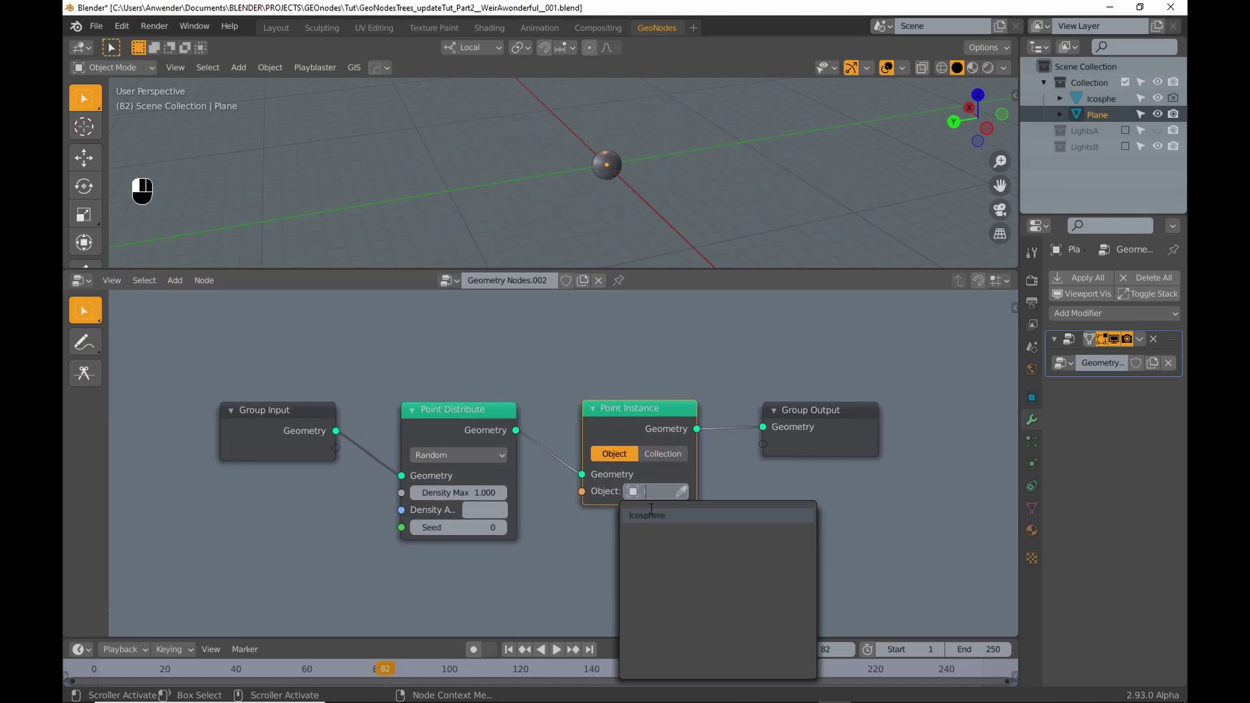
{"action": "left_click", "coordinate": [651, 512]}
- Spread the nodes apart to open a wide gap between Point Distribute and Point Instance
{"action": "scroll", "coordinate": [596, 529], "scroll_direction": "down", "scroll_amount": 2}
{"action": "left_click_drag", "start_coordinate": [382, 428], "coordinate": [326, 430]}
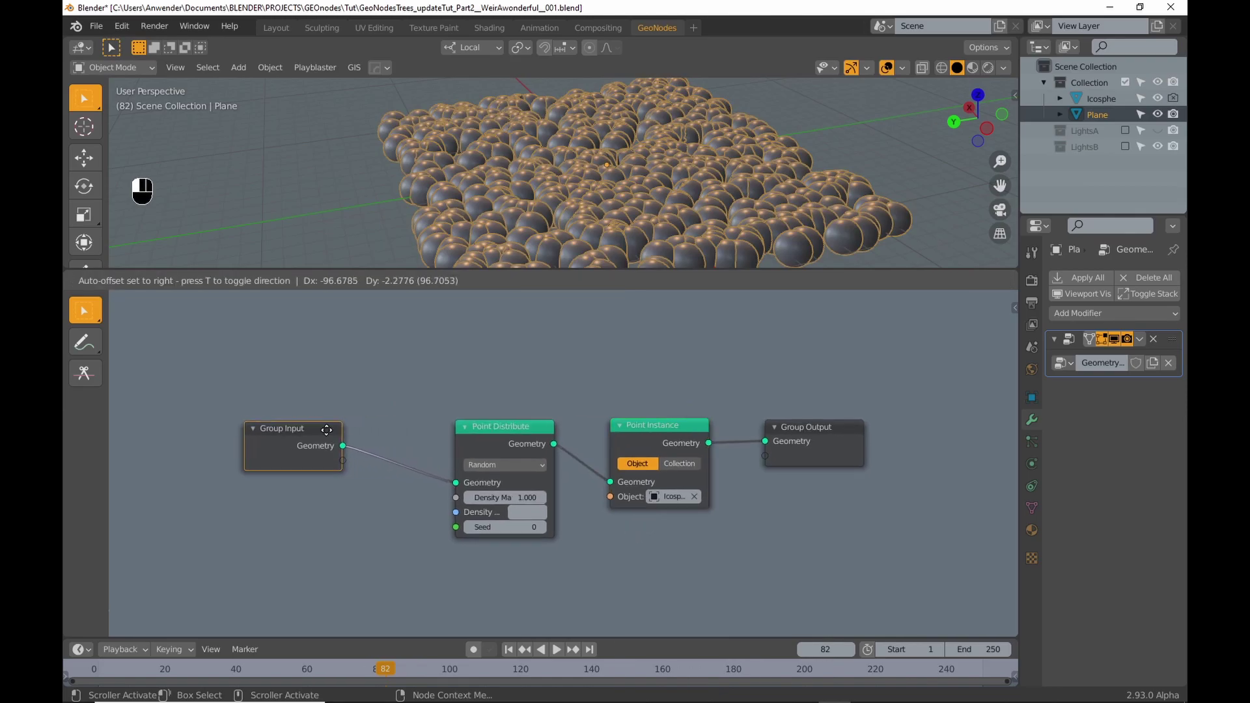
{"action": "left_click_drag", "start_coordinate": [517, 427], "coordinate": [421, 433]}
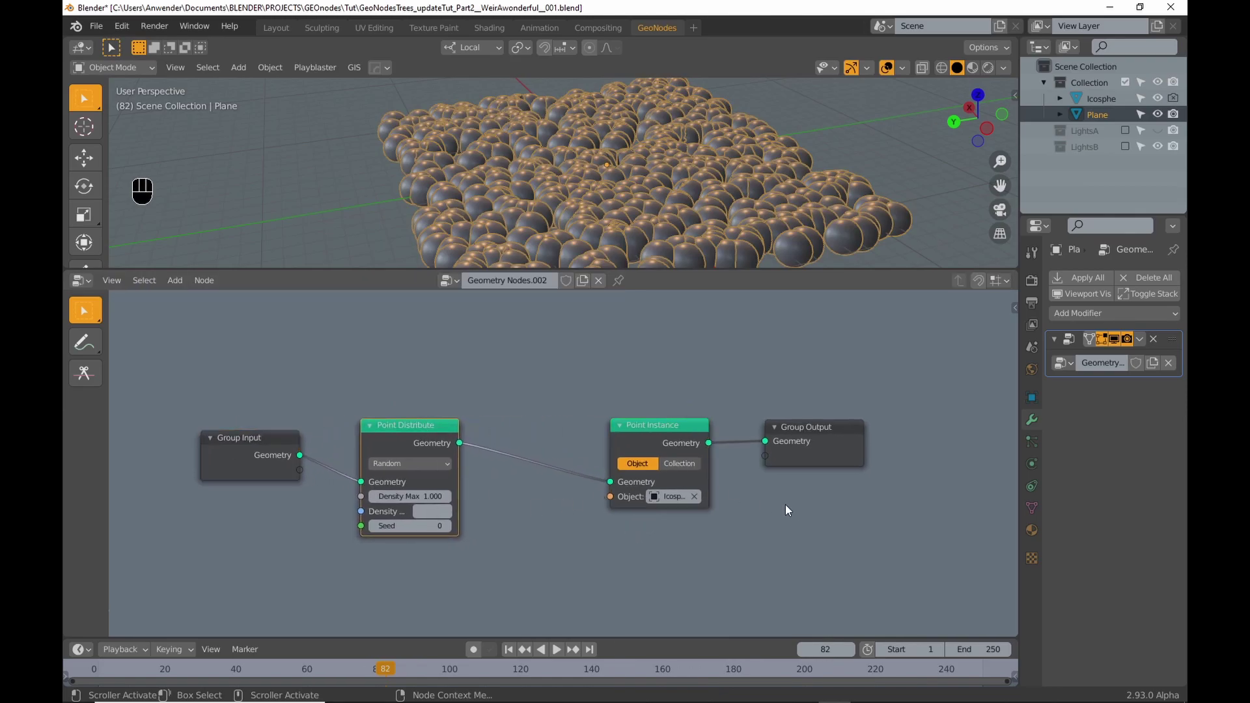
{"action": "scroll", "coordinate": [785, 506], "scroll_direction": "down", "scroll_amount": 1}
{"action": "middle_click_drag", "start_coordinate": [785, 505], "coordinate": [612, 508]}
{"action": "left_click_drag", "start_coordinate": [612, 508], "coordinate": [653, 440]}
{"action": "middle_click_drag", "start_coordinate": [420, 474], "coordinate": [481, 462]}
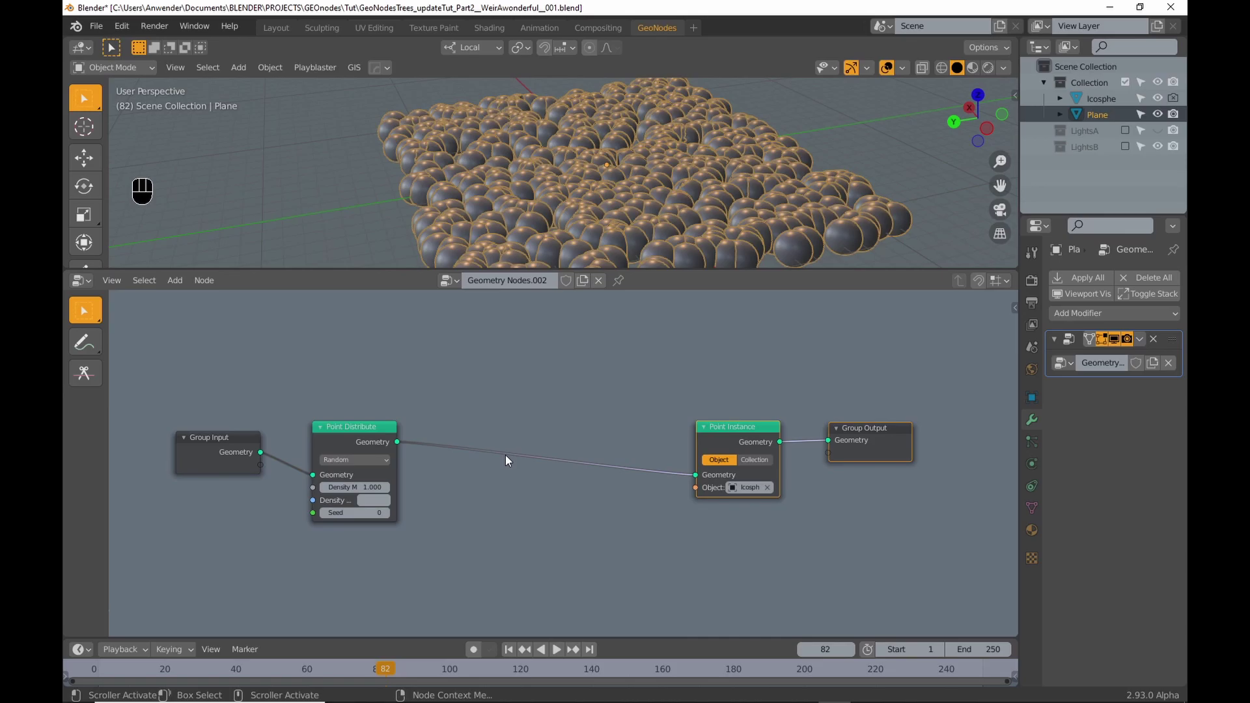
- Insert an Attribute Randomize node between Point Distribute and Point Instance
{"action": "left_click", "coordinate": [181, 282]}
{"action": "mouse_move", "coordinate": [190, 318]}
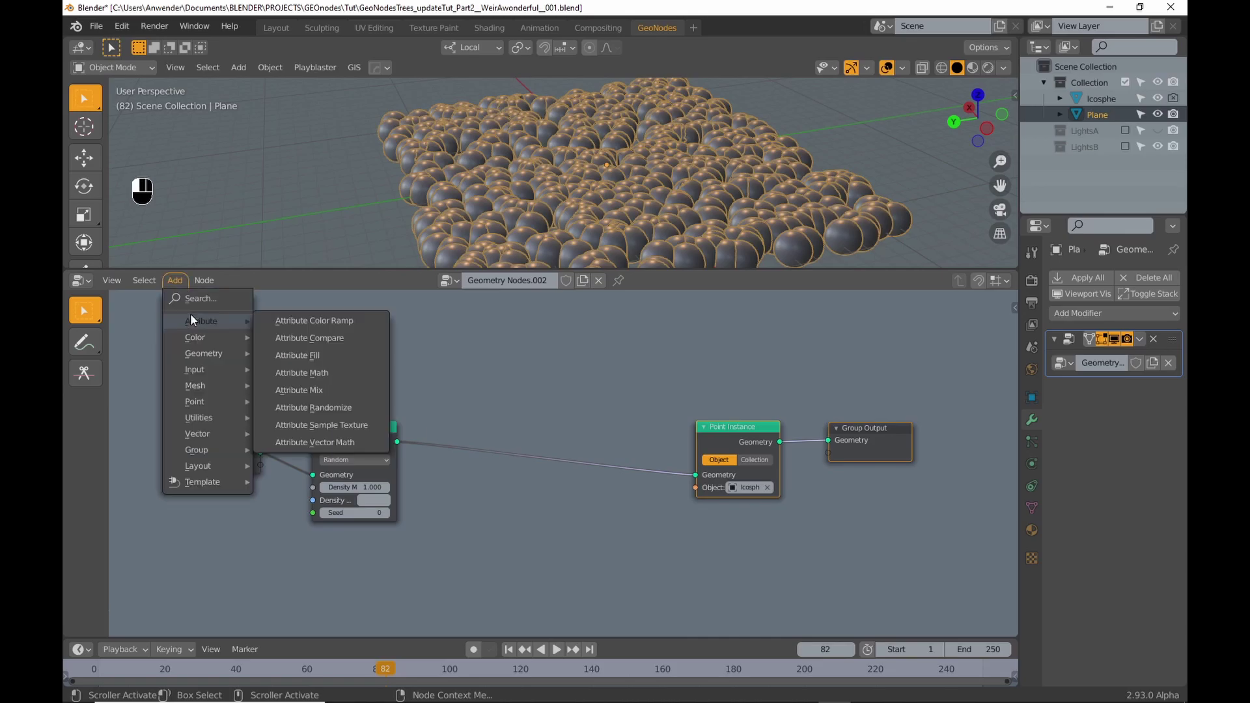
{"action": "left_click", "coordinate": [312, 407]}
{"action": "left_click", "coordinate": [420, 444]}
{"action": "scroll", "coordinate": [419, 443], "scroll_direction": "up", "scroll_amount": 2}
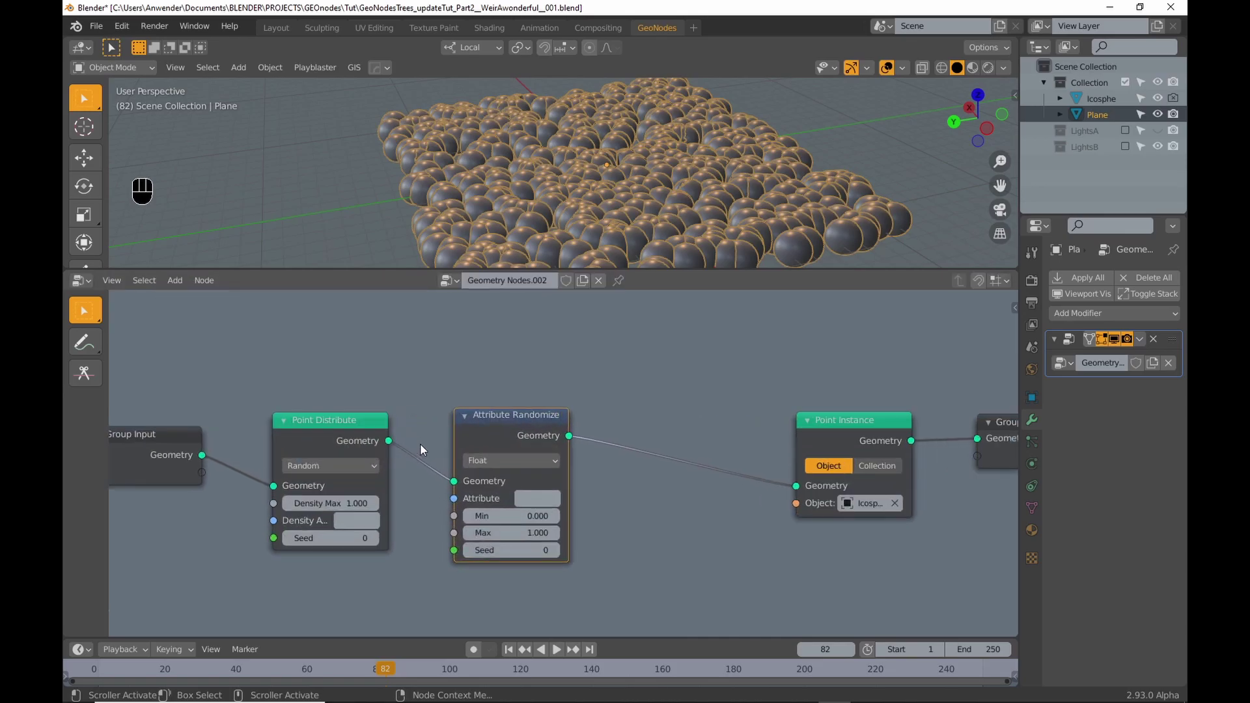
- Set the Attribute Randomize node to the scale attribute with Min 0.290 and Max 0.360
{"action": "left_click", "coordinate": [550, 503]}
{"action": "type", "text": "scale"}
{"action": "key", "text": "Return"}
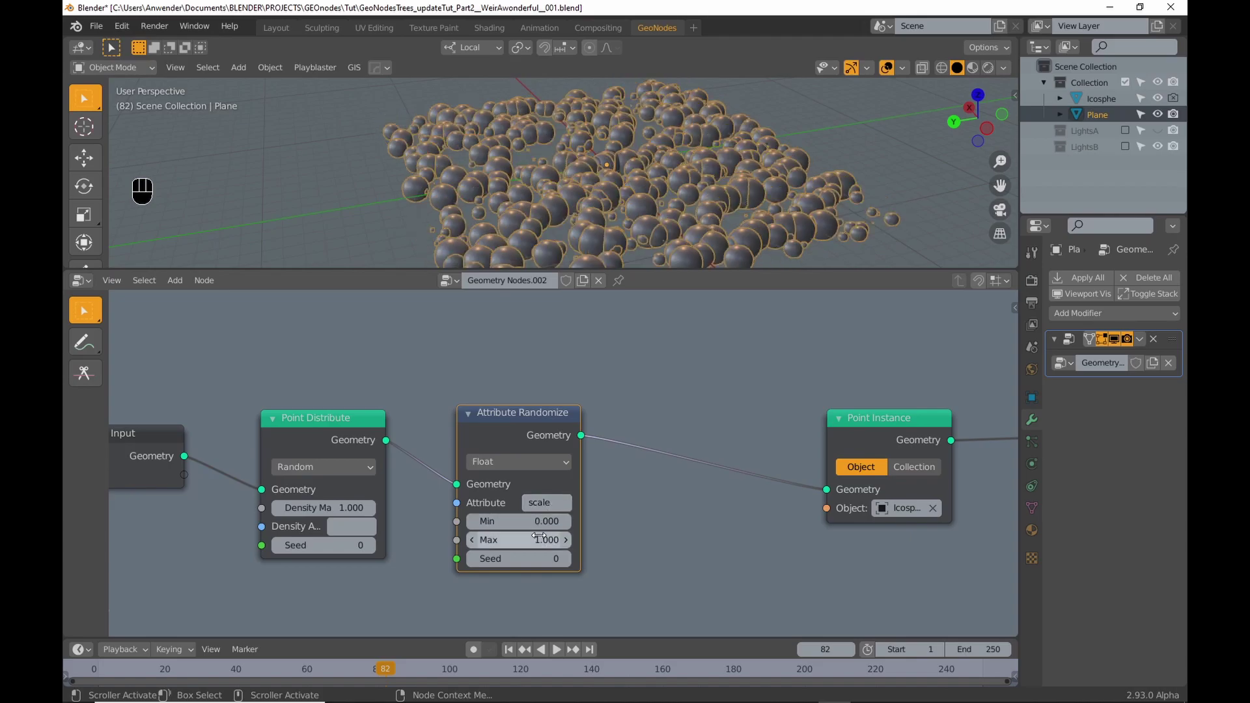
{"action": "left_click_drag", "start_coordinate": [536, 521], "coordinate": [485, 540], "text": "shift"}
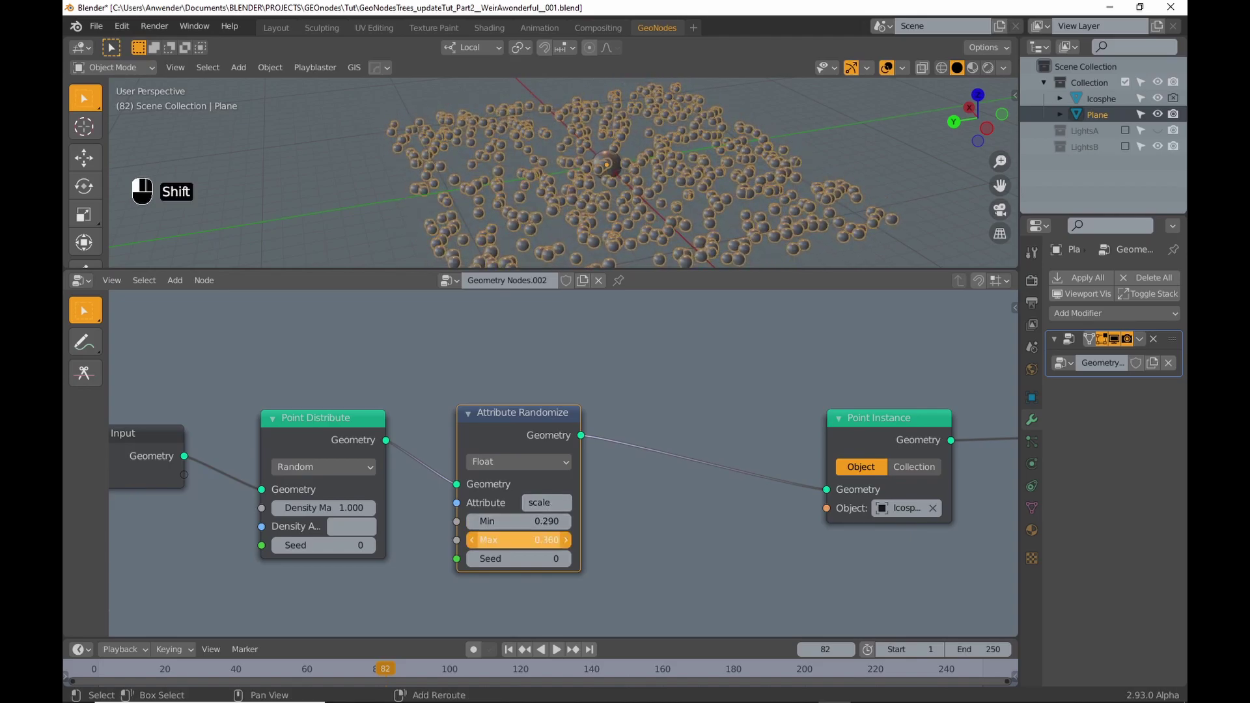
- Move the Point Instance and Group Output nodes farther away from Attribute Randomize
{"action": "scroll", "coordinate": [717, 472], "scroll_direction": "down", "scroll_amount": 2}
{"action": "middle_click_drag", "start_coordinate": [716, 471], "coordinate": [573, 453]}
{"action": "scroll", "coordinate": [573, 453], "scroll_direction": "down", "scroll_amount": 2}
{"action": "left_click_drag", "start_coordinate": [856, 494], "coordinate": [654, 431]}
{"action": "left_click_drag", "start_coordinate": [642, 433], "coordinate": [718, 419]}
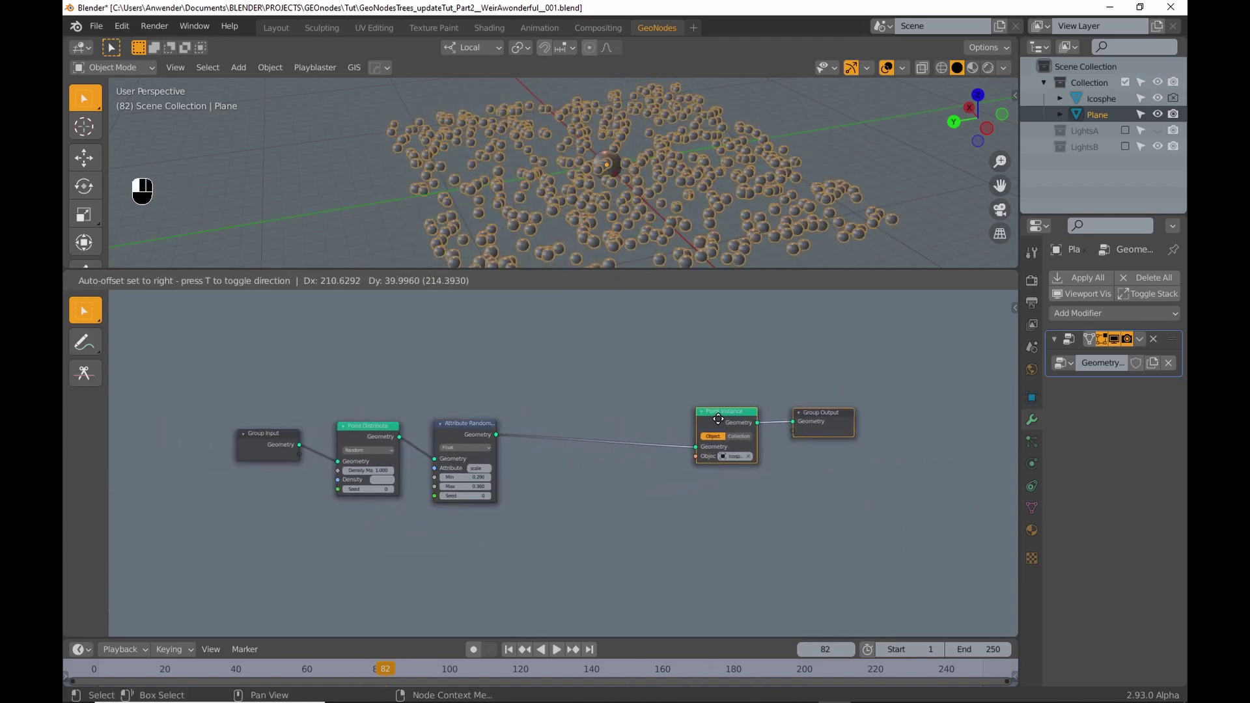
- Insert an Attribute Sample Texture node between Attribute Randomize and Point Instance
{"action": "key", "text": "shift+a"}
{"action": "mouse_move", "coordinate": [189, 323]}
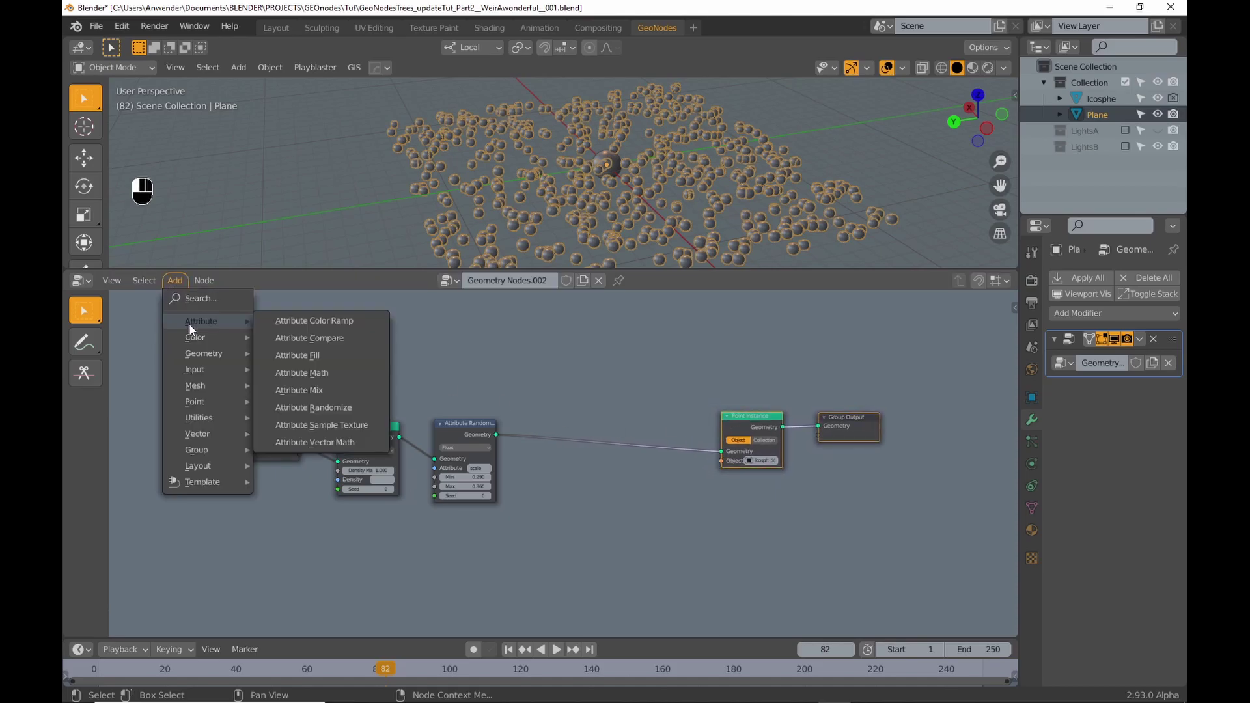
{"action": "left_click", "coordinate": [342, 419]}
{"action": "left_click", "coordinate": [516, 427]}
{"action": "middle_click_drag", "start_coordinate": [525, 399], "coordinate": [441, 387]}
{"action": "left_click_drag", "start_coordinate": [865, 494], "coordinate": [771, 423]}
{"action": "scroll", "coordinate": [582, 461], "scroll_direction": "up", "scroll_amount": 3}
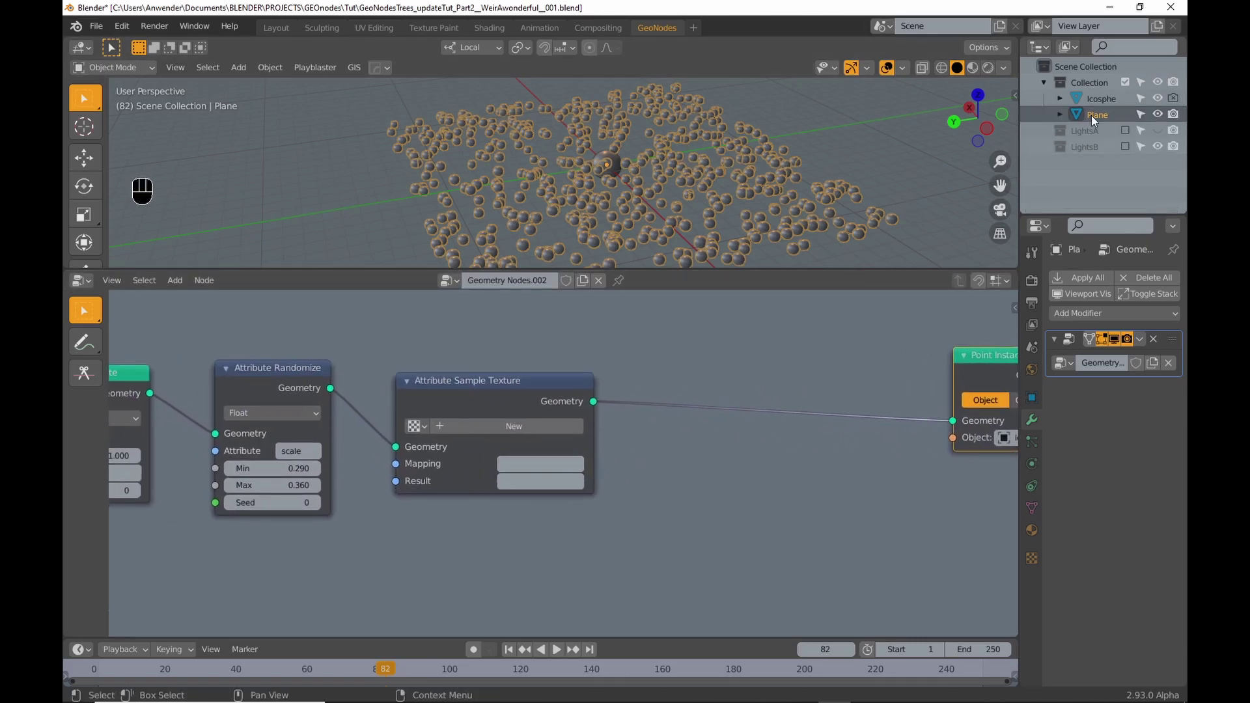
- Copy the plane's UV map name into the Attribute Sample Texture mapping as UVMap and name the result Mask
{"action": "left_click", "coordinate": [1032, 508]}
{"action": "double_click", "coordinate": [1086, 516]}
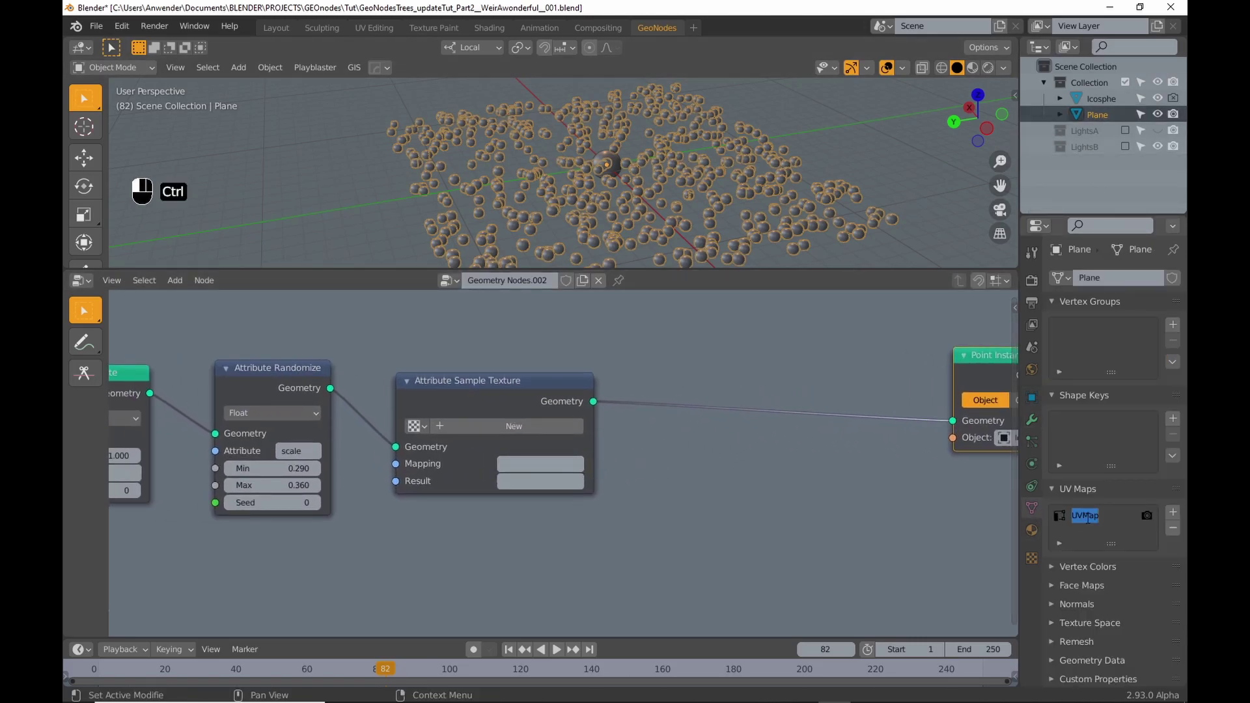
{"action": "key", "text": "ctrl+c"}
{"action": "key", "text": "Return"}
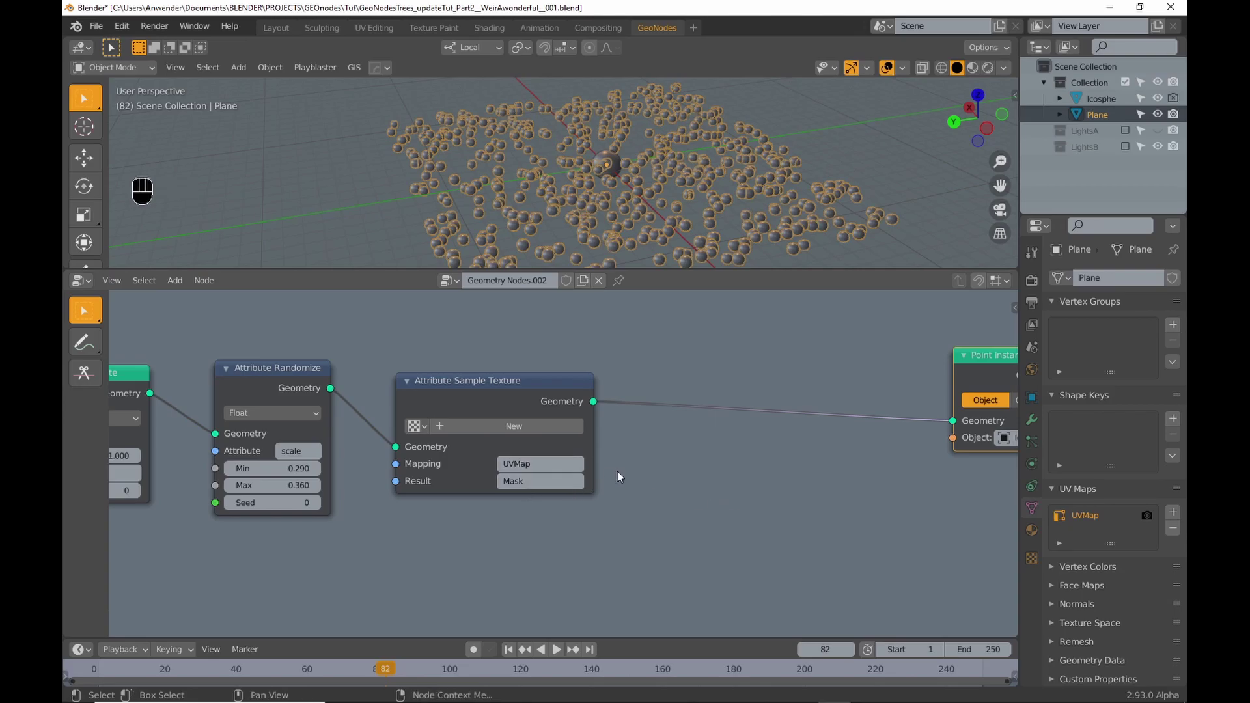
- Create a new texture of type Clouds and set its size to 0.62
{"action": "middle_click_drag", "start_coordinate": [698, 483], "coordinate": [643, 466]}
{"action": "left_click", "coordinate": [1031, 557]}
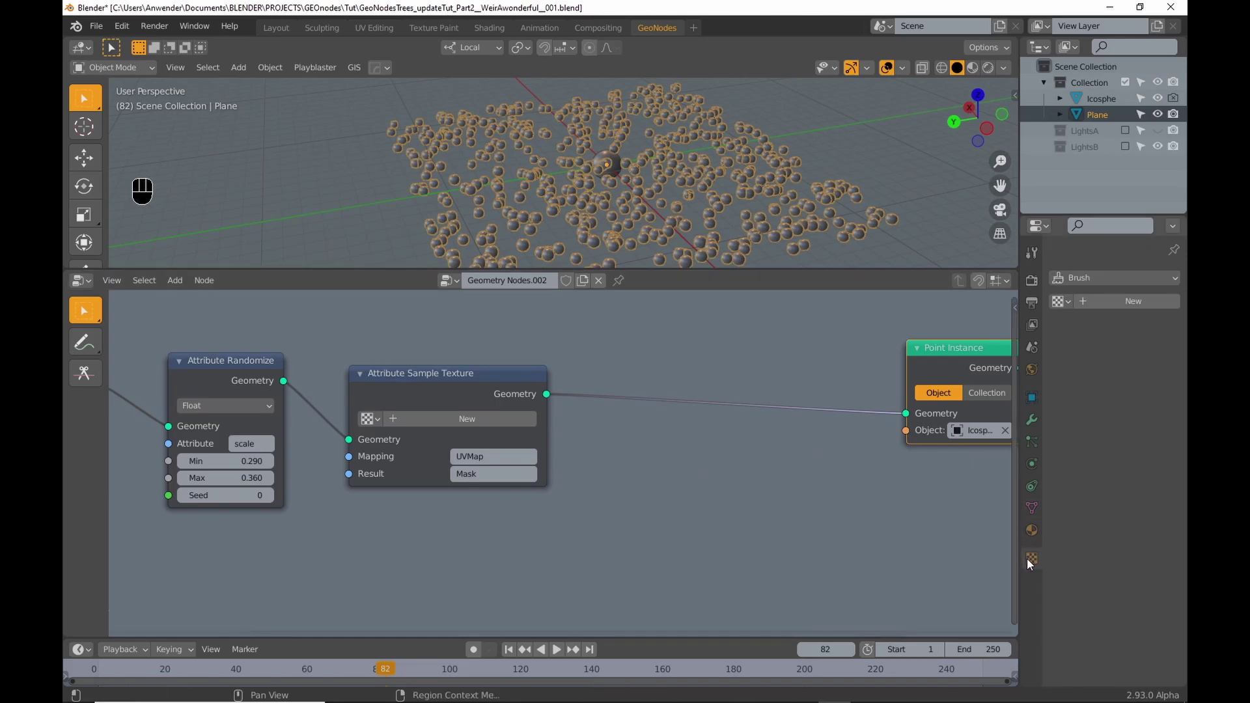
{"action": "left_click_drag", "start_coordinate": [1019, 489], "coordinate": [919, 489]}
{"action": "left_click", "coordinate": [1129, 300]}
{"action": "left_click", "coordinate": [1107, 324]}
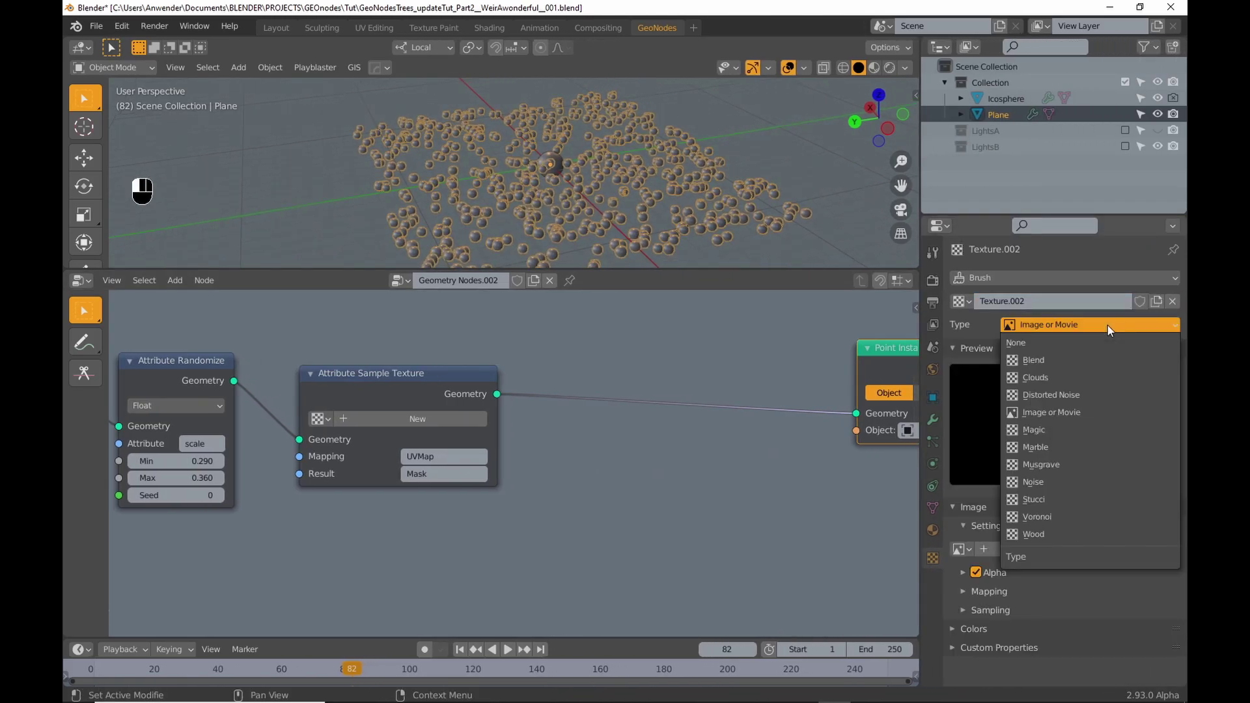
{"action": "left_click", "coordinate": [1072, 377]}
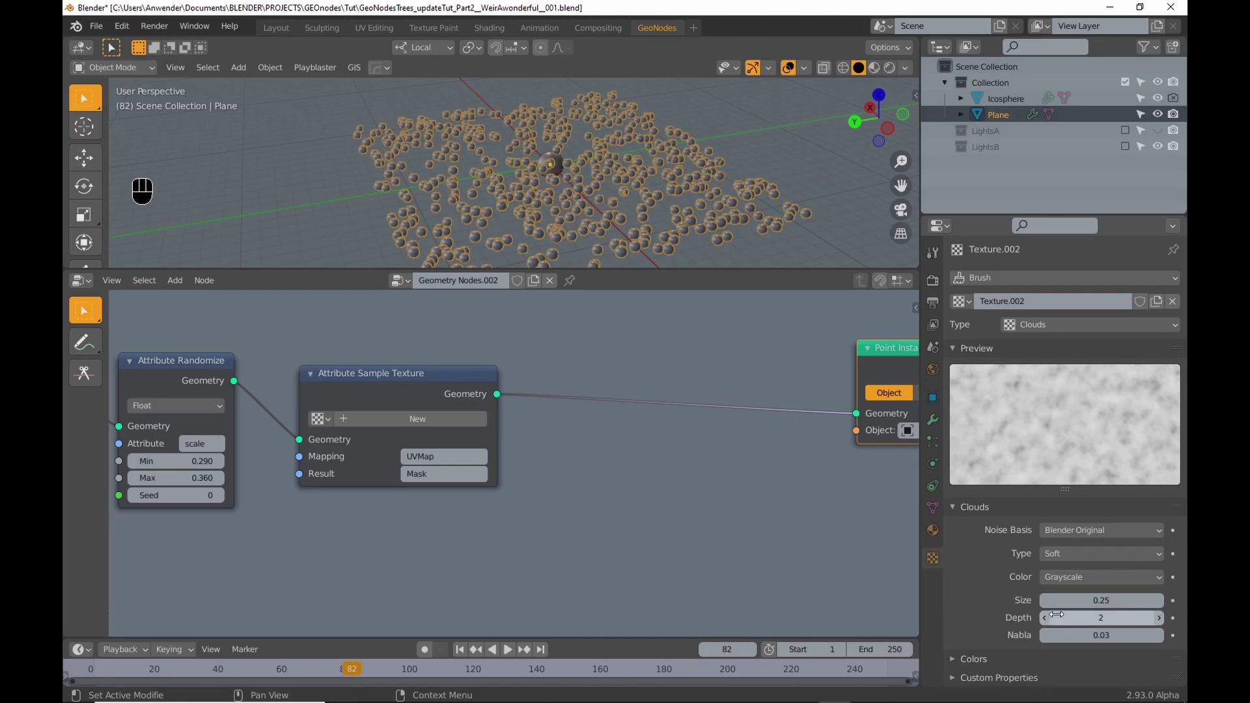
{"action": "left_click_drag", "start_coordinate": [1055, 600], "coordinate": [1113, 600]}
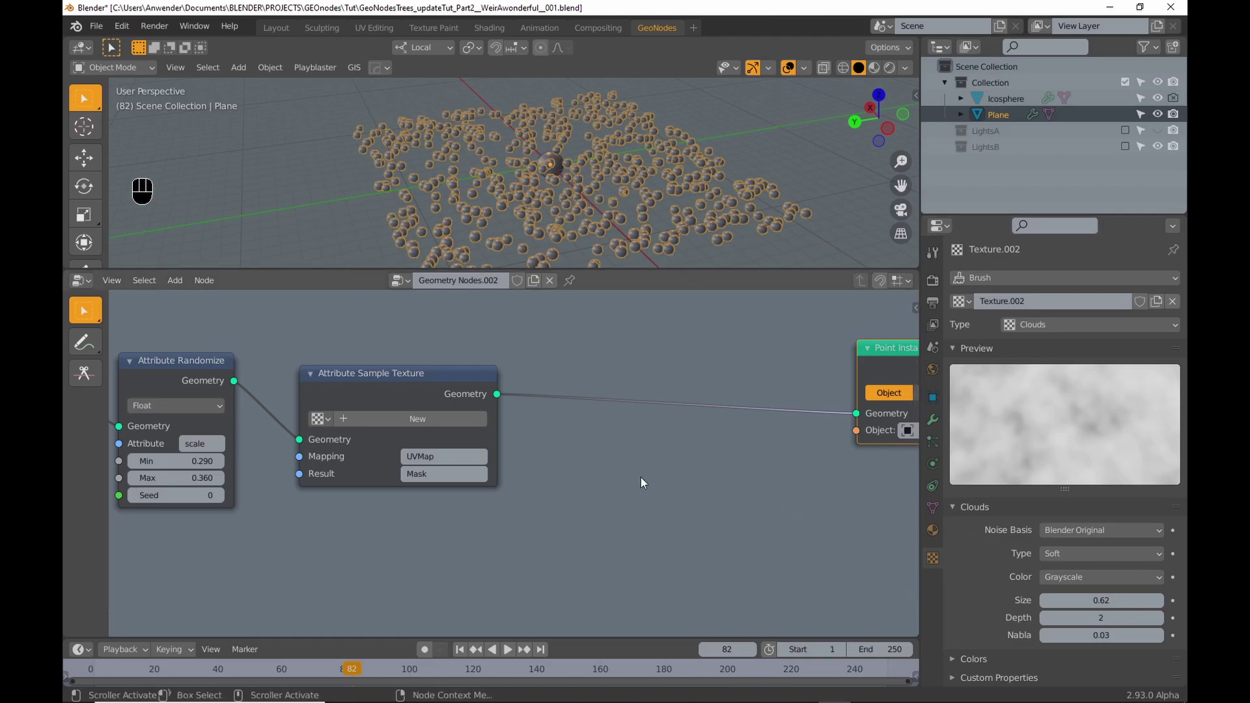
- Assign Texture.003 to the Attribute Sample Texture node
{"action": "left_click", "coordinate": [318, 419]}
{"action": "left_click", "coordinate": [352, 492]}
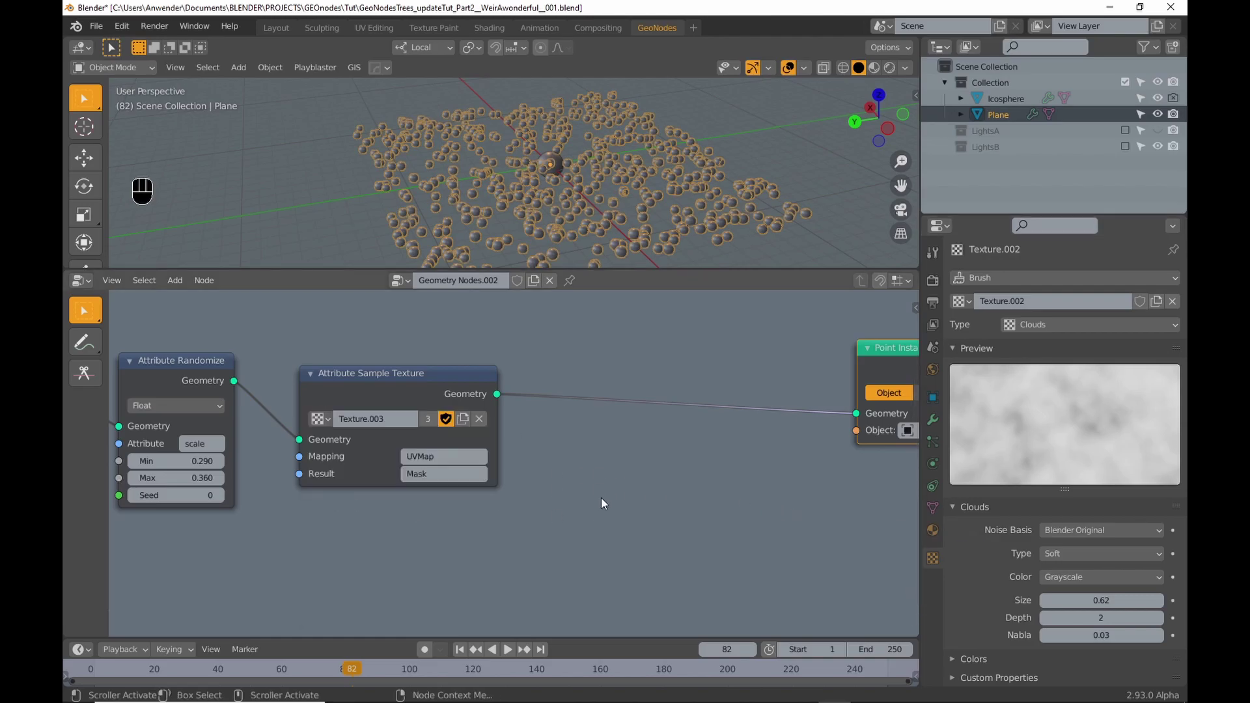
{"action": "scroll", "coordinate": [600, 497], "scroll_direction": "down", "scroll_amount": 3}
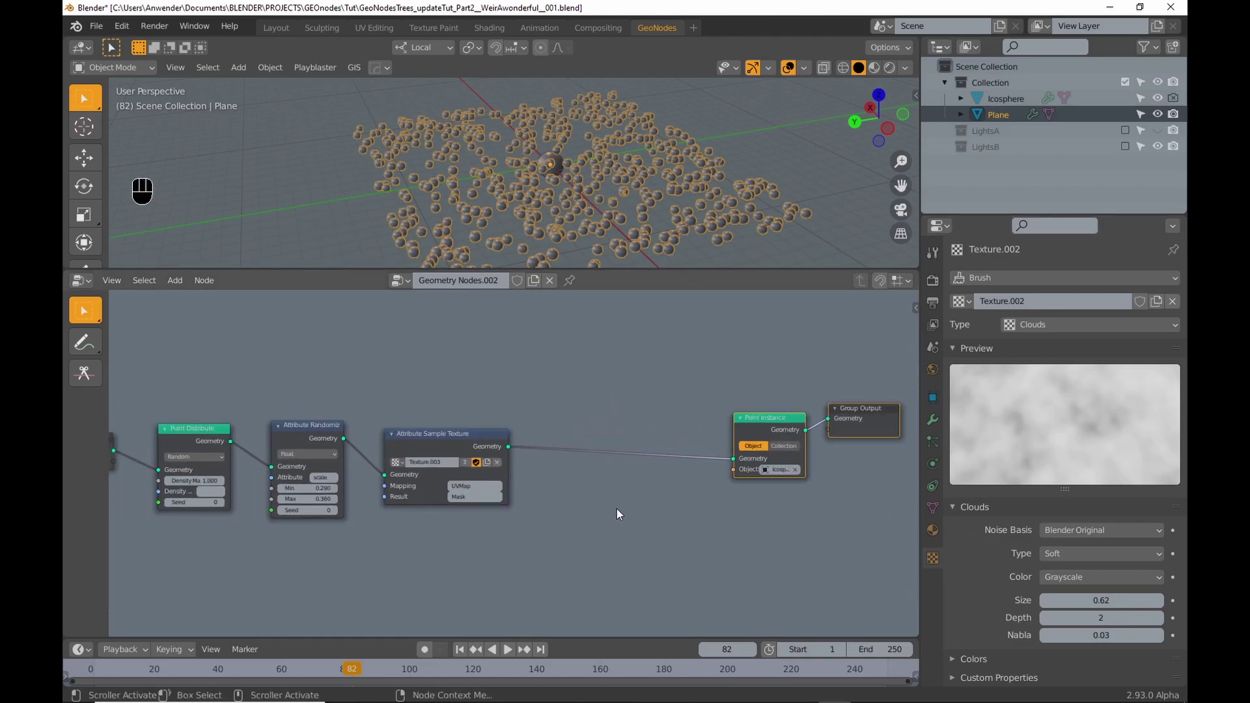
- Insert an Attribute Mix node between Attribute Sample Texture and Point Instance
{"action": "left_click", "coordinate": [177, 281]}
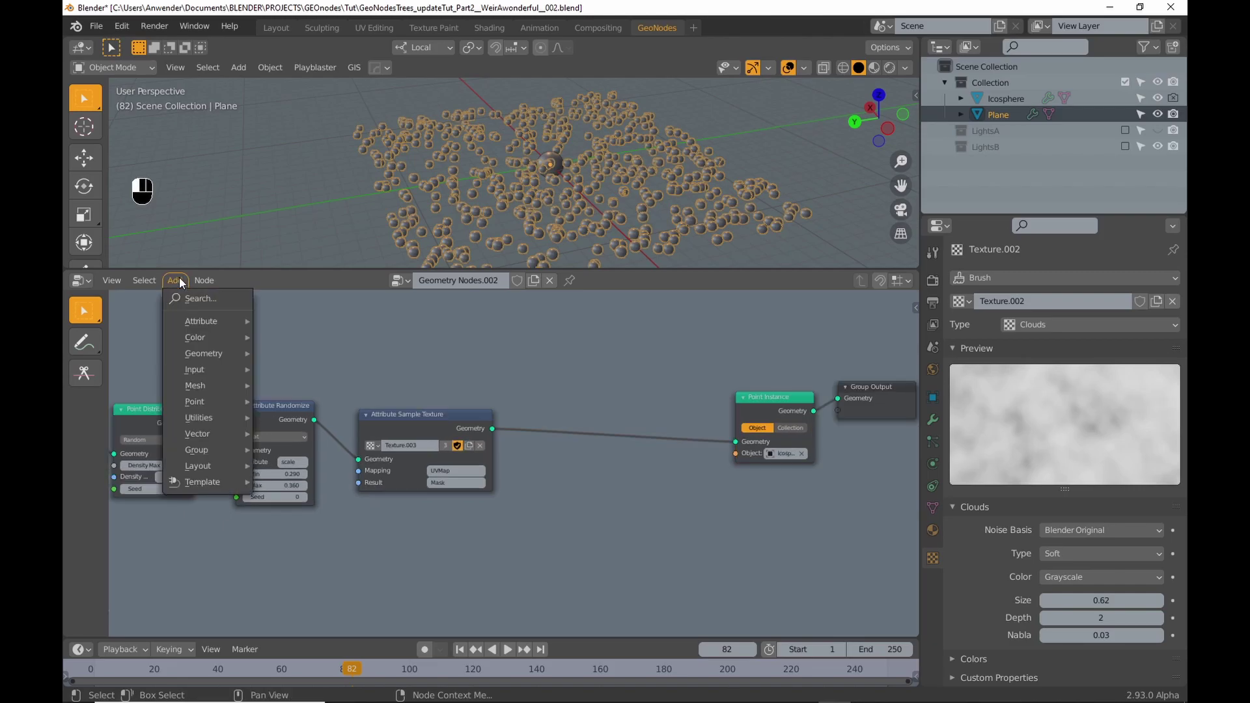
{"action": "mouse_move", "coordinate": [183, 322]}
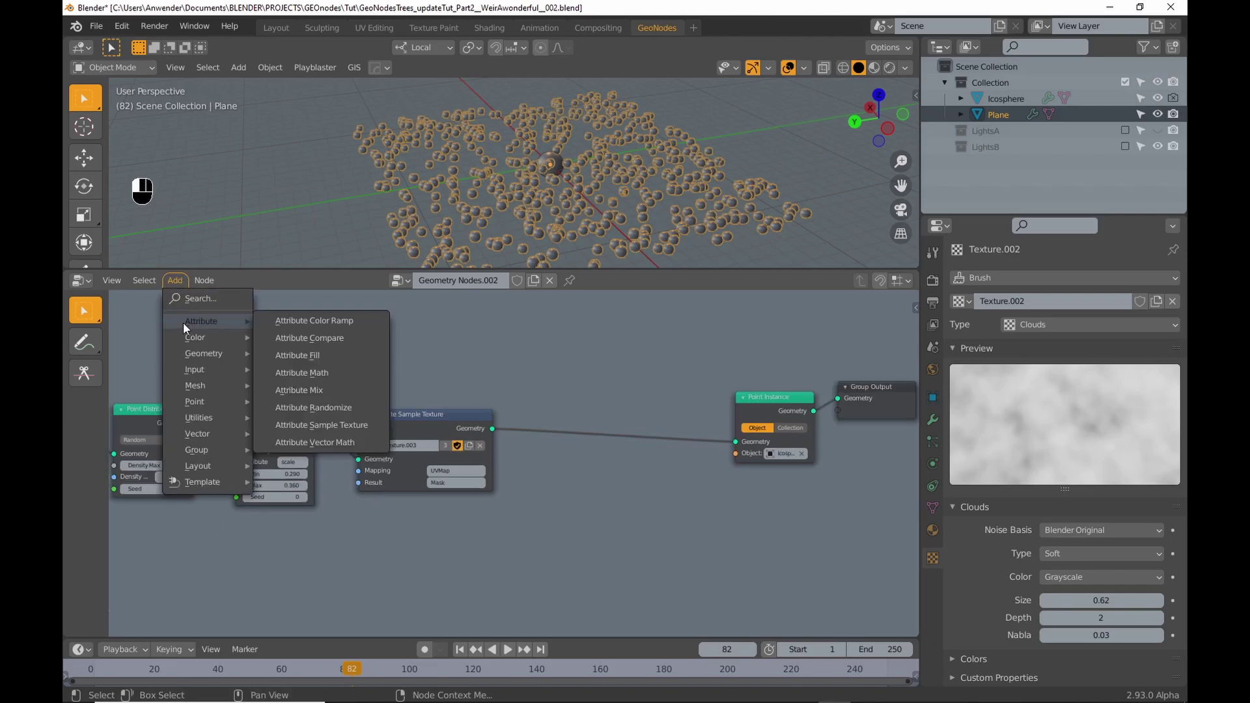
{"action": "left_click", "coordinate": [300, 390]}
{"action": "left_click", "coordinate": [577, 407]}
{"action": "scroll", "coordinate": [572, 413], "scroll_direction": "up", "scroll_amount": 1}
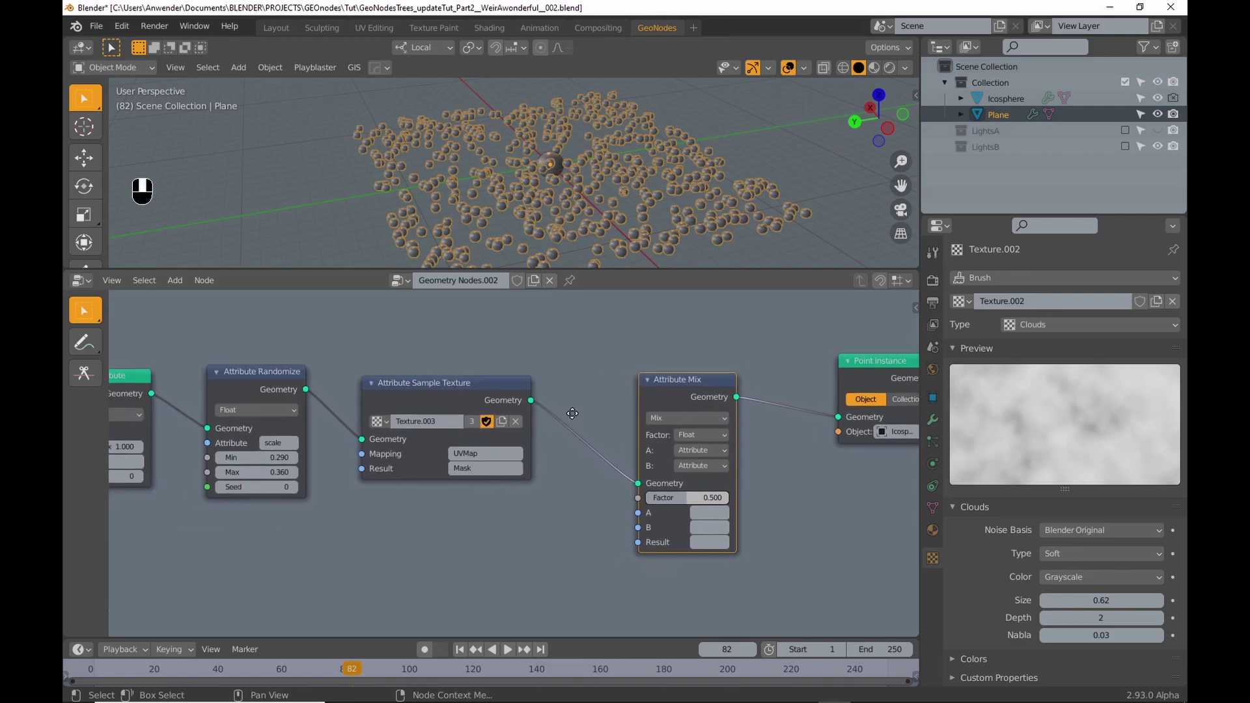
- Configure Attribute Mix with an attribute factor named Mask, position for A and Result, and the Vector type for B
{"action": "left_click", "coordinate": [714, 430]}
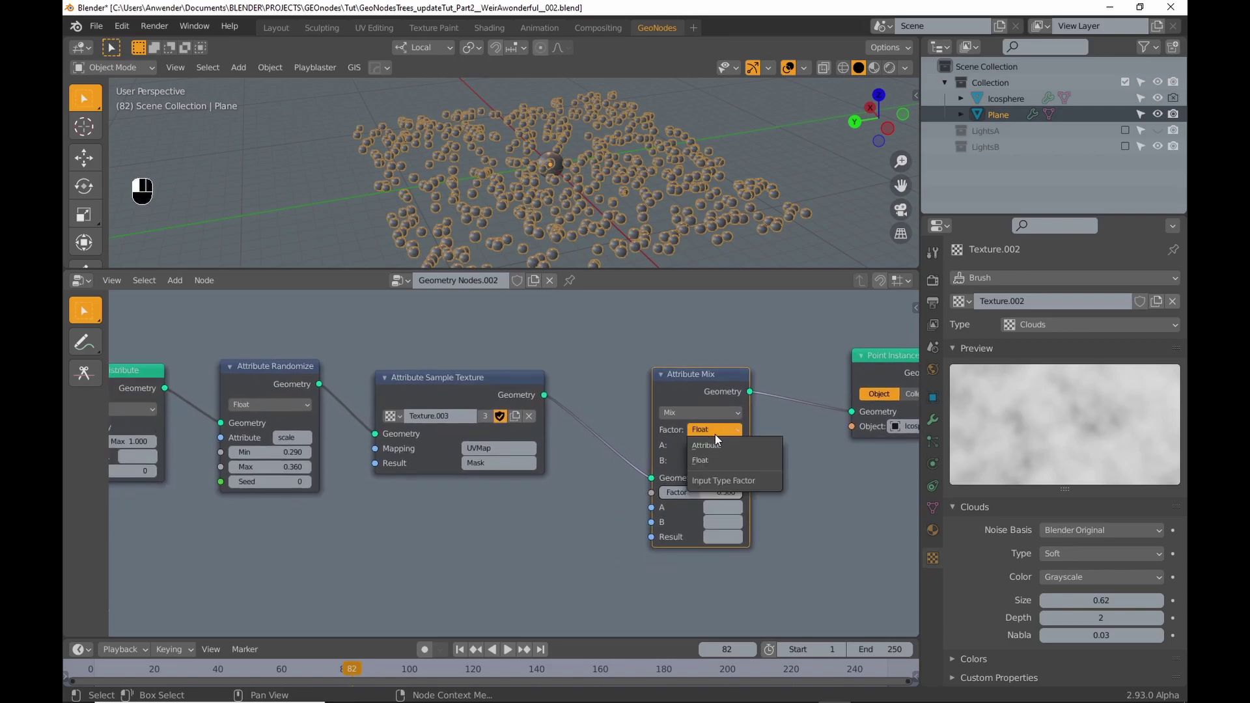
{"action": "left_click", "coordinate": [714, 441]}
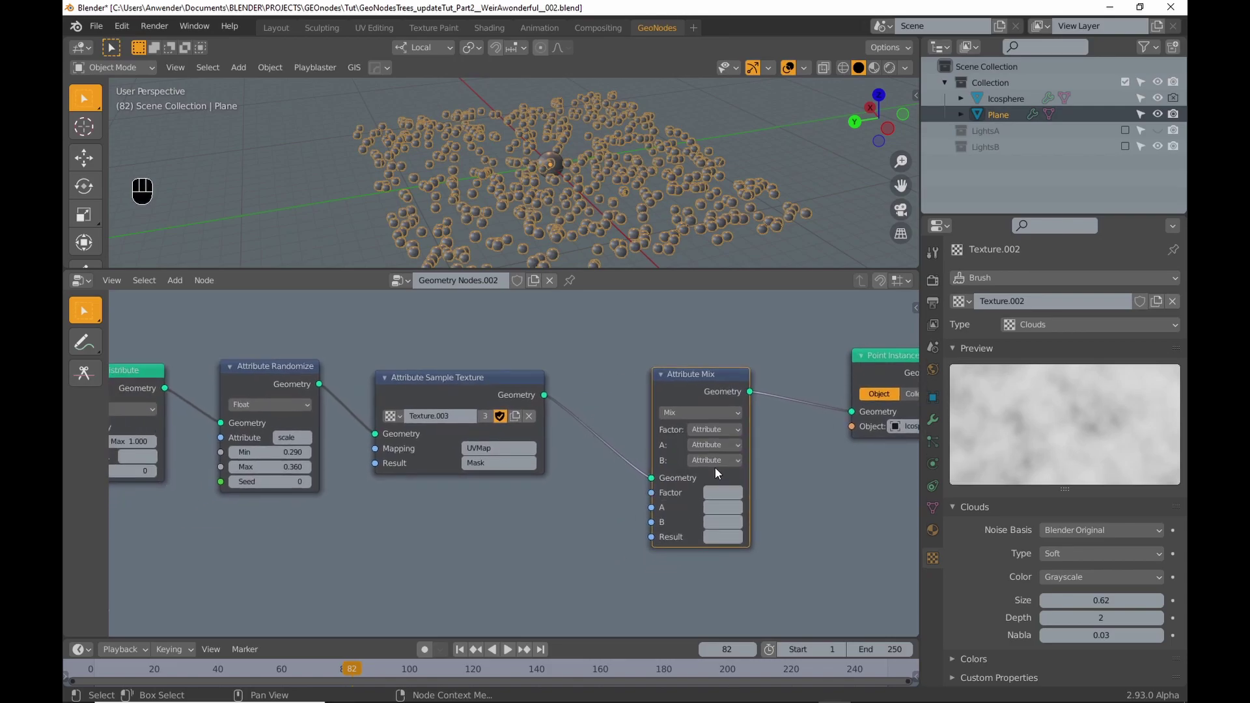
{"action": "left_click", "coordinate": [718, 508]}
{"action": "left_click", "coordinate": [716, 533]}
{"action": "type", "text": "position"}
{"action": "key", "text": "Return"}
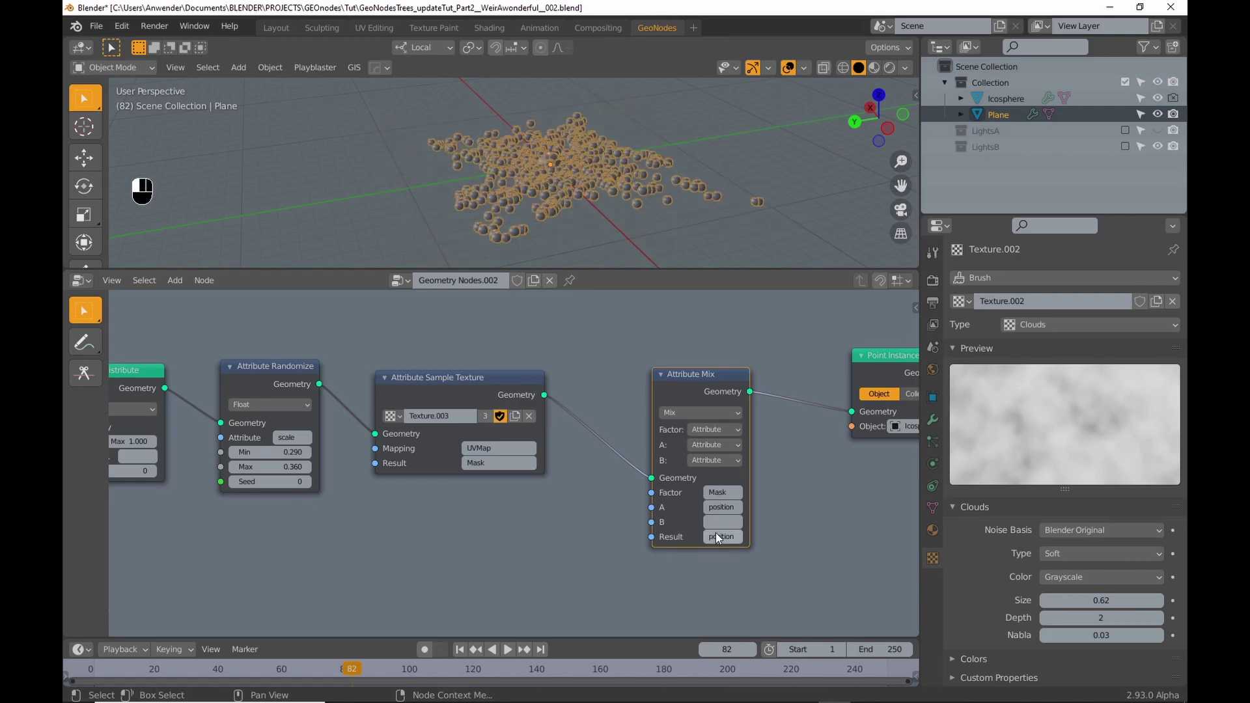
{"action": "left_click", "coordinate": [703, 509]}
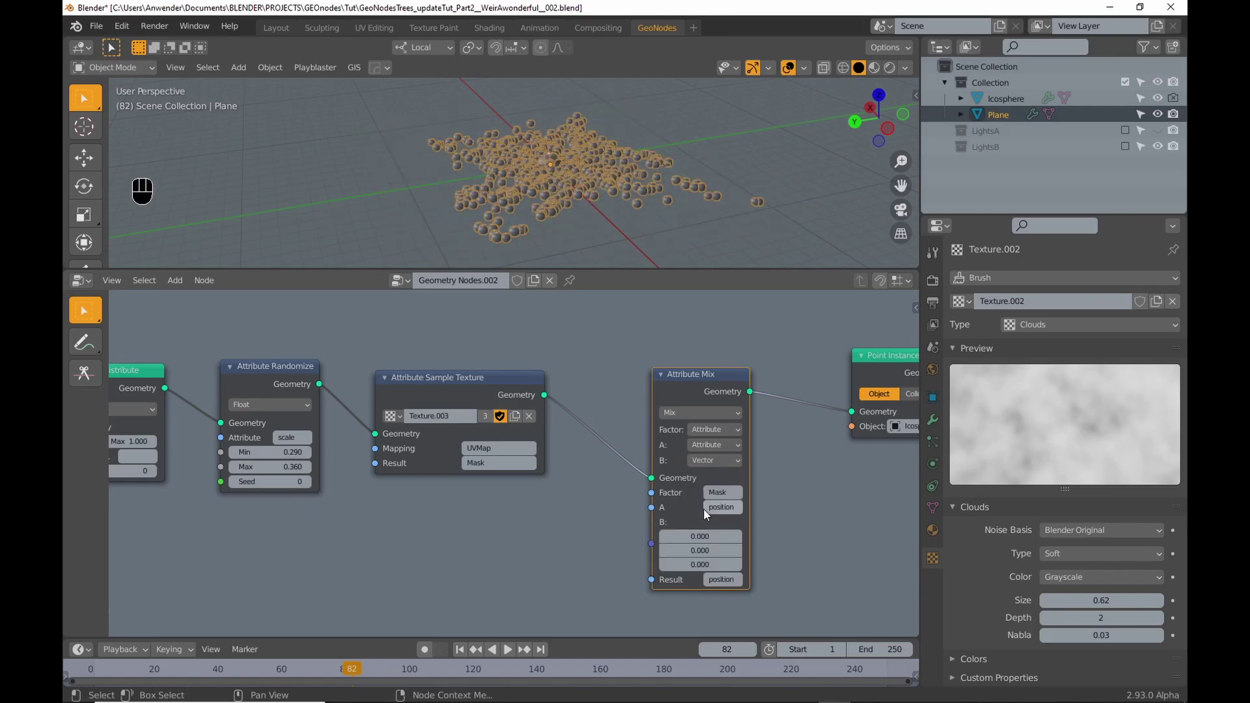
- Save the file and deselect the plane's scattered instances in the 3D viewport
{"action": "key", "text": "ctrl+s"}
{"action": "scroll", "coordinate": [656, 220], "scroll_direction": "down", "scroll_amount": 4}
{"action": "middle_click_drag", "start_coordinate": [643, 210], "coordinate": [602, 190], "text": "shift"}
{"action": "left_click", "coordinate": [628, 231]}
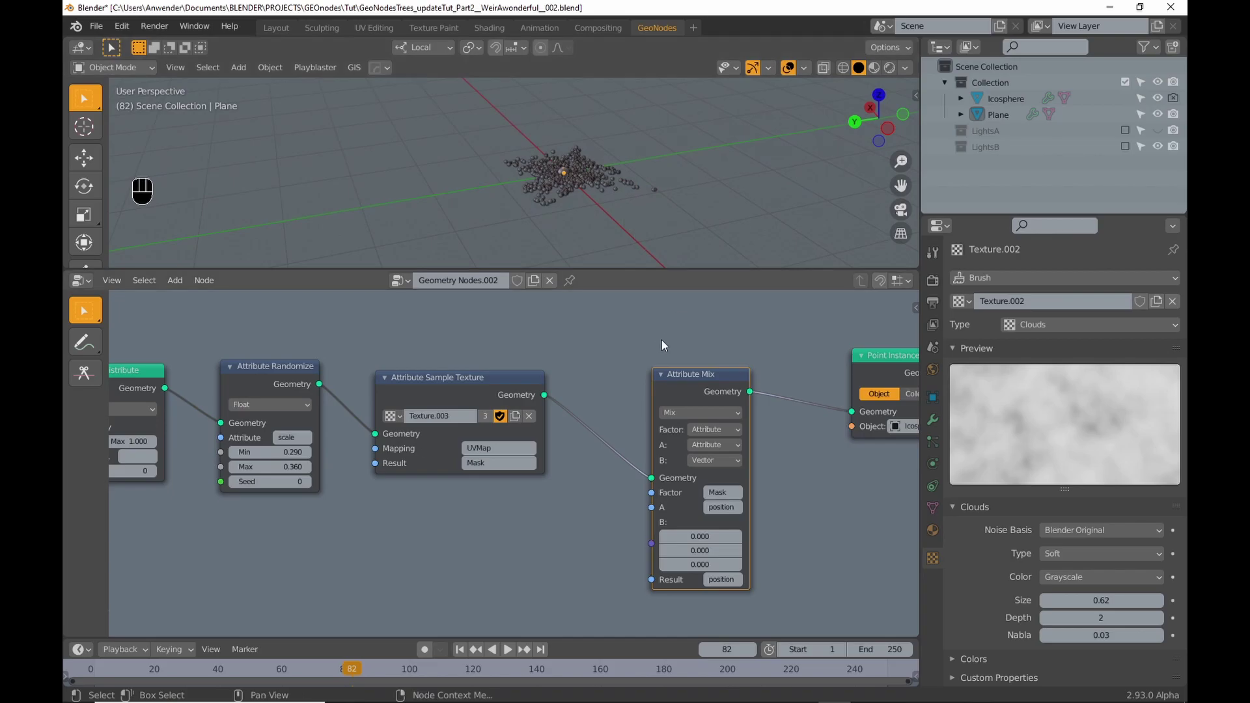
{"action": "middle_click_drag", "start_coordinate": [661, 340], "coordinate": [661, 350]}
{"action": "left_click", "coordinate": [699, 575]}
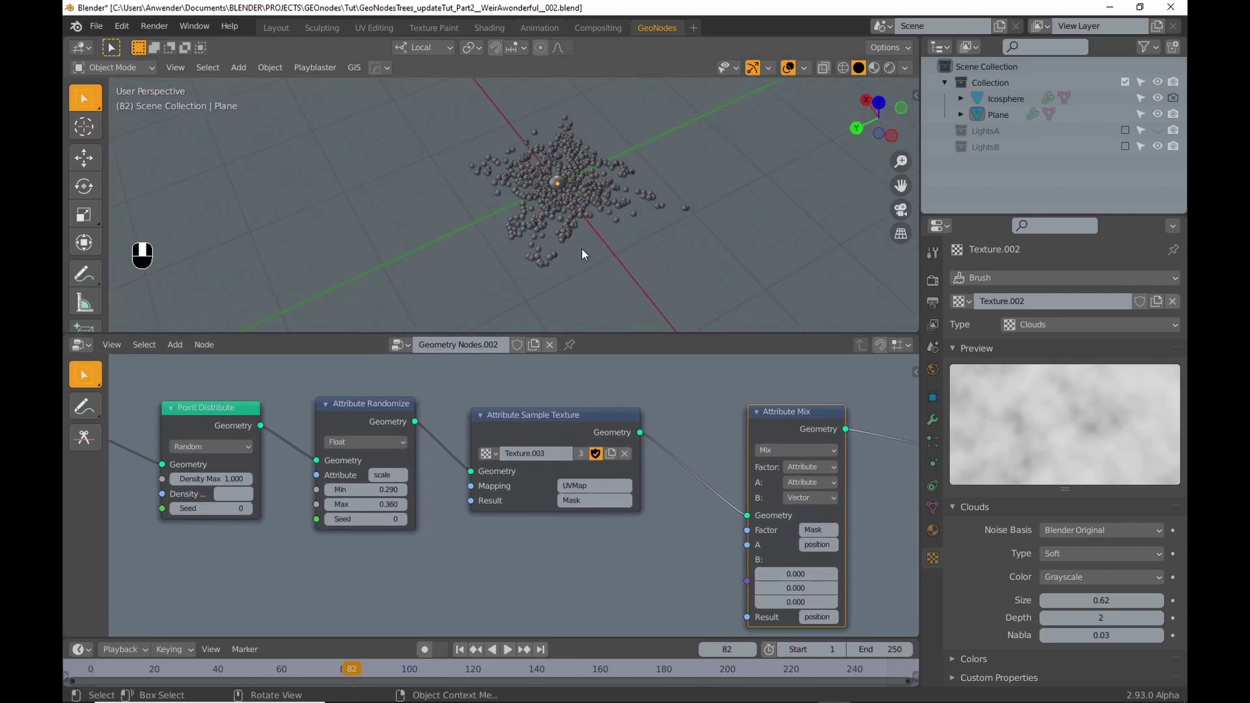
- Set the scale randomization to Min 0.040 and Max 0.180, and the Point Distribute Density Max to 19.500
{"action": "middle_click_drag", "start_coordinate": [583, 254], "coordinate": [583, 265], "text": "shift"}
{"action": "middle_click_drag", "start_coordinate": [283, 453], "coordinate": [468, 417]}
{"action": "scroll", "coordinate": [468, 416], "scroll_direction": "up", "scroll_amount": 5}
{"action": "left_click_drag", "start_coordinate": [586, 466], "coordinate": [579, 465], "text": "shift"}
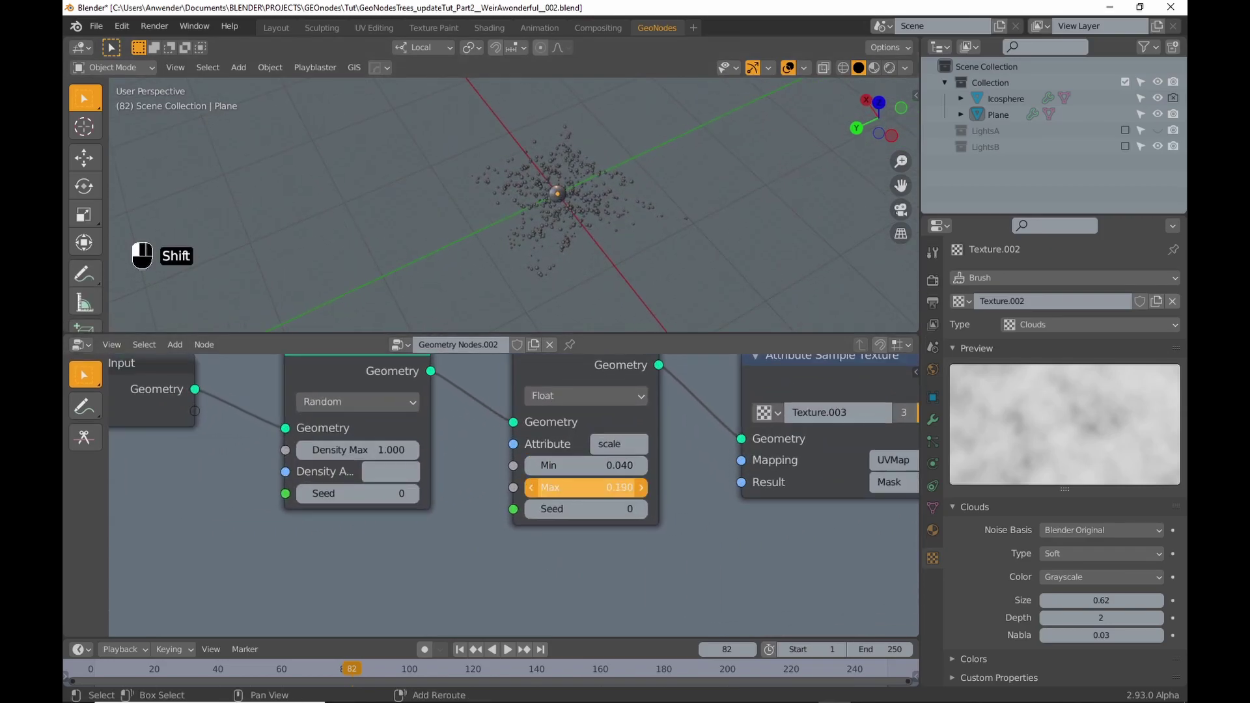
{"action": "scroll", "coordinate": [628, 206], "scroll_direction": "up", "scroll_amount": 3}
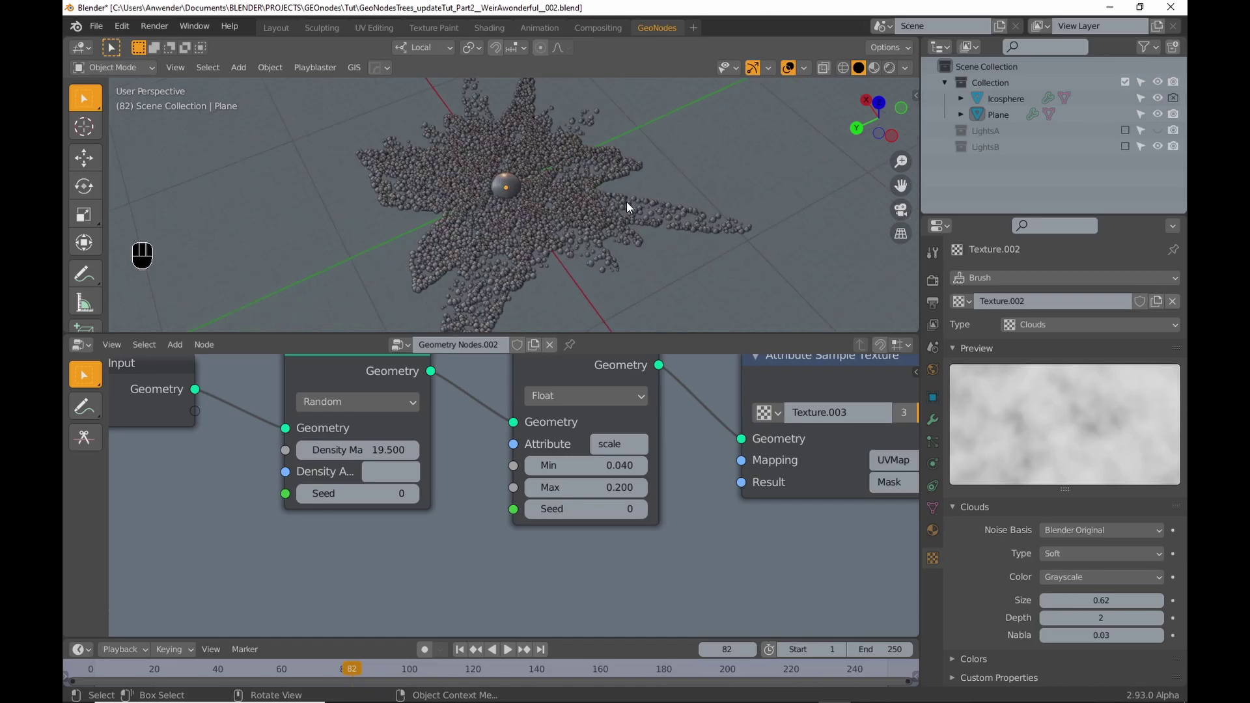
{"action": "left_click_drag", "start_coordinate": [597, 486], "coordinate": [585, 486], "text": "shift"}
- Try B vector values of 4.200, -4.100 and -13.600 in the Attribute Mix node
{"action": "scroll", "coordinate": [617, 247], "scroll_direction": "down", "scroll_amount": 2}
{"action": "middle_click_drag", "start_coordinate": [611, 223], "coordinate": [638, 290], "text": "alt"}
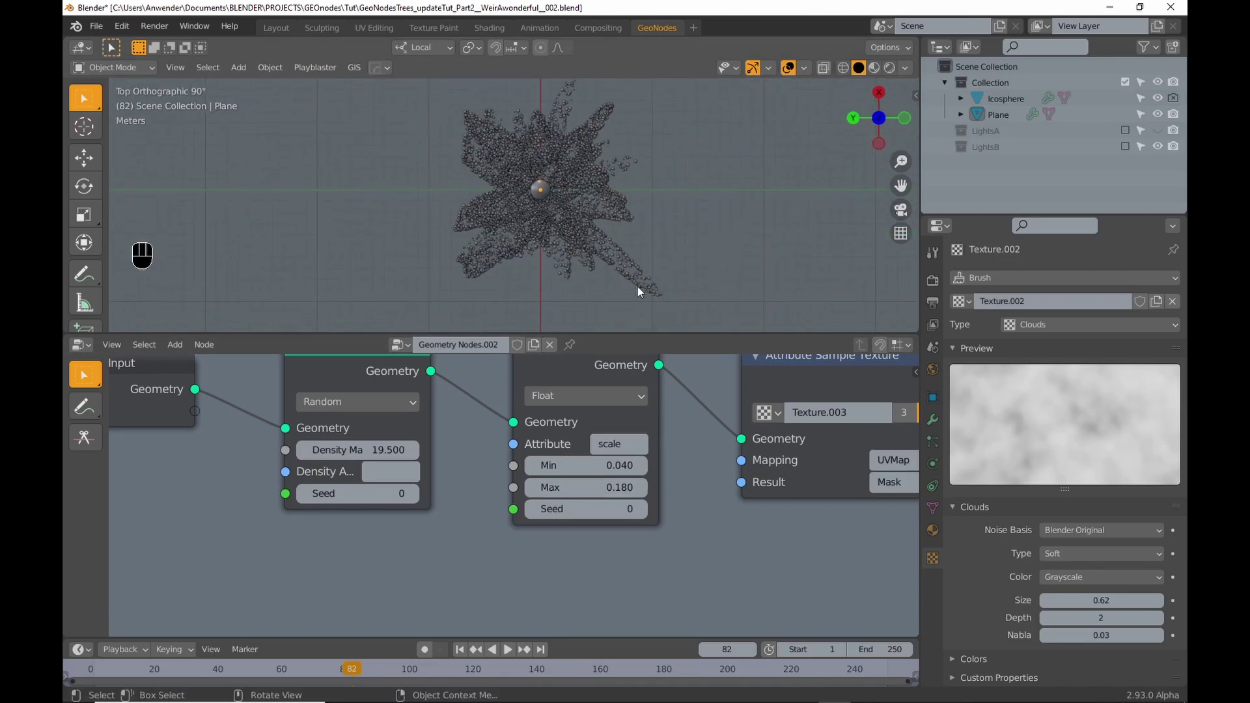
{"action": "scroll", "coordinate": [872, 433], "scroll_direction": "down", "scroll_amount": 5}
{"action": "middle_click_drag", "start_coordinate": [873, 433], "coordinate": [504, 432]}
{"action": "mouse_move", "coordinate": [735, 544]}
{"action": "left_mouse_down"}
{"action": "mouse_move", "coordinate": [819, 544]}
{"action": "mouse_move", "coordinate": [722, 544]}
{"action": "left_mouse_up"}
{"action": "left_click_drag", "start_coordinate": [732, 558], "coordinate": [853, 557]}
{"action": "middle_click_drag", "start_coordinate": [528, 239], "coordinate": [664, 121]}
{"action": "left_click_drag", "start_coordinate": [732, 571], "coordinate": [803, 572]}
{"action": "middle_click_drag", "start_coordinate": [605, 195], "coordinate": [459, 286]}
{"action": "left_click_drag", "start_coordinate": [726, 543], "coordinate": [693, 571]}
{"action": "scroll", "coordinate": [606, 469], "scroll_direction": "down", "scroll_amount": 2}
- Try the Darken blend type in Attribute Mix with B values such as 12.100 and 17.200
{"action": "middle_click_drag", "start_coordinate": [586, 487], "coordinate": [595, 487]}
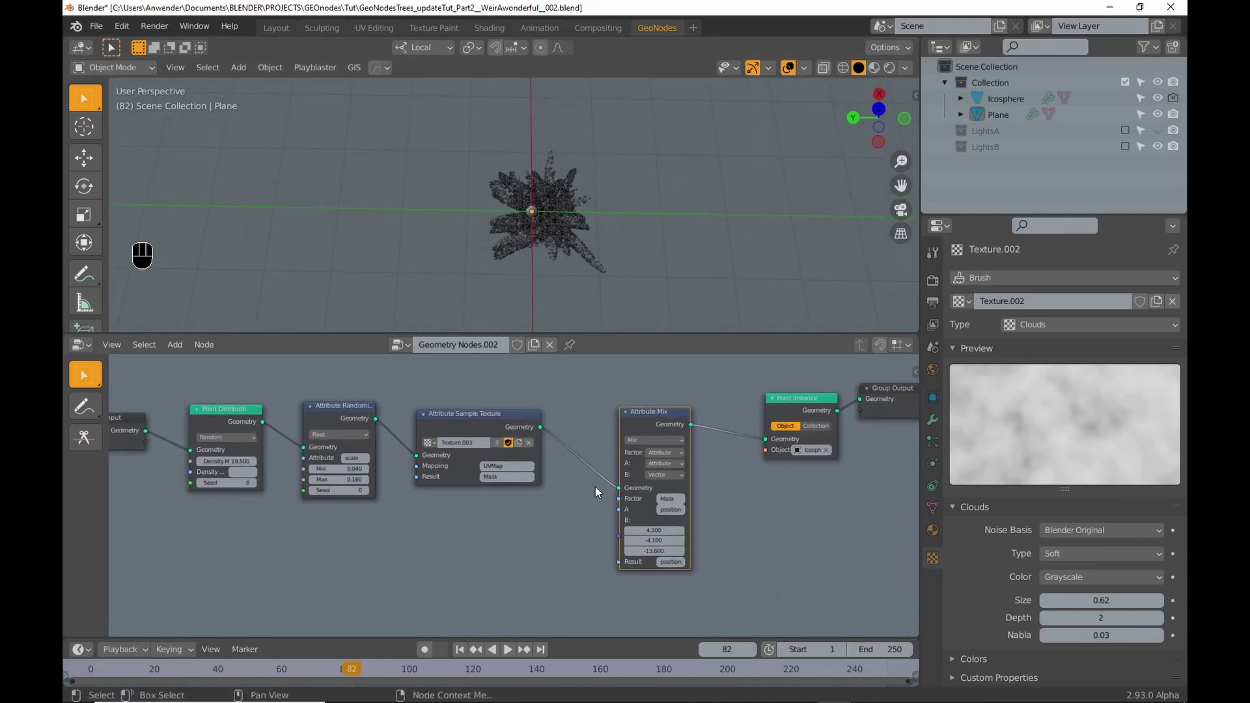
{"action": "scroll", "coordinate": [704, 479], "scroll_direction": "up", "scroll_amount": 5}
{"action": "left_click", "coordinate": [620, 429]}
{"action": "left_click", "coordinate": [619, 390]}
{"action": "left_click_drag", "start_coordinate": [614, 562], "coordinate": [692, 562]}
{"action": "type", "text": "0"}
{"action": "key", "text": "Return"}
{"action": "scroll", "coordinate": [555, 245], "scroll_direction": "up", "scroll_amount": 4}
{"action": "scroll", "coordinate": [555, 246], "scroll_direction": "down", "scroll_amount": 2}
{"action": "left_click_drag", "start_coordinate": [607, 577], "coordinate": [721, 577]}
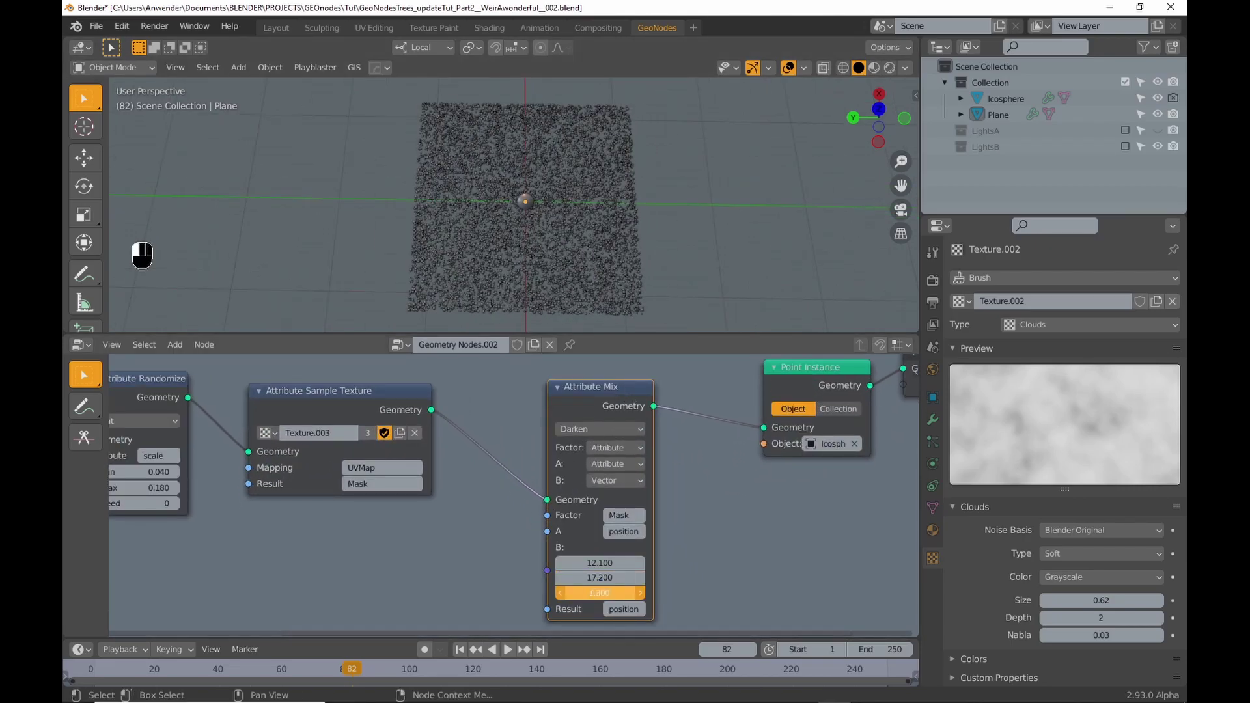
- Try another blend type in Attribute Mix, resetting the B vector to 0 and varying its values
{"action": "scroll", "coordinate": [597, 512], "scroll_direction": "down", "scroll_amount": 1}
{"action": "left_click", "coordinate": [582, 452]}
{"action": "left_click", "coordinate": [584, 404]}
{"action": "mouse_move", "coordinate": [579, 567]}
{"action": "left_mouse_down"}
{"action": "mouse_move", "coordinate": [579, 593]}
{"action": "mouse_move", "coordinate": [600, 567]}
{"action": "mouse_move", "coordinate": [566, 567]}
{"action": "left_mouse_up"}
{"action": "type", "text": "0"}
{"action": "key", "text": "Return"}
{"action": "scroll", "coordinate": [545, 189], "scroll_direction": "down", "scroll_amount": 4}
{"action": "left_click_drag", "start_coordinate": [578, 580], "coordinate": [599, 580]}
- Try the Color Burn blend type in Attribute Mix with all B values set to 0
{"action": "left_click", "coordinate": [576, 452]}
{"action": "left_click", "coordinate": [573, 395]}
{"action": "scroll", "coordinate": [574, 394], "scroll_direction": "up", "scroll_amount": 2}
{"action": "type", "text": "0"}
{"action": "key", "text": "Return"}
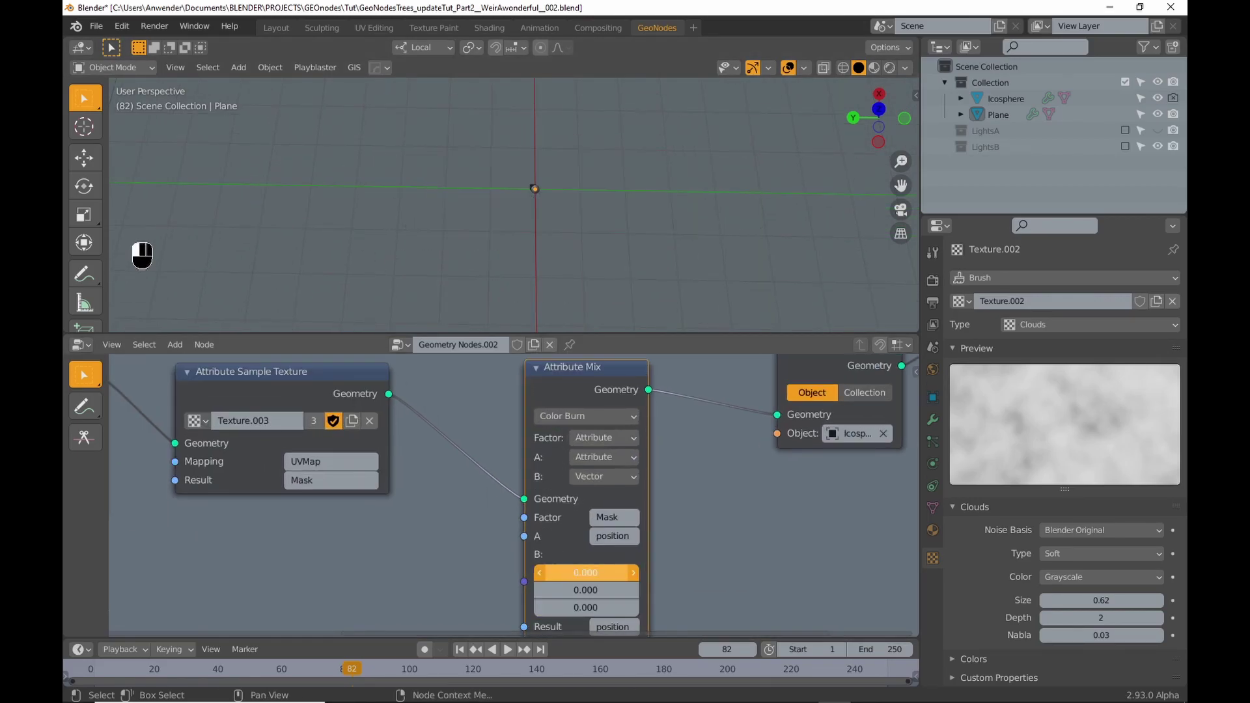
- Set the Attribute Mix blend type to Lighten and raise the first B value to 1.300
{"action": "left_click", "coordinate": [582, 416]}
{"action": "left_click", "coordinate": [576, 299]}
{"action": "scroll", "coordinate": [535, 183], "scroll_direction": "up", "scroll_amount": 6}
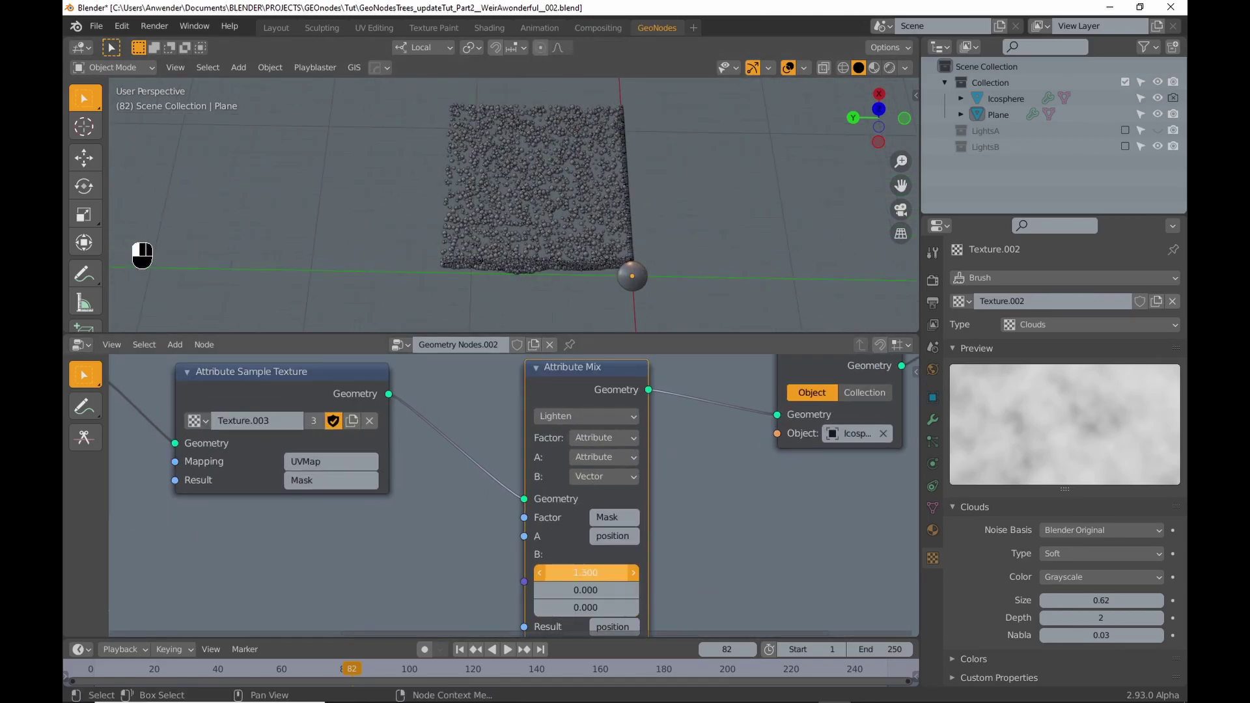